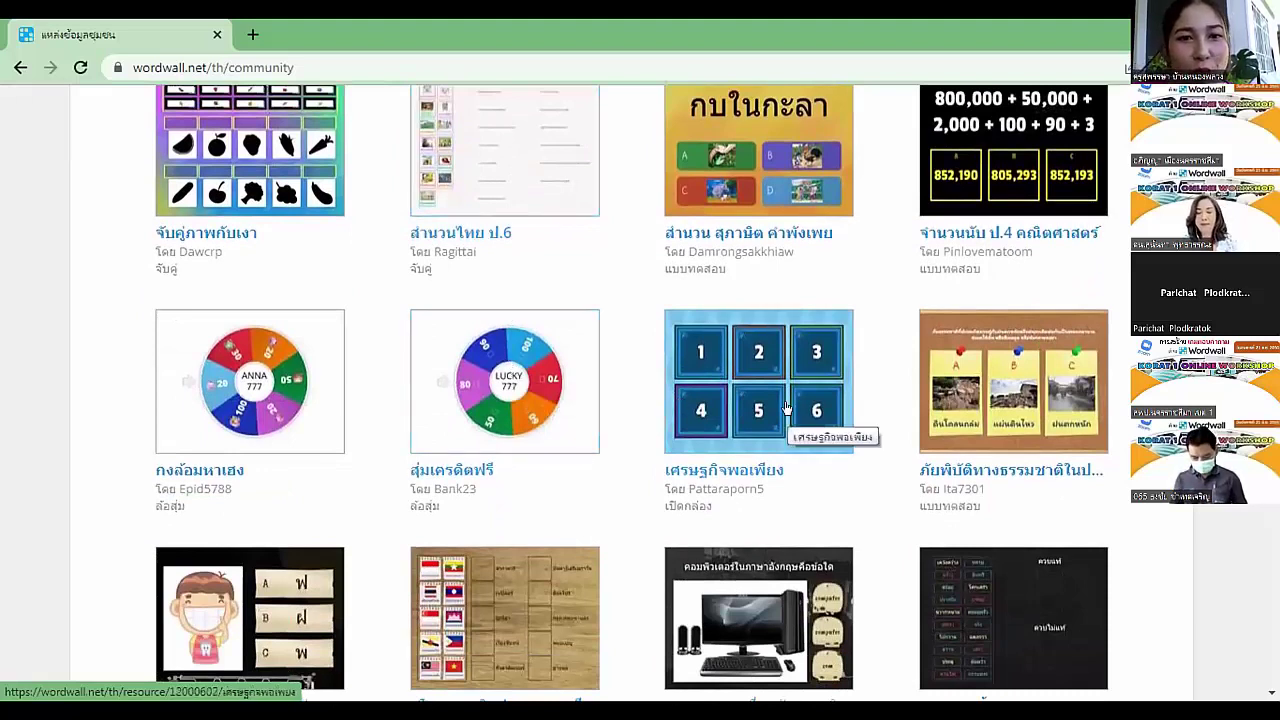
Look through the public activities in the community gallery, examining their subjects and game types, and the search field for finding more.
{"action": "scroll", "coordinate": [585, 460], "scroll_direction": "down", "scroll_amount": 3}
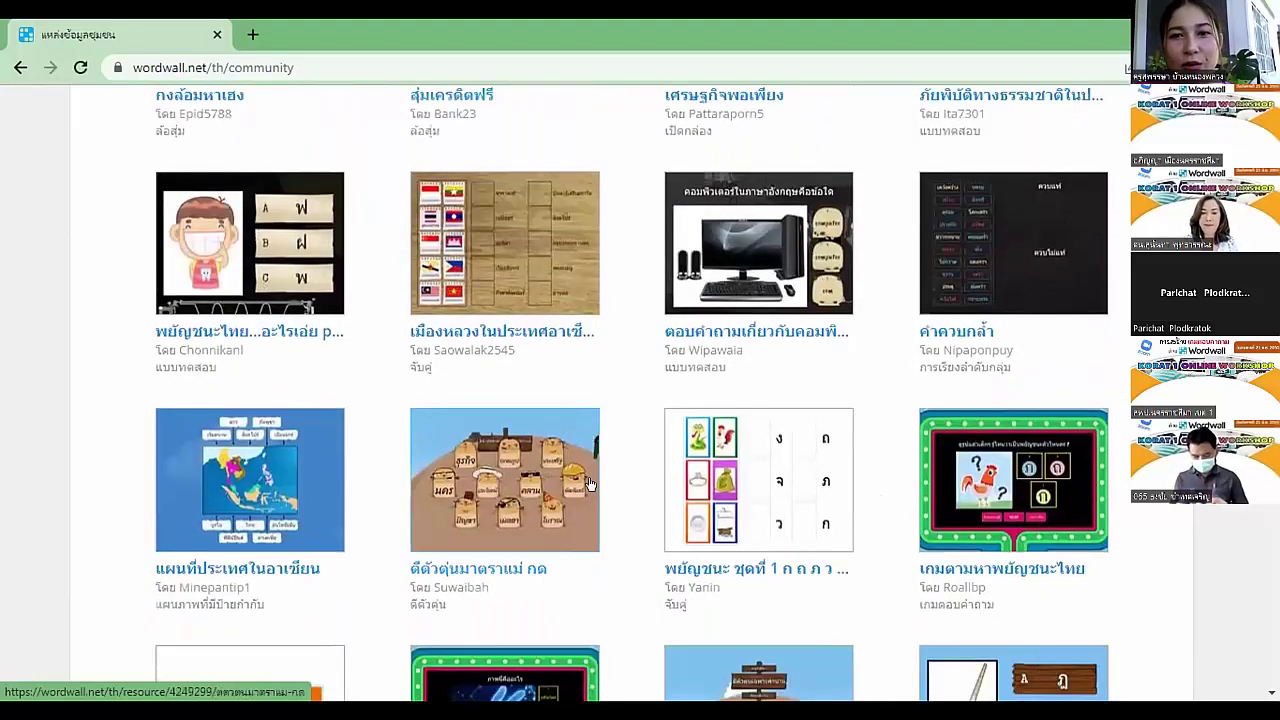
{"action": "scroll", "coordinate": [590, 484], "scroll_direction": "down", "scroll_amount": 4}
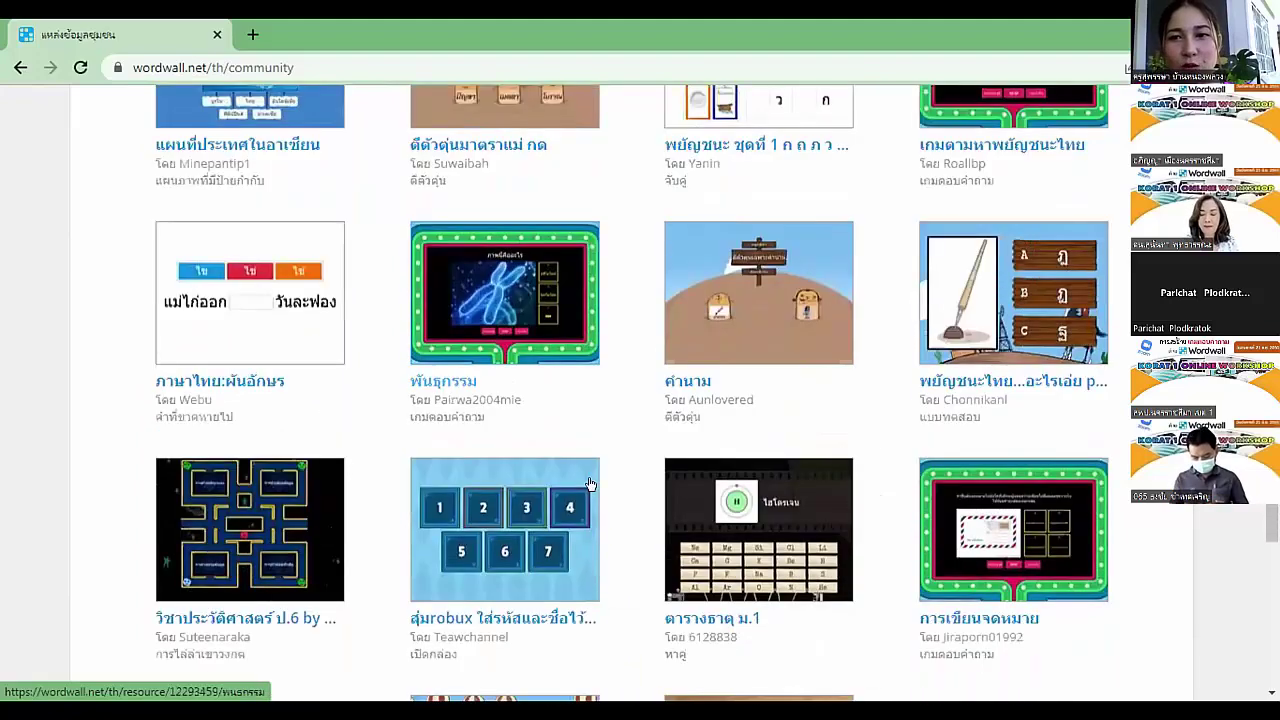
{"action": "scroll", "coordinate": [590, 484], "scroll_direction": "down", "scroll_amount": 2}
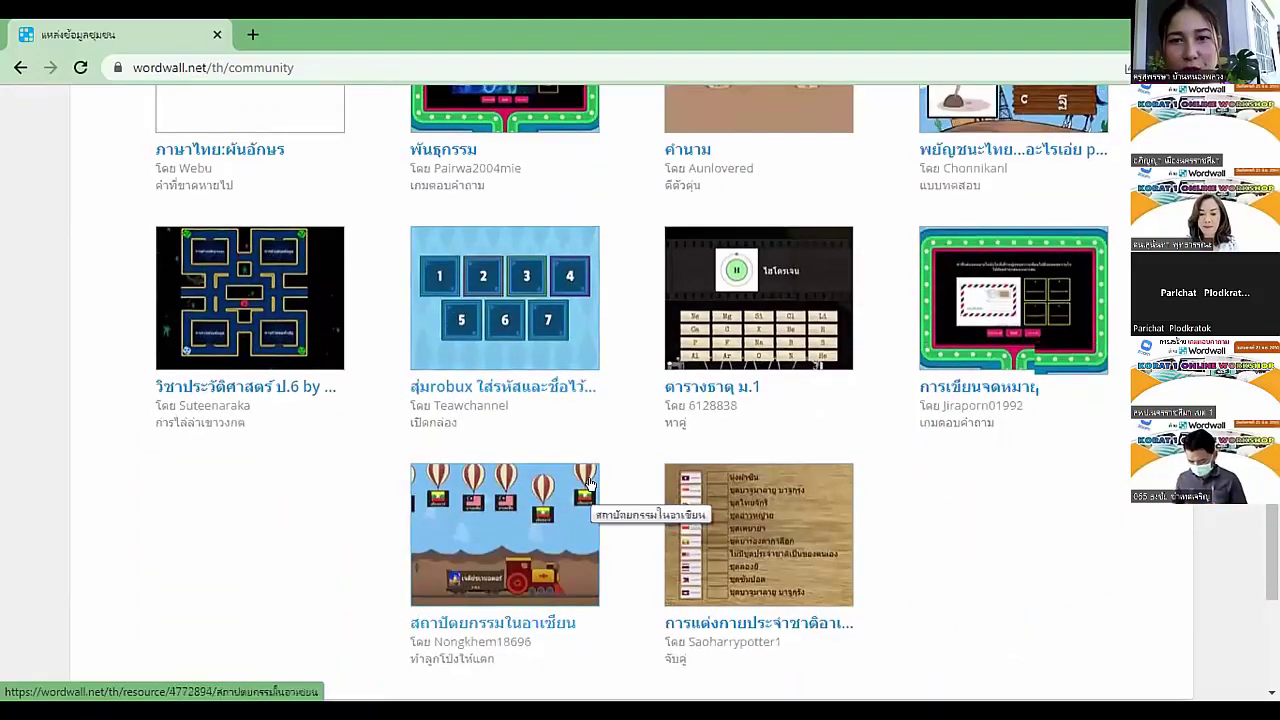
{"action": "scroll", "coordinate": [590, 484], "scroll_direction": "up", "scroll_amount": 15}
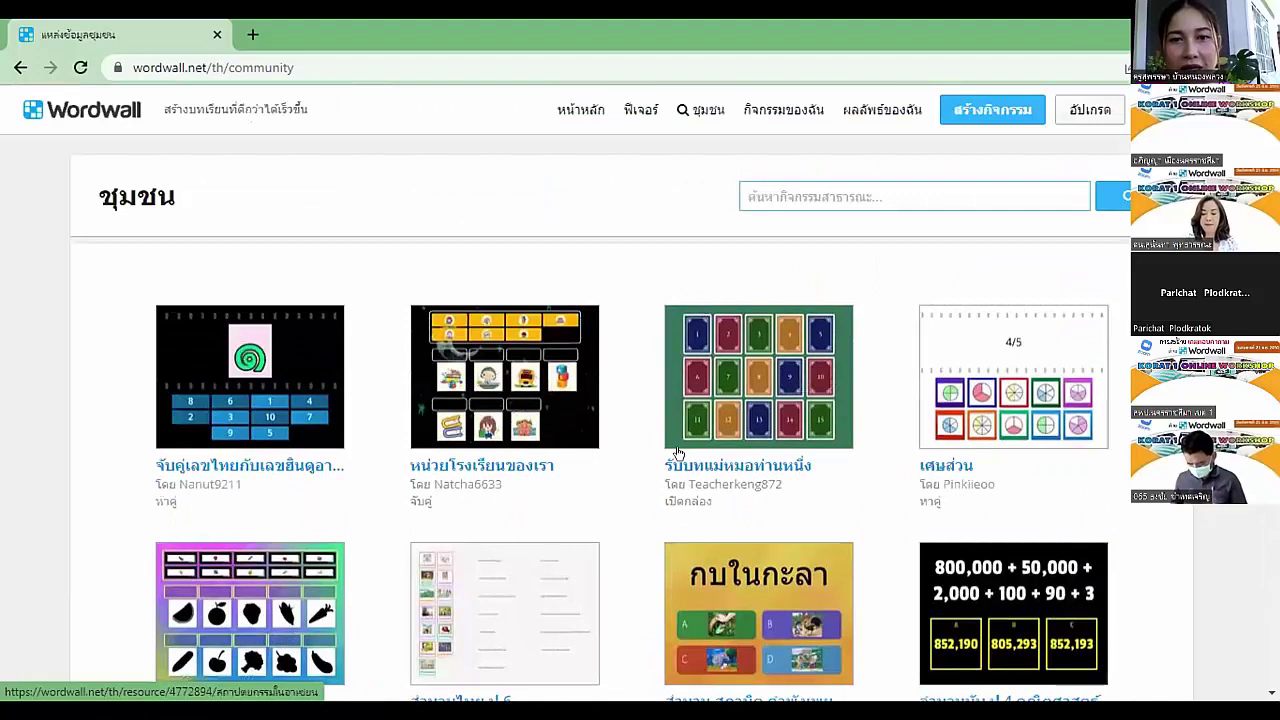
{"action": "scroll", "coordinate": [246, 434], "scroll_direction": "down", "scroll_amount": 1}
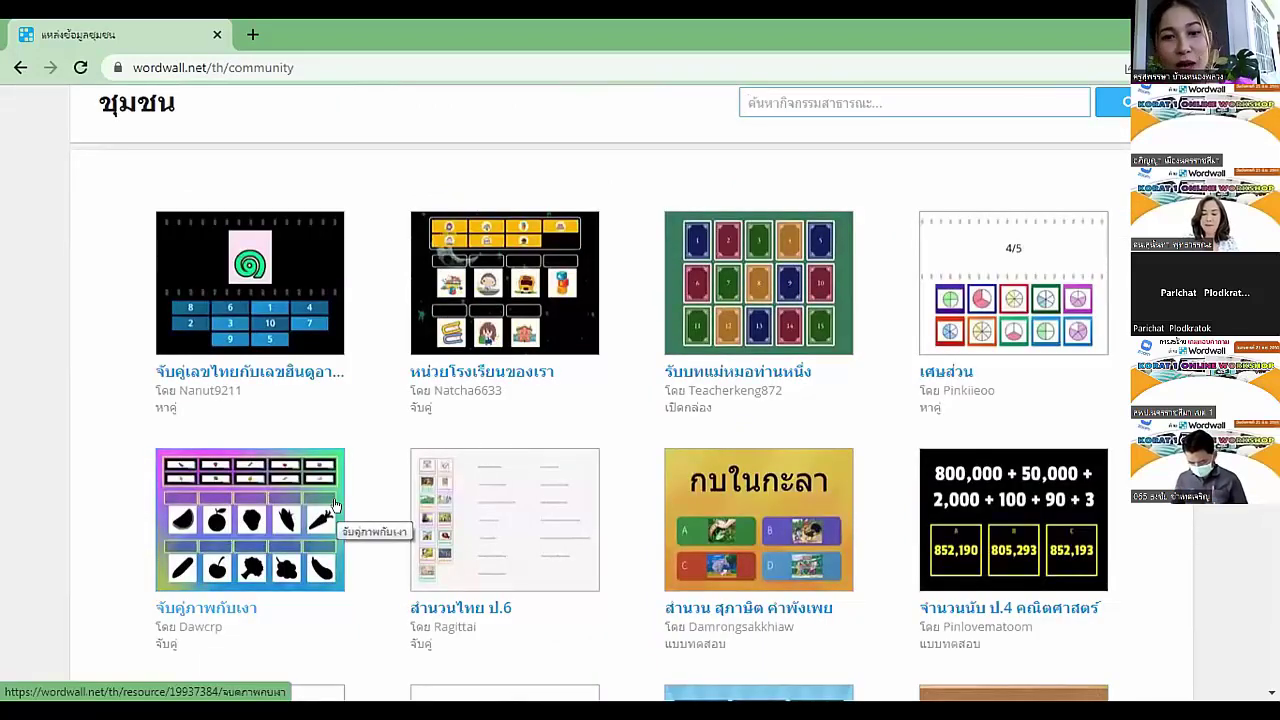
{"action": "scroll", "coordinate": [335, 505], "scroll_direction": "down", "scroll_amount": 2}
{"action": "scroll", "coordinate": [335, 505], "scroll_direction": "down", "scroll_amount": 1}
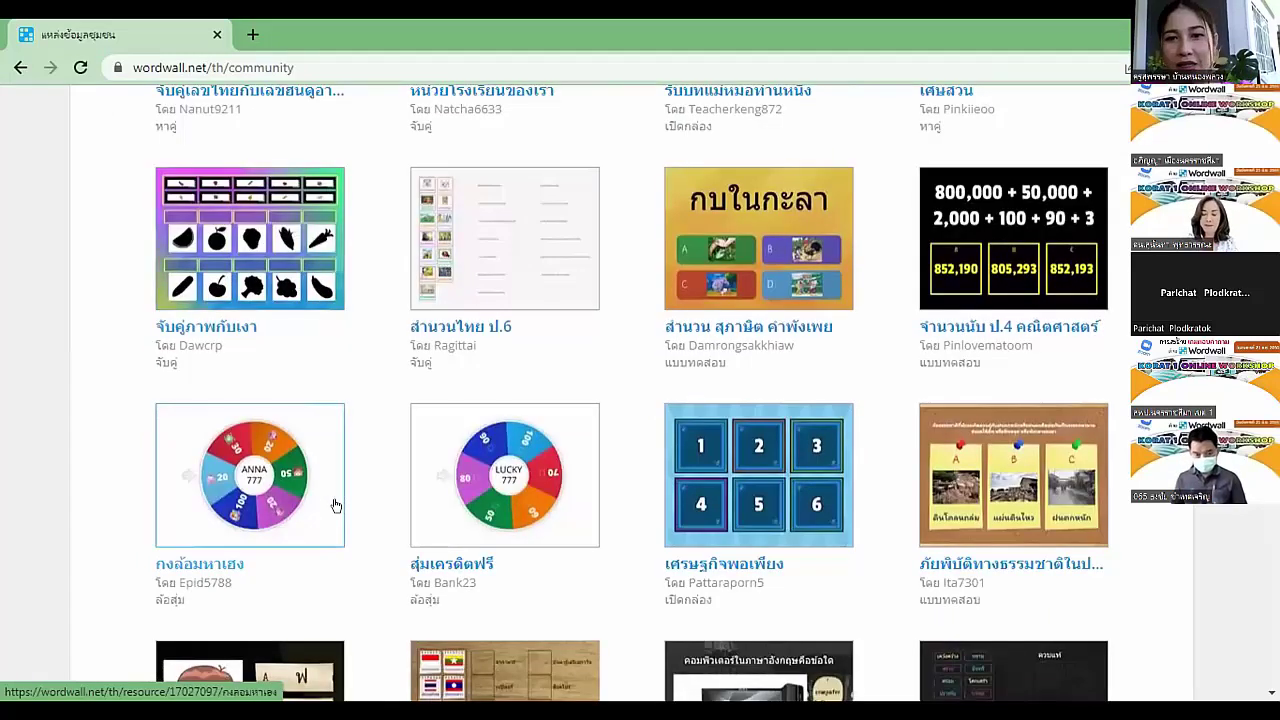
{"action": "scroll", "coordinate": [886, 374], "scroll_direction": "down", "scroll_amount": 2}
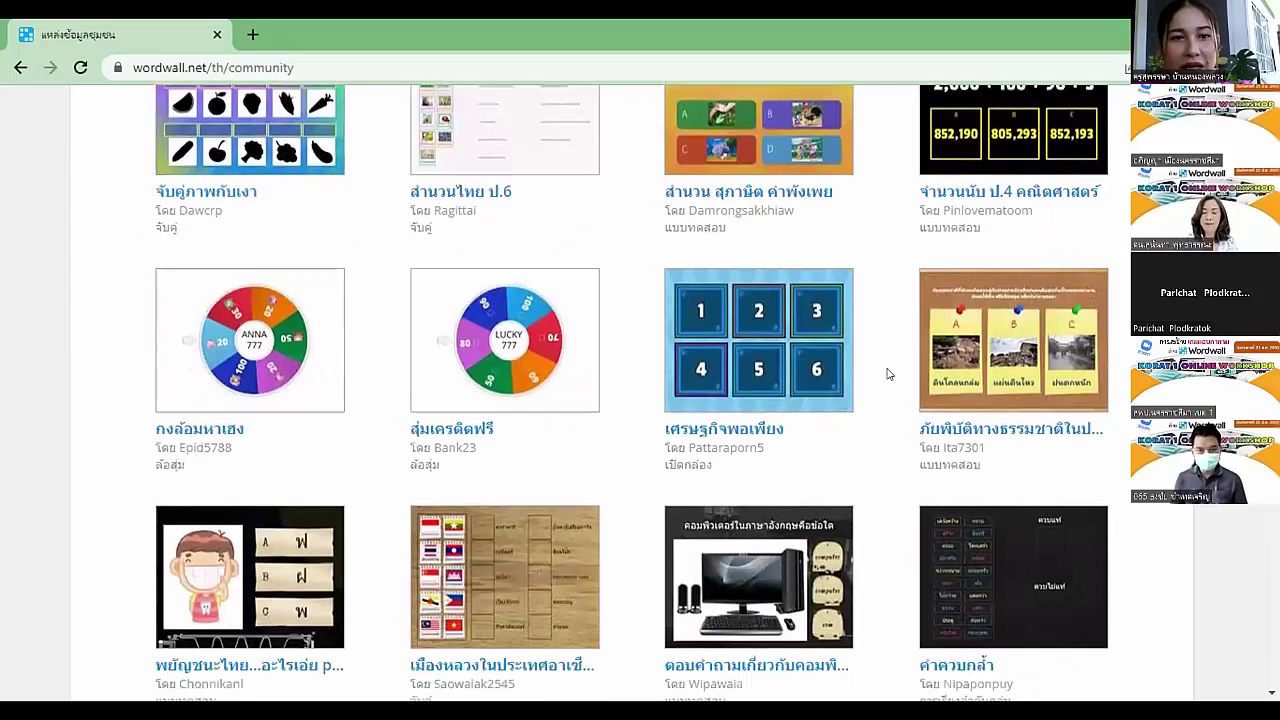
{"action": "scroll", "coordinate": [797, 408], "scroll_direction": "down", "scroll_amount": 2}
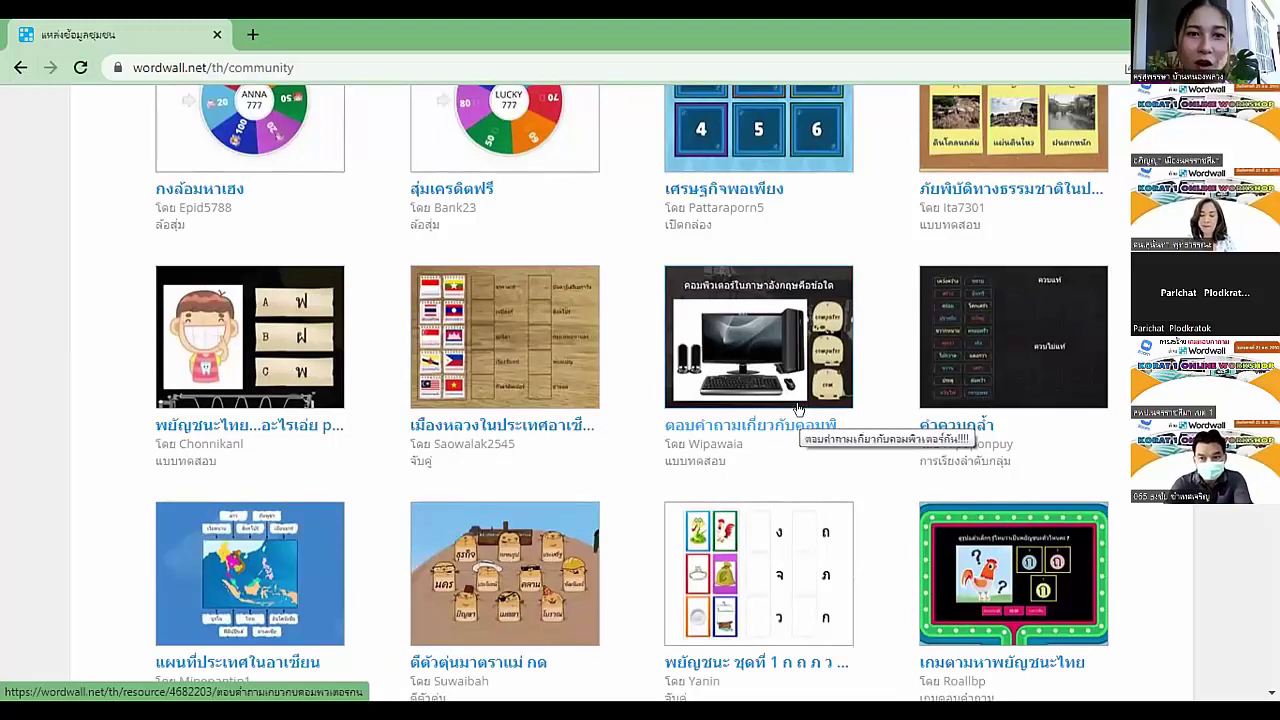
{"action": "scroll", "coordinate": [797, 408], "scroll_direction": "down", "scroll_amount": 1}
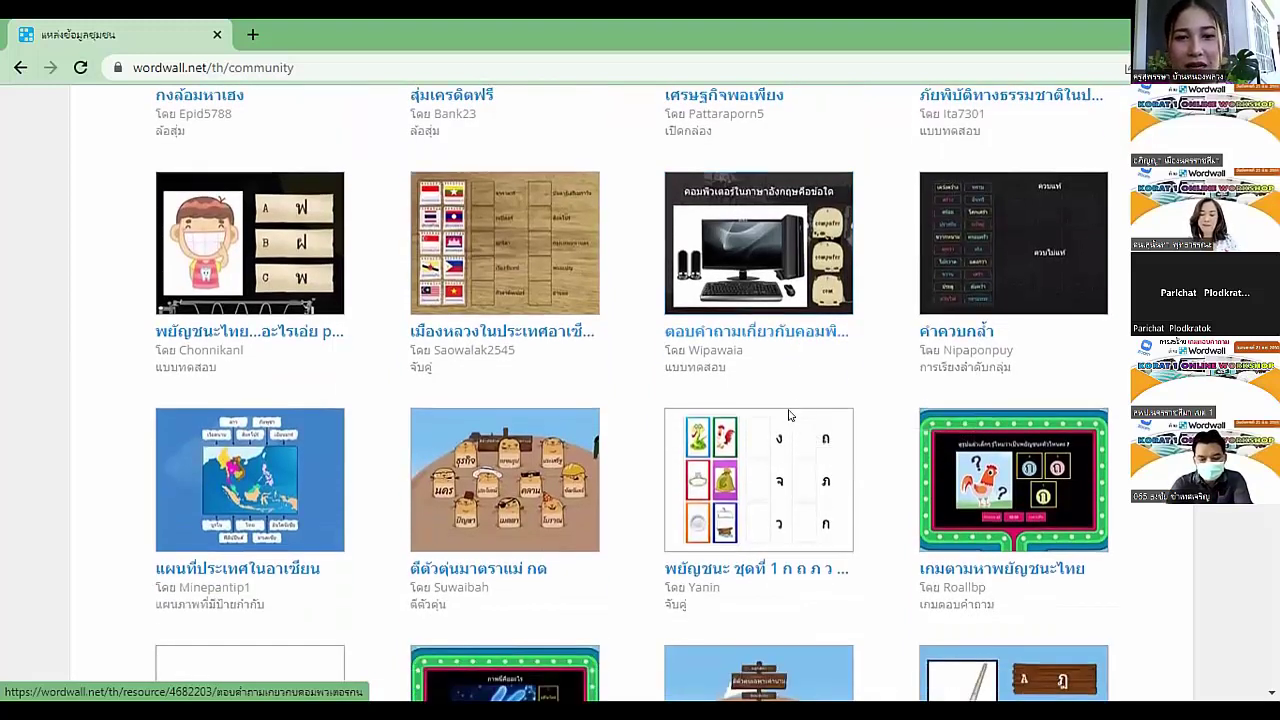
{"action": "scroll", "coordinate": [514, 369], "scroll_direction": "down", "scroll_amount": 5}
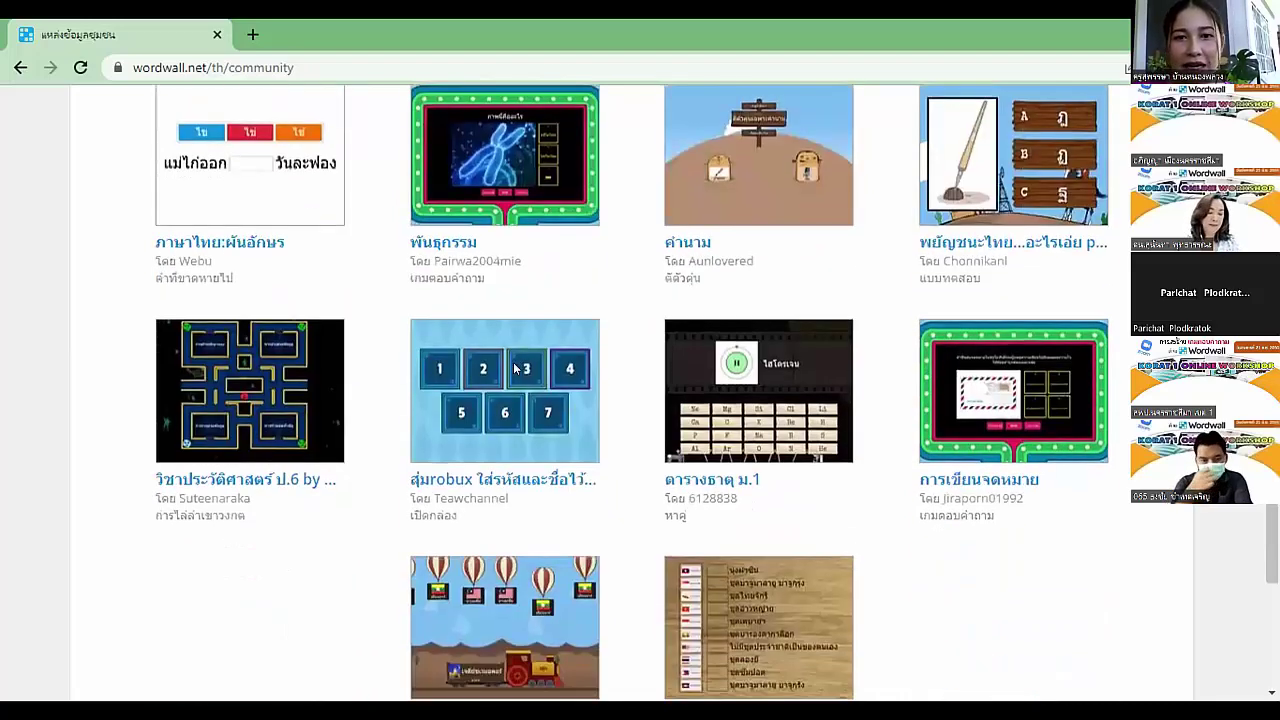
{"action": "scroll", "coordinate": [514, 369], "scroll_direction": "down", "scroll_amount": 3}
{"action": "scroll", "coordinate": [514, 369], "scroll_direction": "up", "scroll_amount": 15}
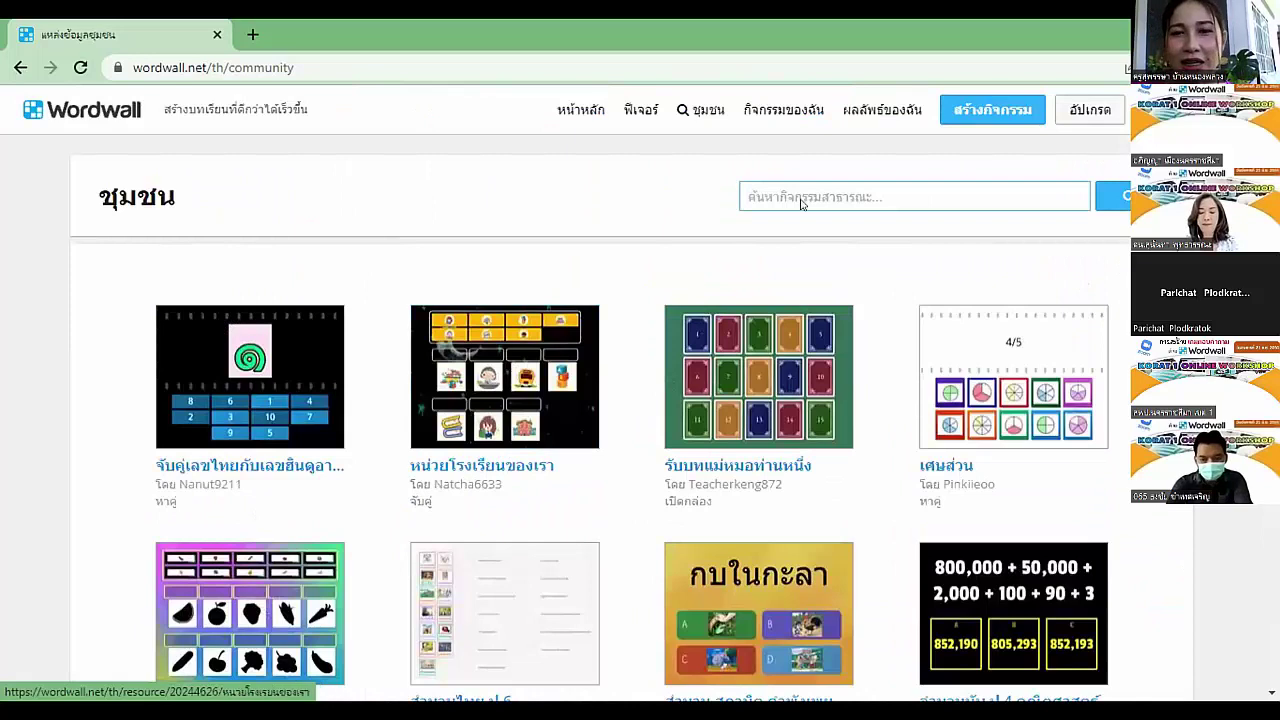
{"action": "left_click", "coordinate": [801, 204]}
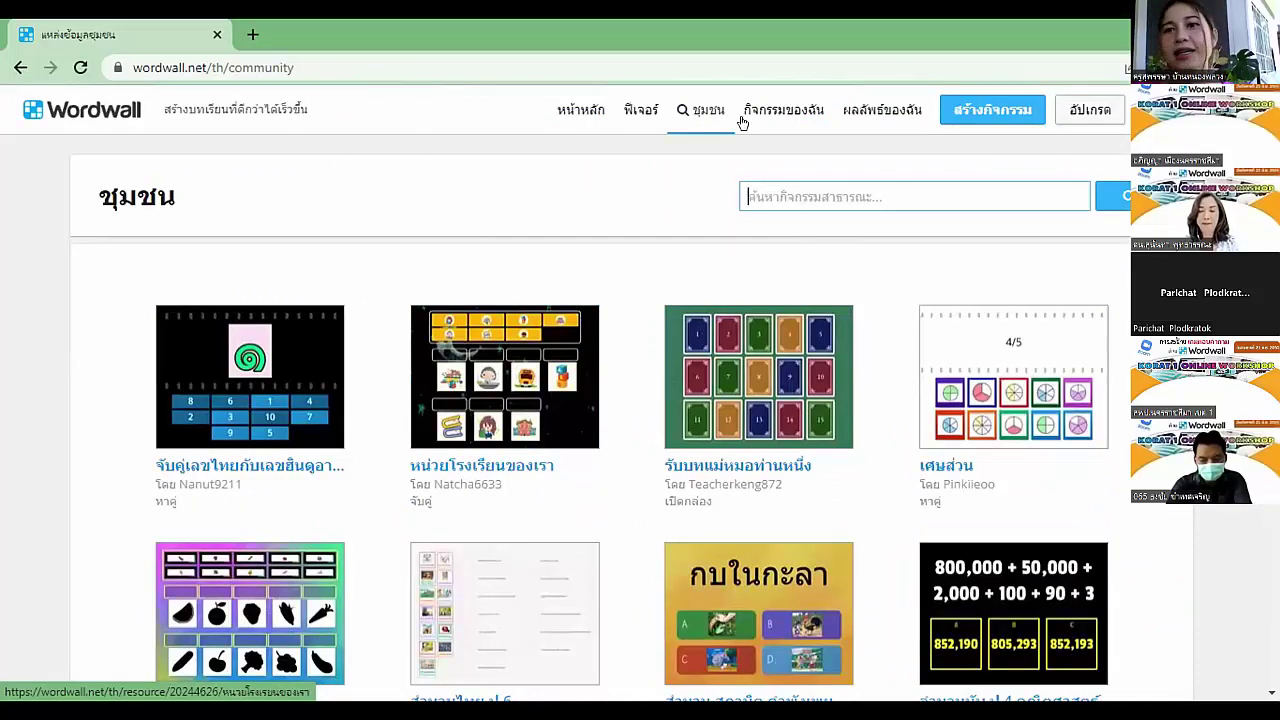
{"action": "left_click", "coordinate": [957, 118]}
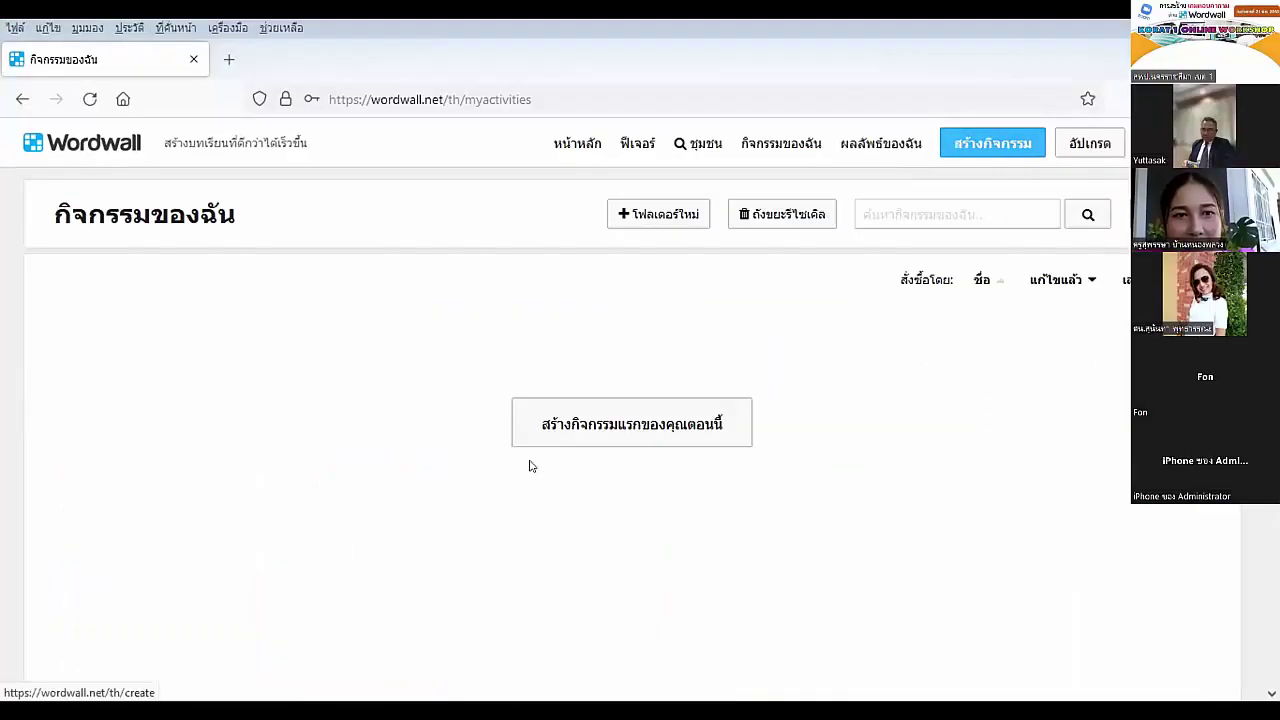
{"action": "left_click", "coordinate": [531, 463]}
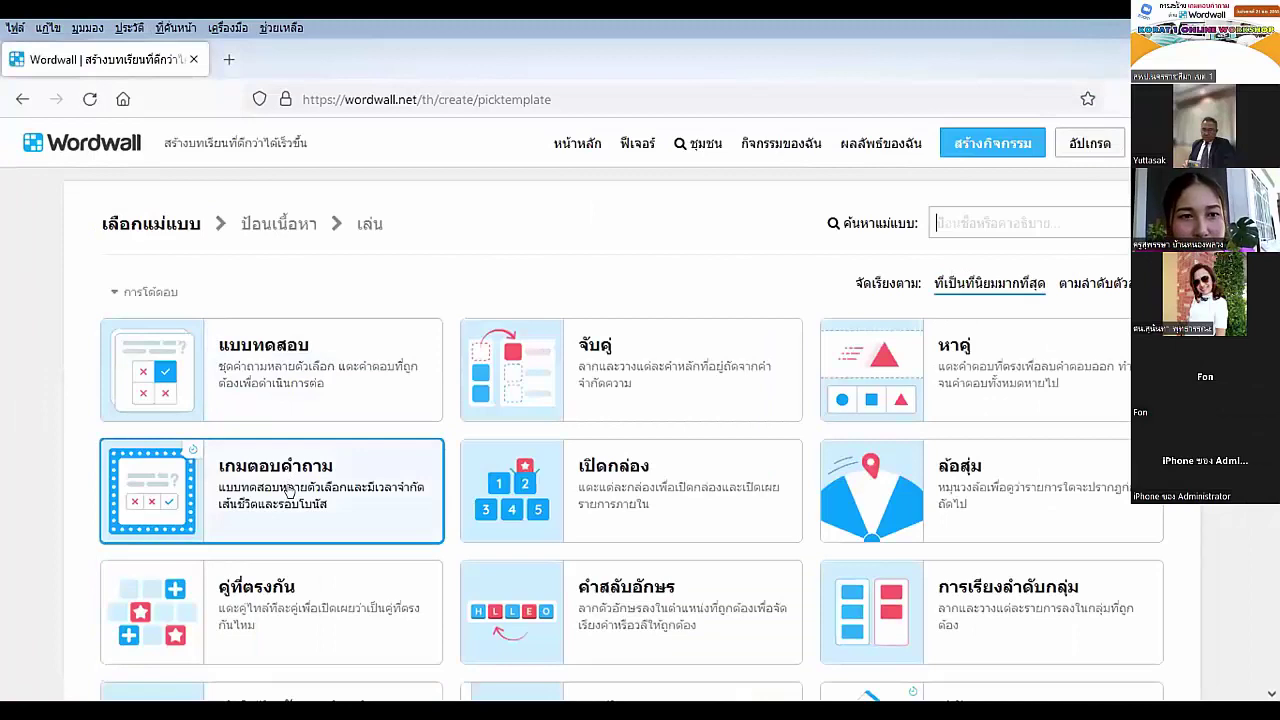
{"action": "left_click", "coordinate": [289, 497]}
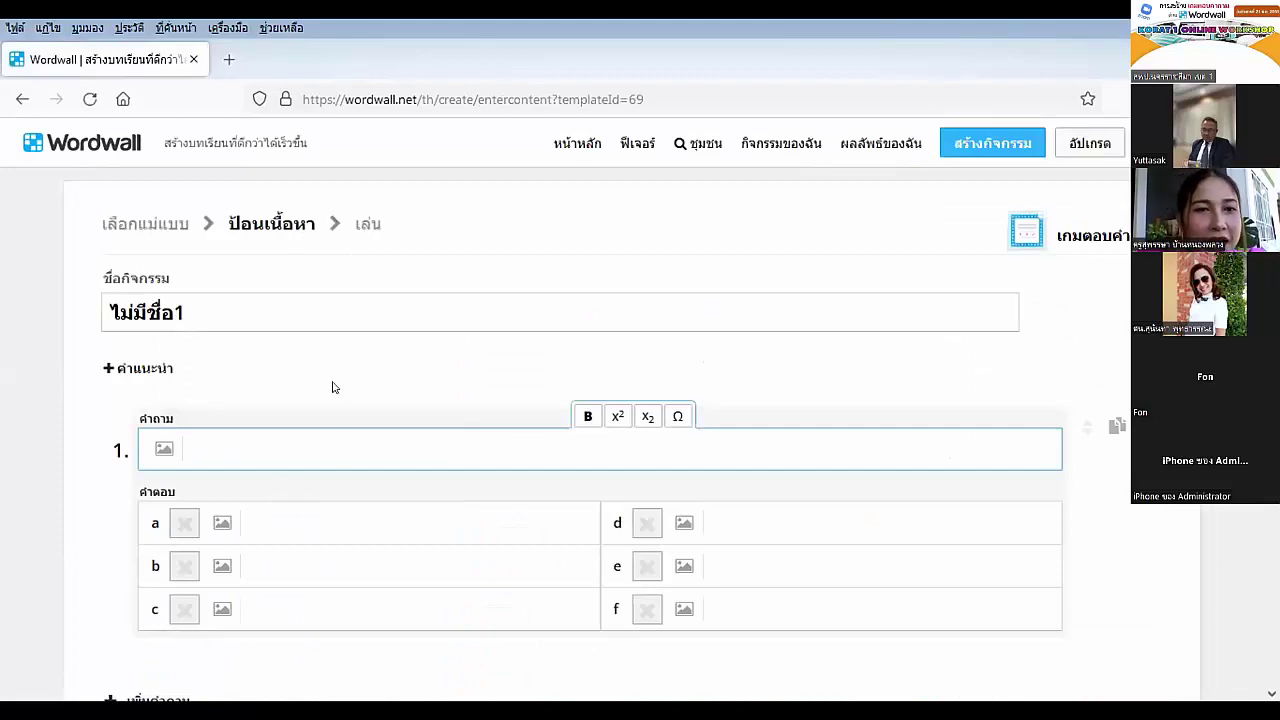
{"action": "scroll", "coordinate": [334, 387], "scroll_direction": "down", "scroll_amount": 5}
{"action": "scroll", "coordinate": [334, 387], "scroll_direction": "up", "scroll_amount": 5}
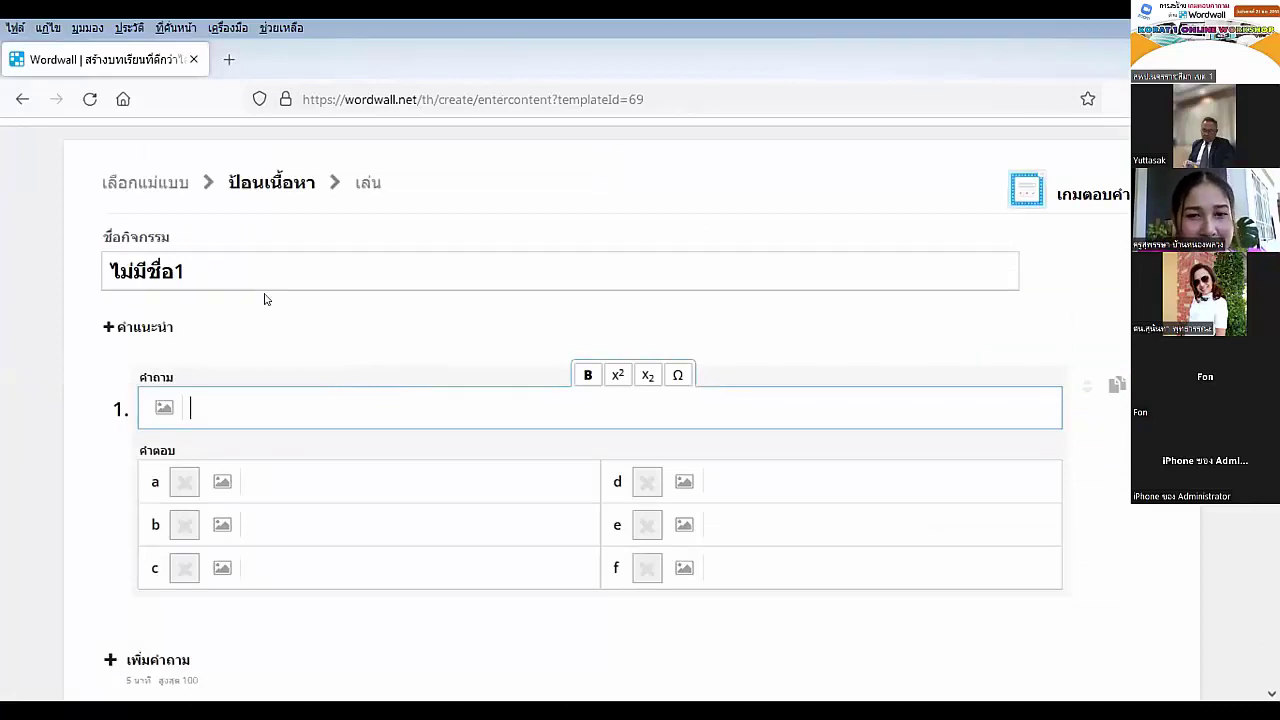
{"action": "left_click", "coordinate": [195, 268]}
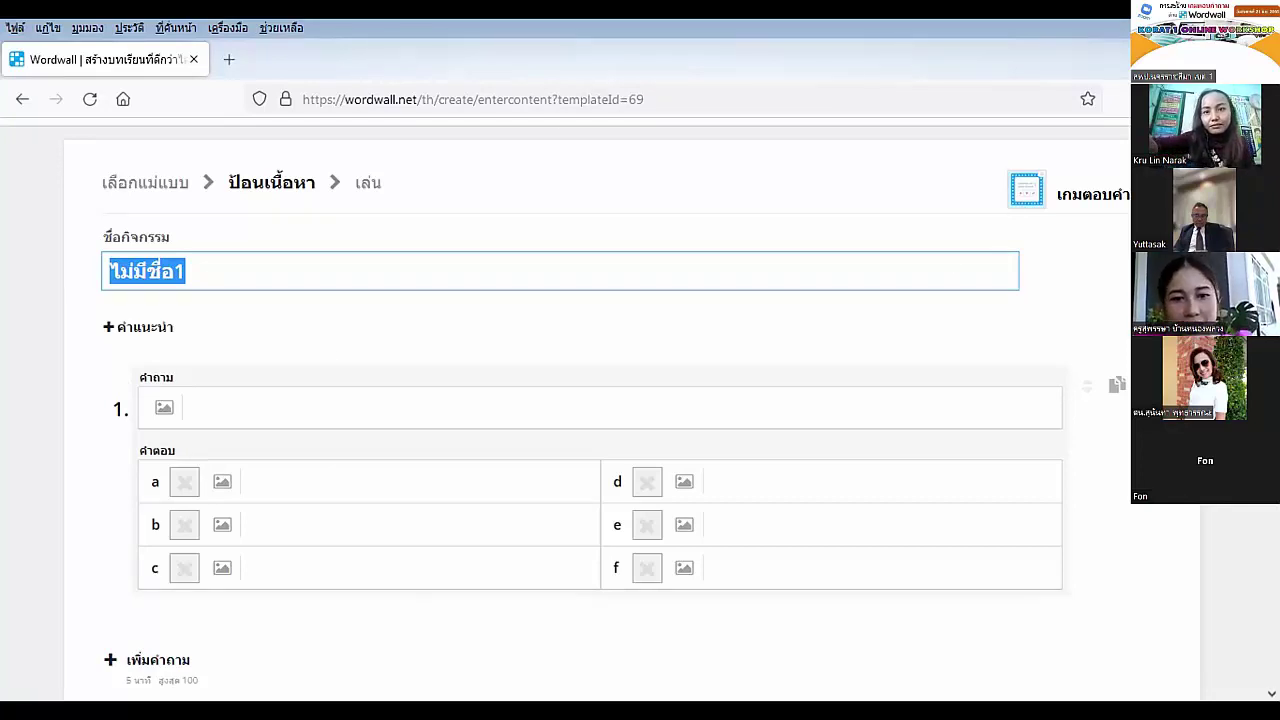
{"action": "left_click", "coordinate": [138, 188]}
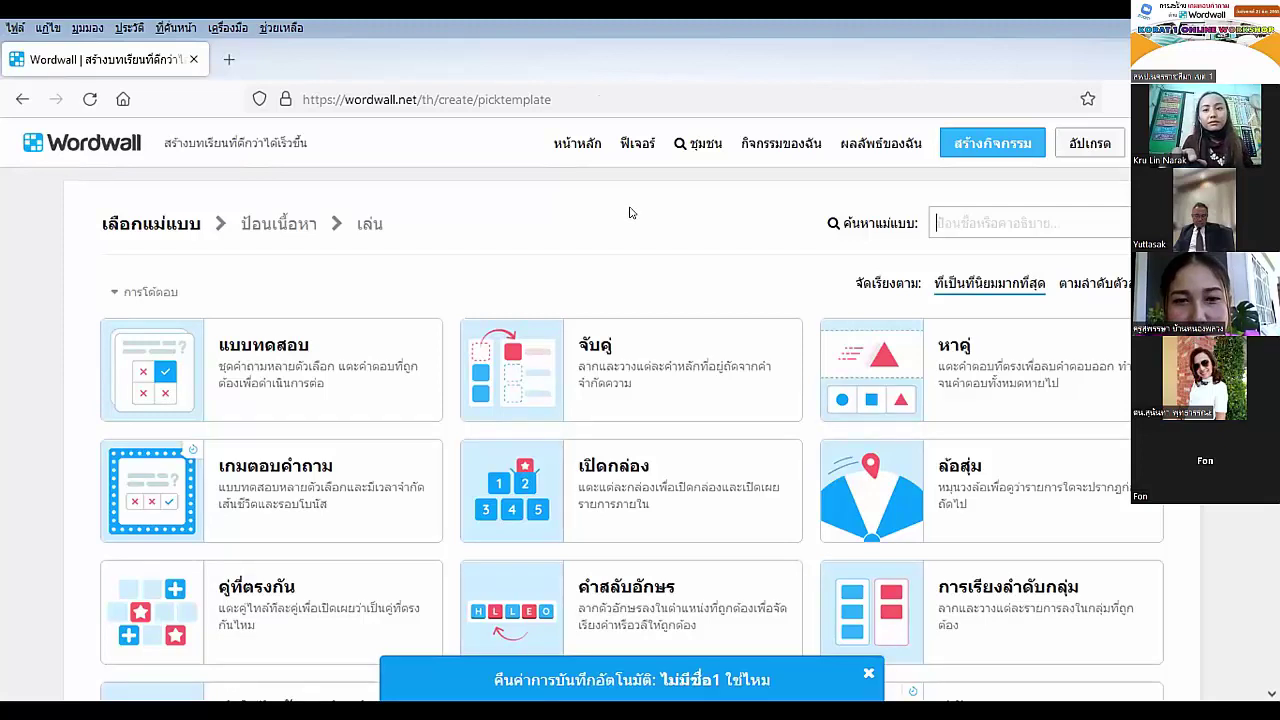
Start a new activity and choose the เกมตอบคำถาม (game show quiz) template for it.
{"action": "left_click", "coordinate": [988, 147]}
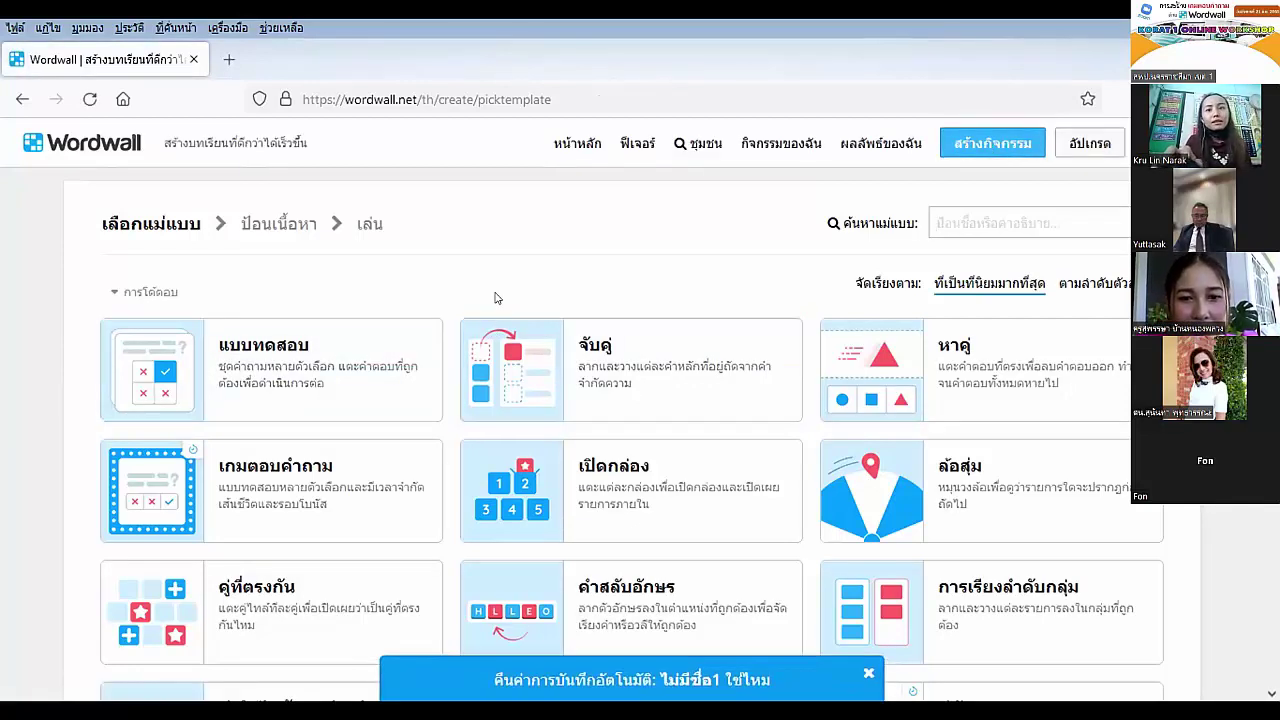
{"action": "scroll", "coordinate": [494, 298], "scroll_direction": "down", "scroll_amount": 2}
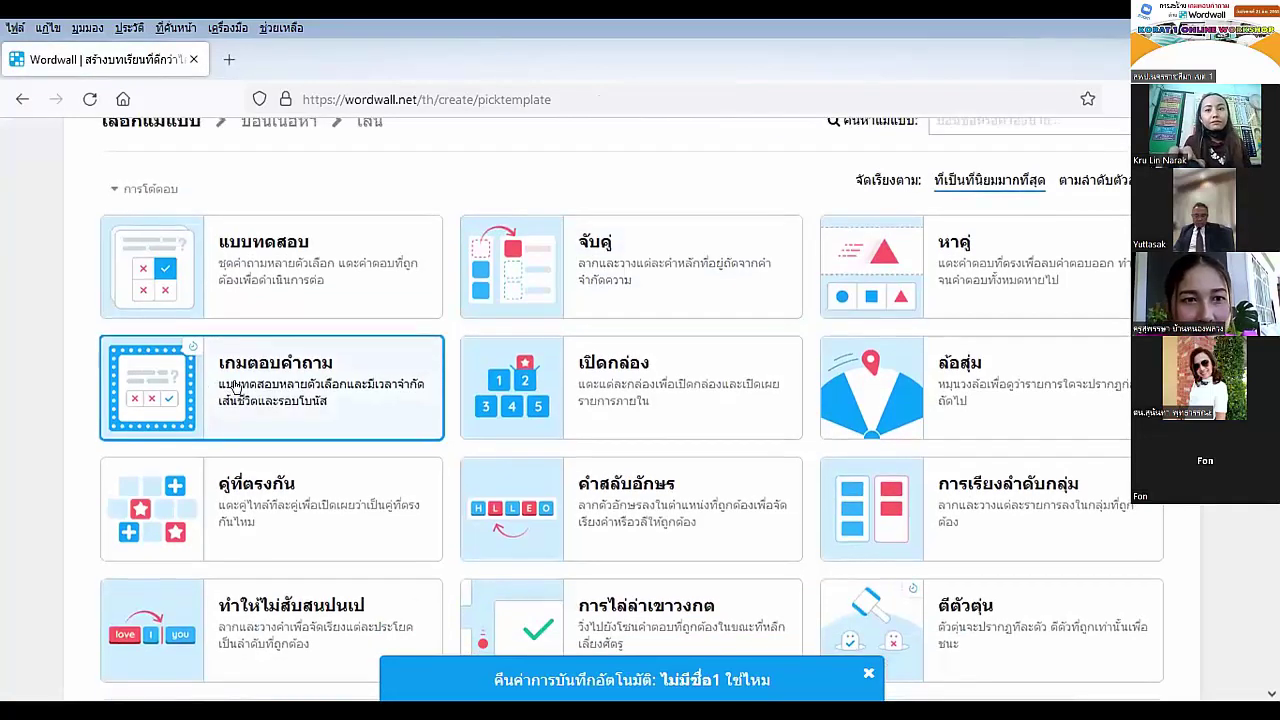
{"action": "scroll", "coordinate": [233, 385], "scroll_direction": "up", "scroll_amount": 2}
{"action": "scroll", "coordinate": [600, 390], "scroll_direction": "down", "scroll_amount": 2}
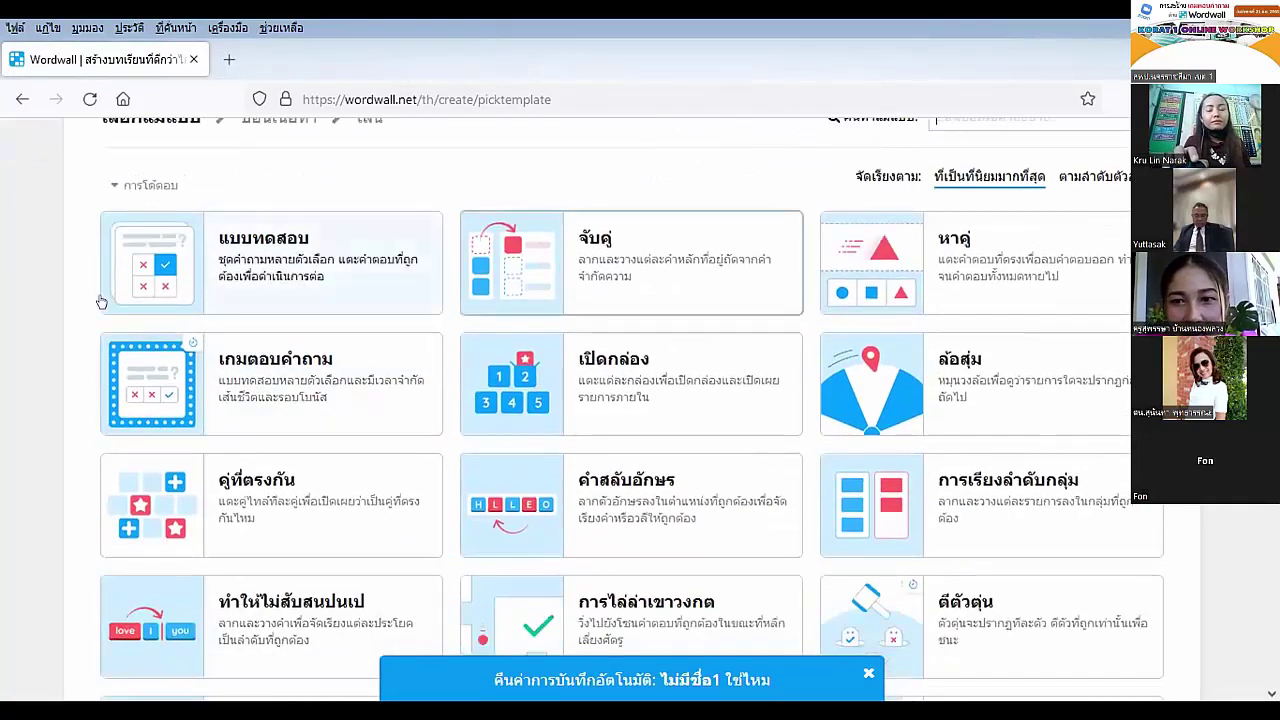
{"action": "scroll", "coordinate": [192, 440], "scroll_direction": "down", "scroll_amount": 3}
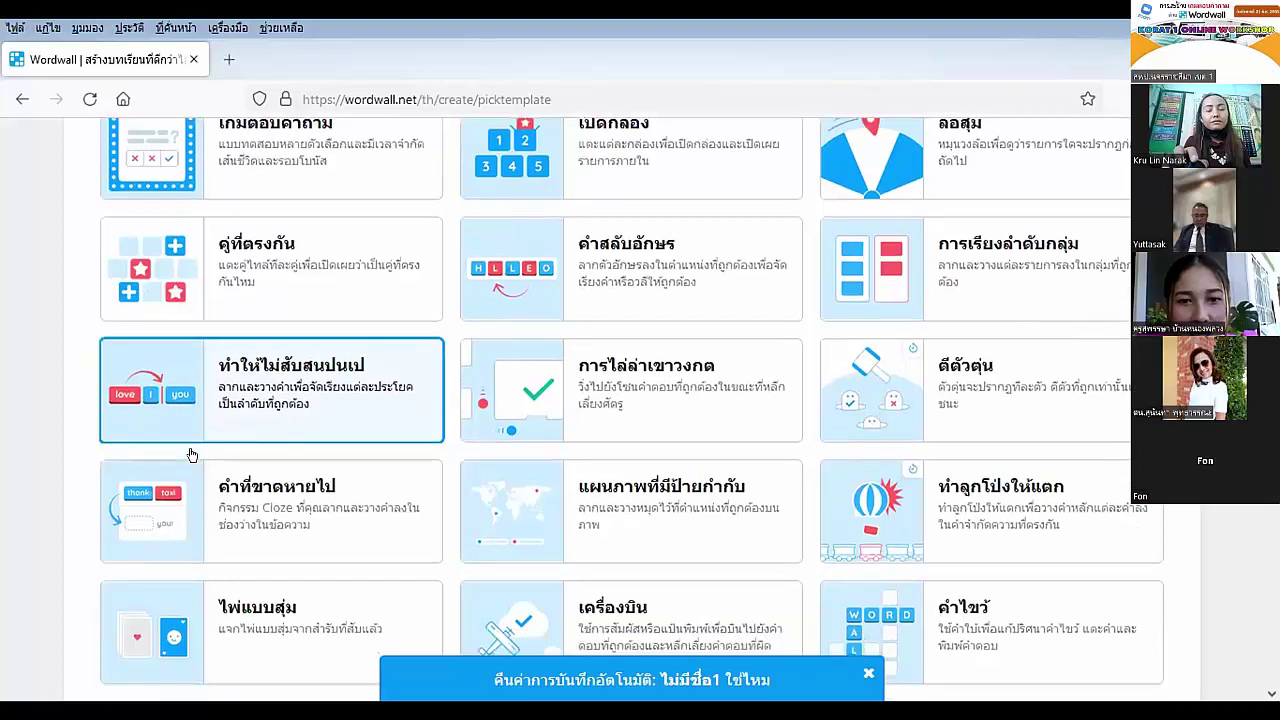
{"action": "scroll", "coordinate": [192, 455], "scroll_direction": "down", "scroll_amount": 2}
{"action": "scroll", "coordinate": [200, 460], "scroll_direction": "up", "scroll_amount": 6}
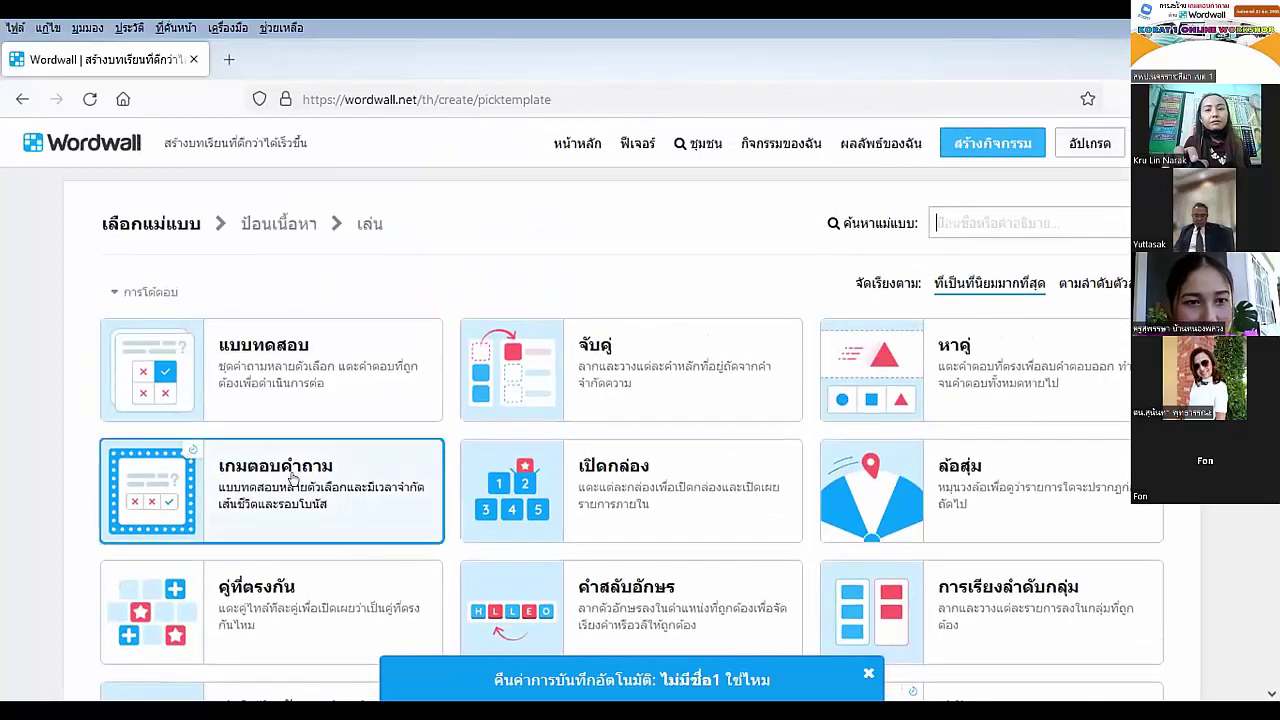
{"action": "left_click", "coordinate": [270, 491]}
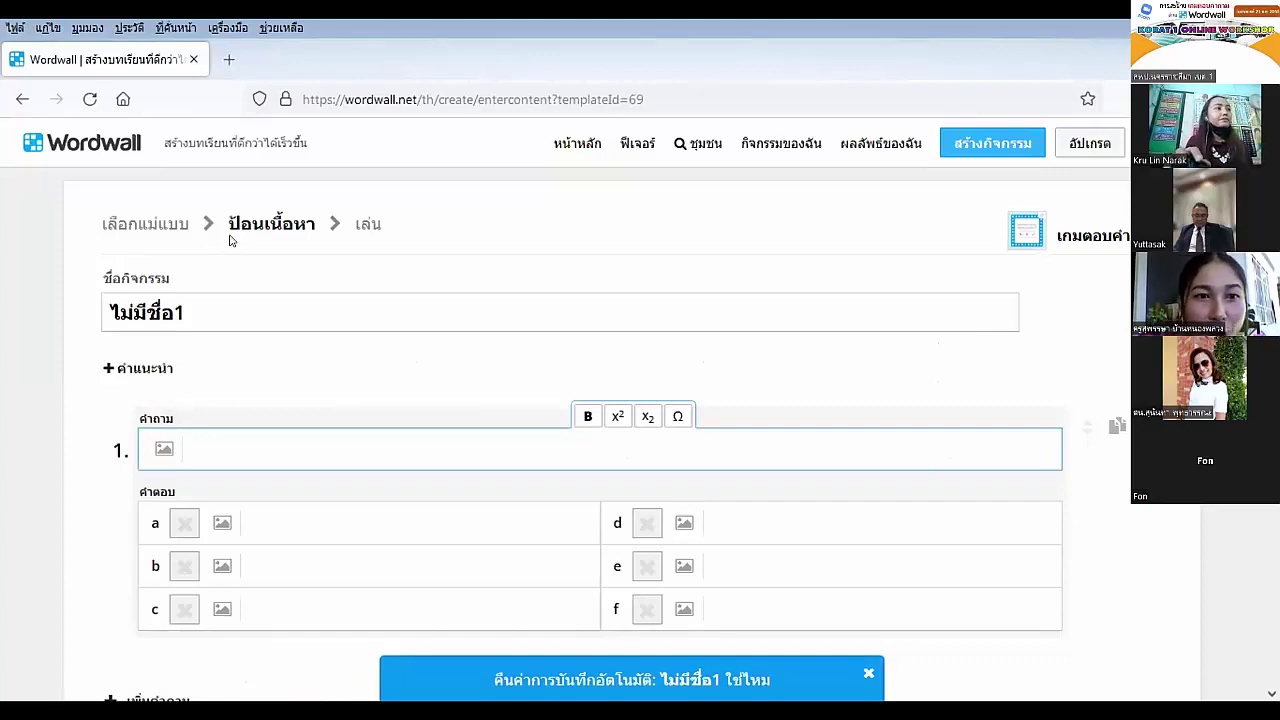
Title the activity "ทดสอบความรู้ ป.1 โดย" followed by the teacher's name.
{"action": "left_click", "coordinate": [193, 313]}
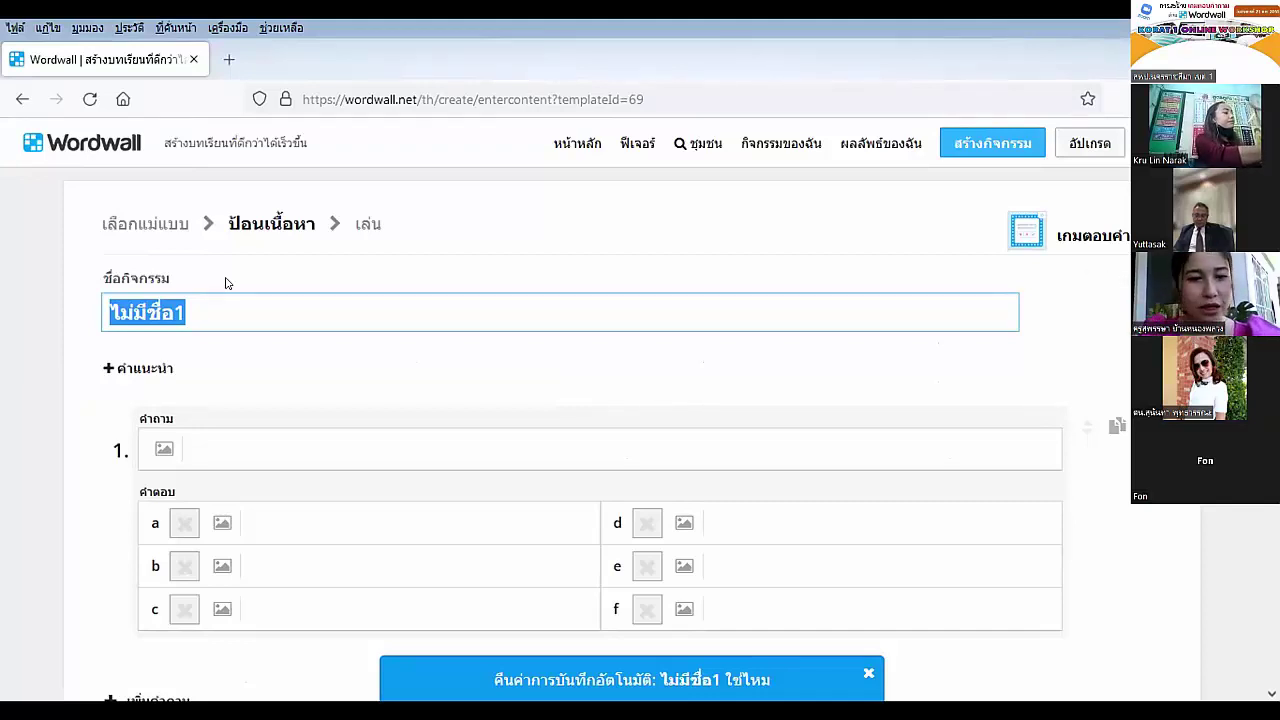
{"action": "type", "text": "ทดสอ"}
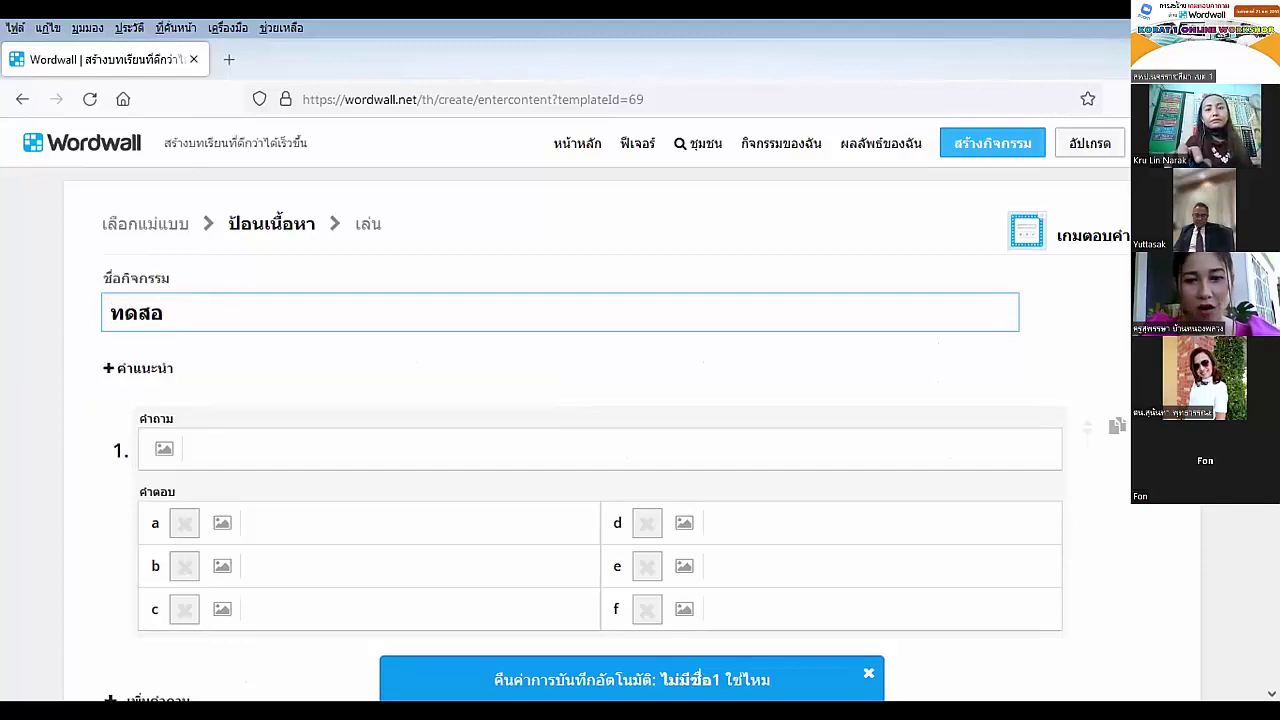
{"action": "type", "text": "บความรู"}
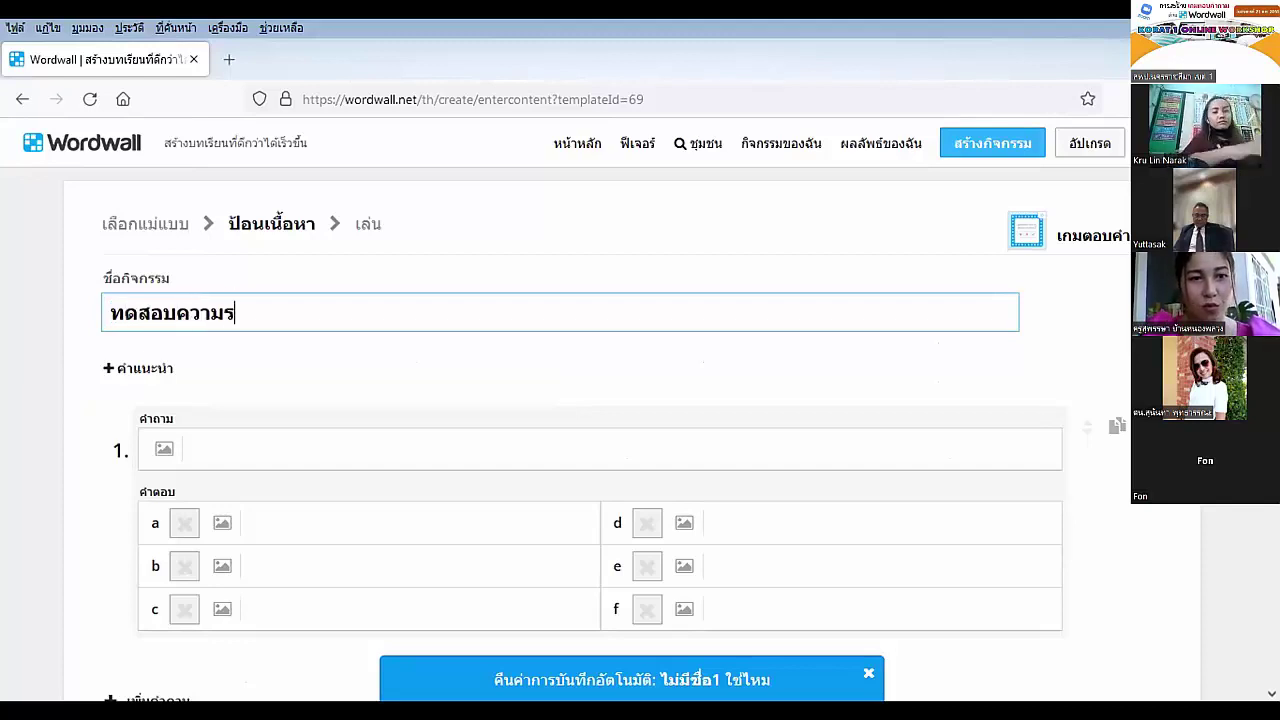
{"action": "type", "text": "้ ป.1 F"}
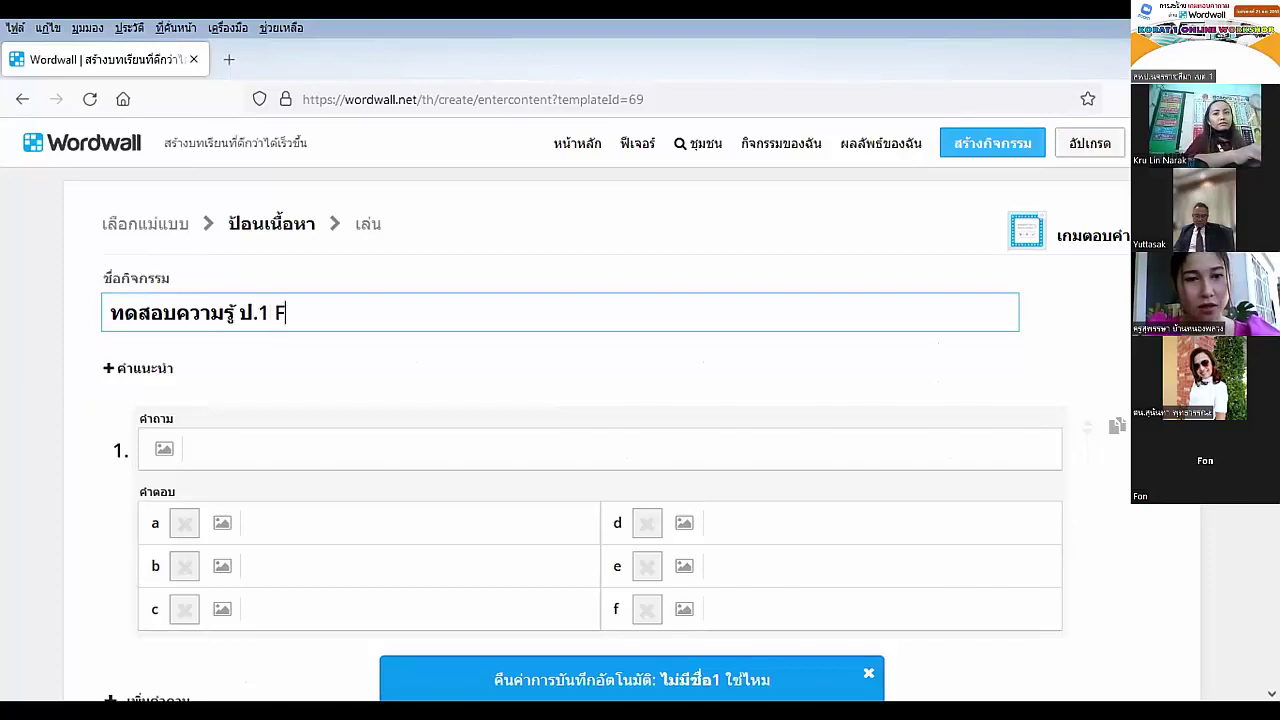
{"action": "key", "text": "BackSpace"}
{"action": "type", "text": "โดย"}
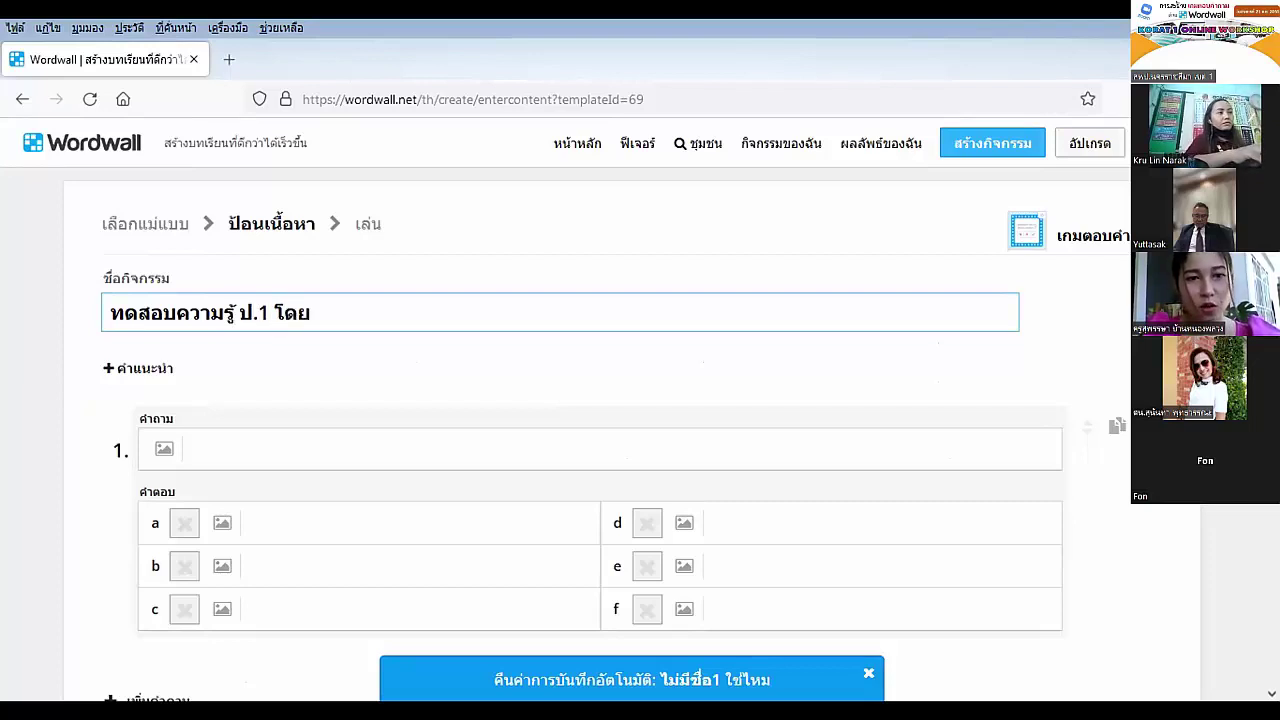
{"action": "type", "text": "ครูเก่"}
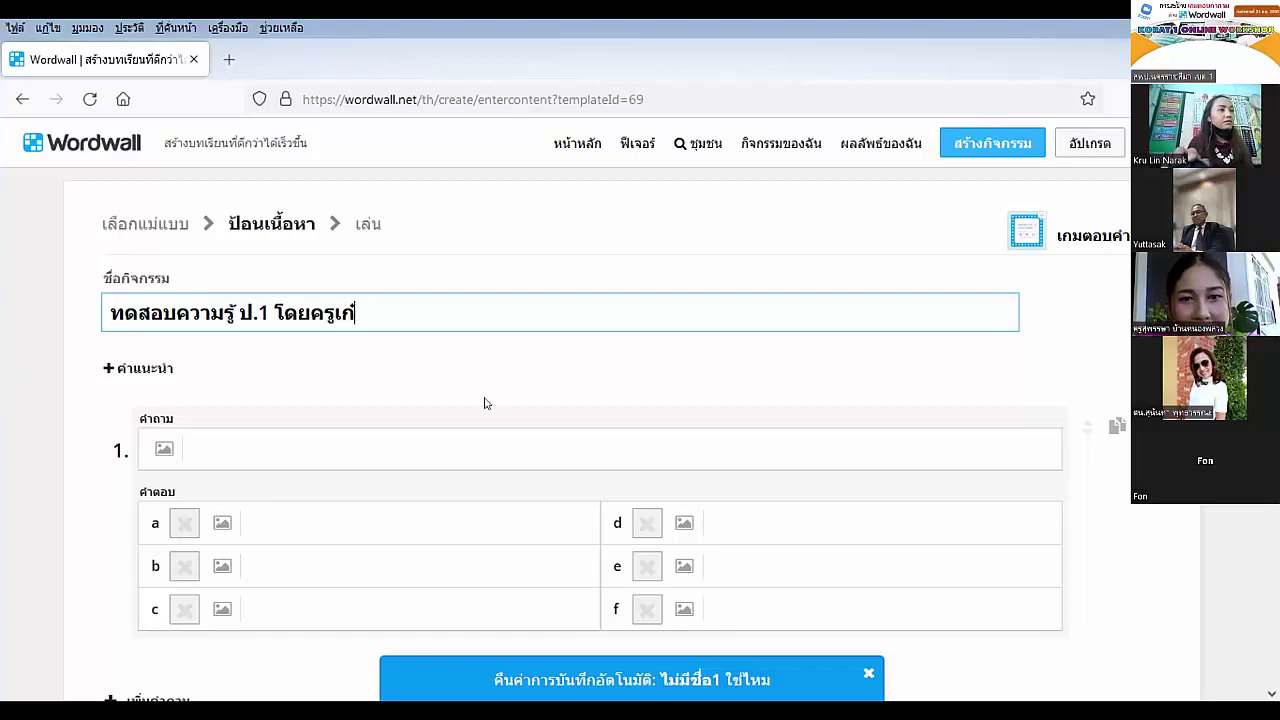
Search the images for "แอปเปิ้ล" and add the single red apple with a leaf (320 × 319) to question 1.
{"action": "scroll", "coordinate": [484, 400], "scroll_direction": "down", "scroll_amount": 1}
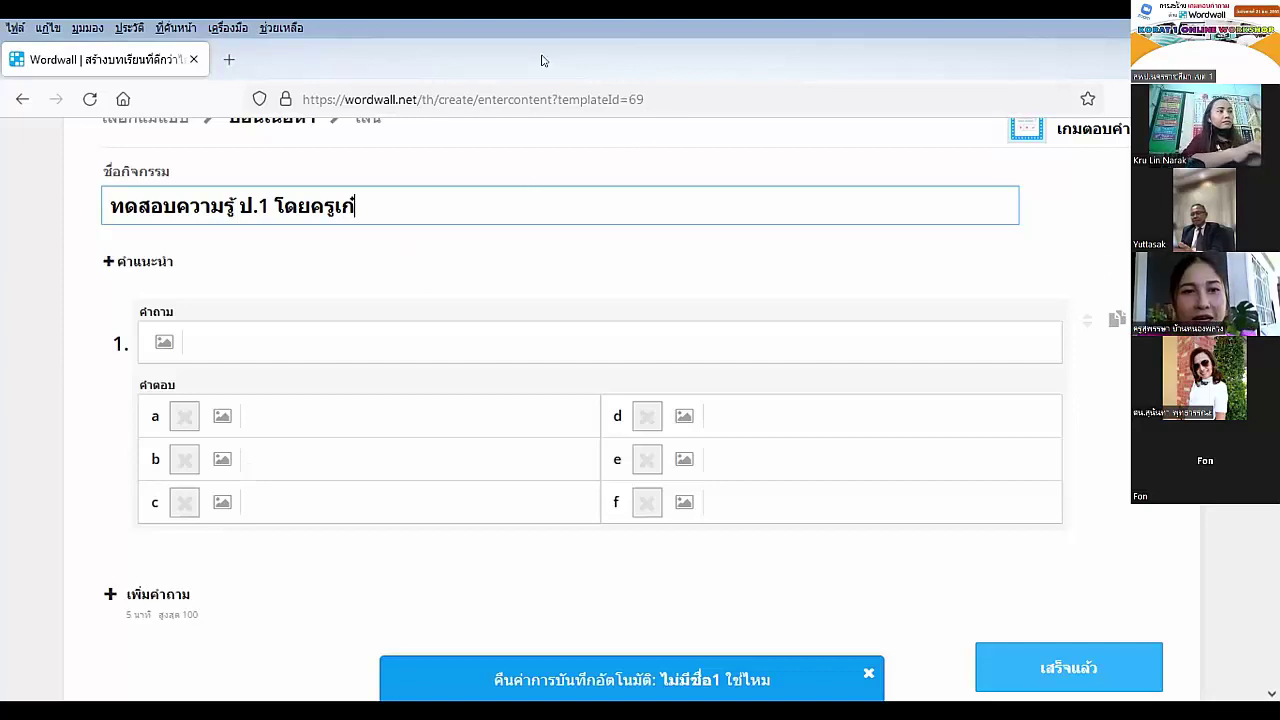
{"action": "left_click", "coordinate": [160, 343]}
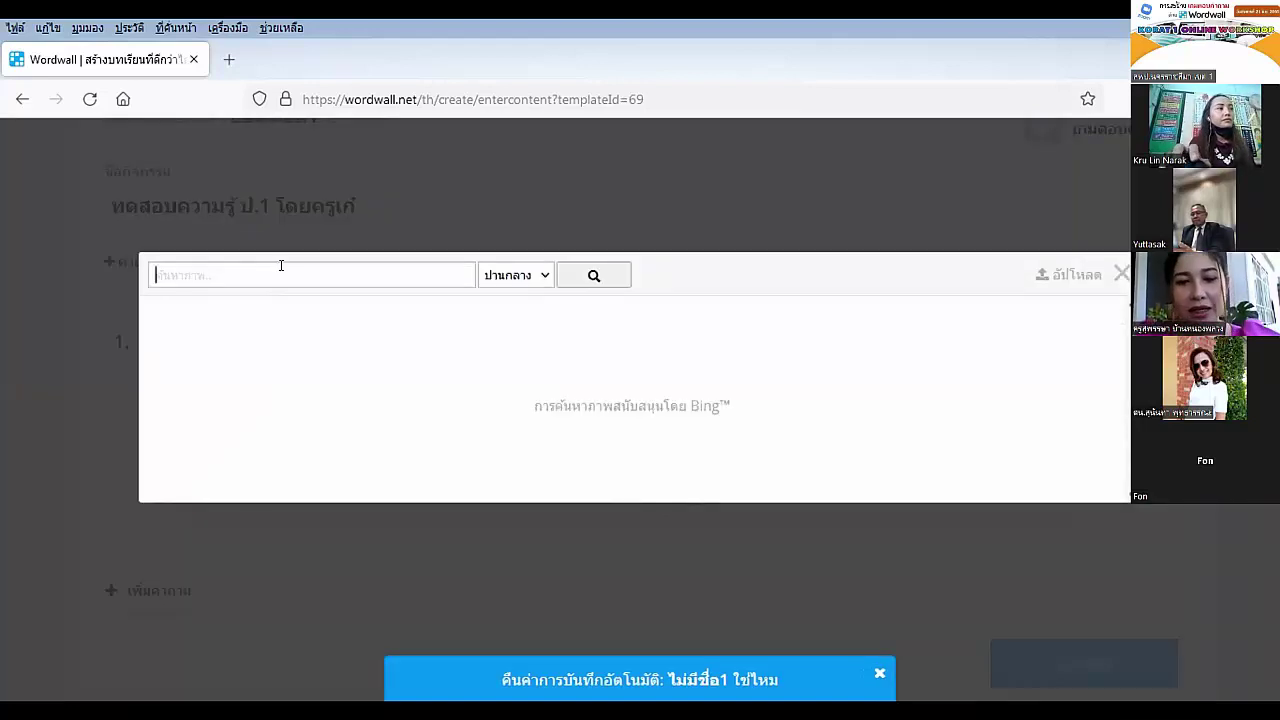
{"action": "type", "text": "แอ"}
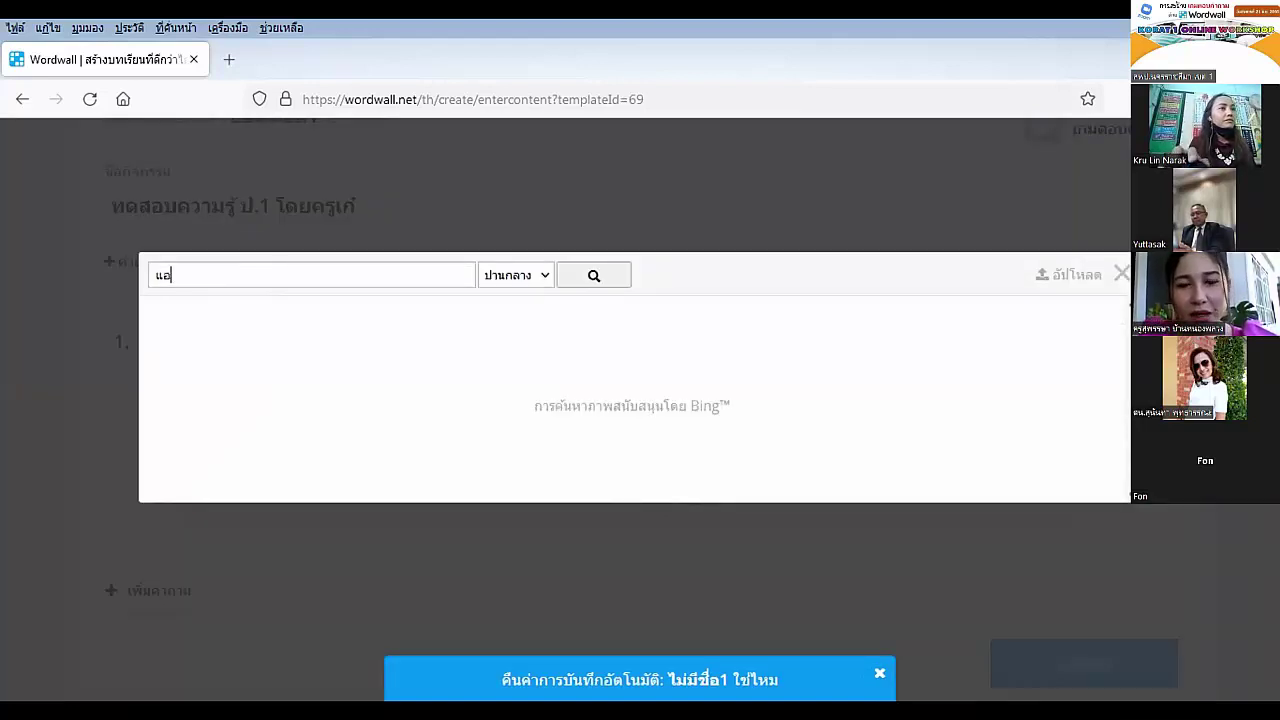
{"action": "type", "text": "ป"}
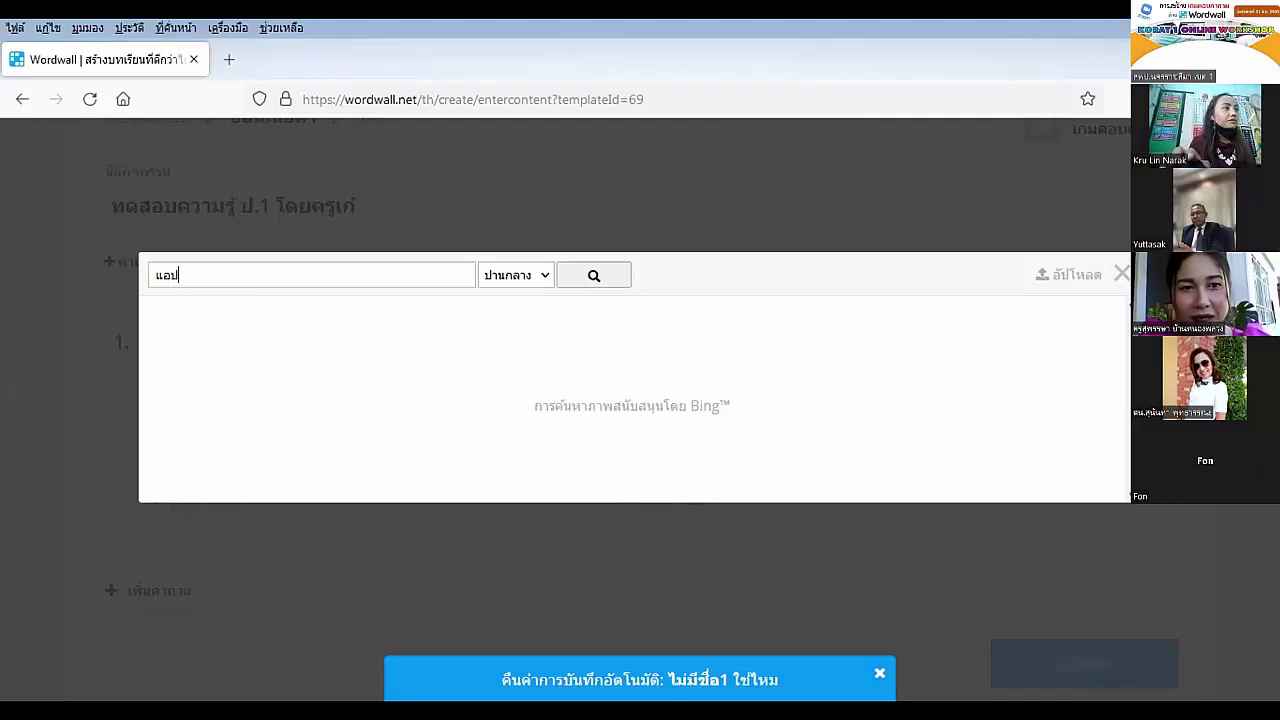
{"action": "type", "text": "เปิ้ล"}
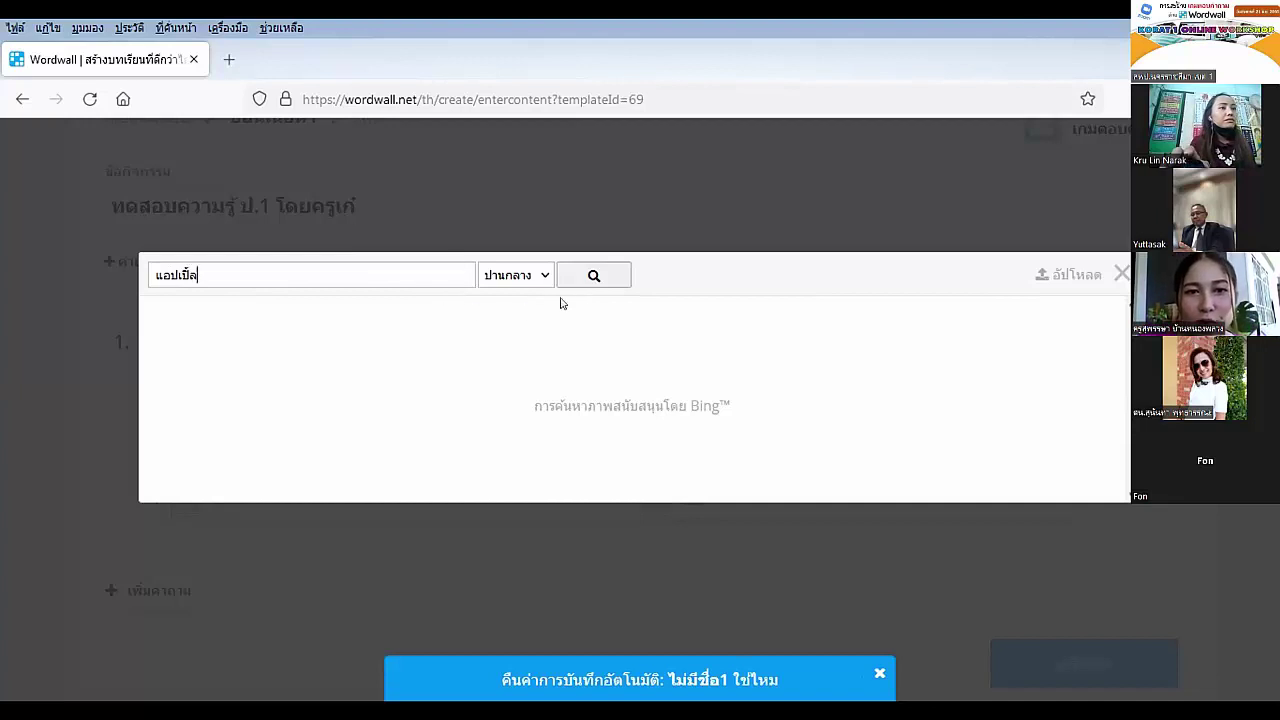
{"action": "left_click", "coordinate": [594, 280]}
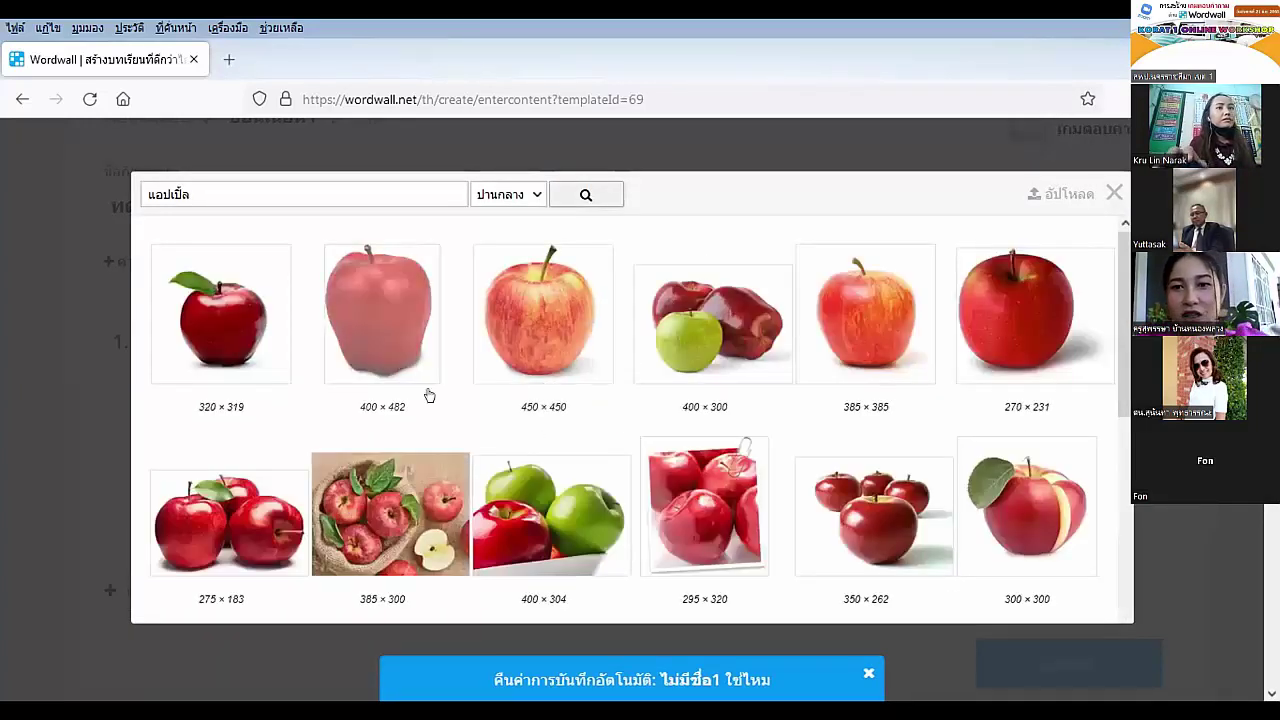
{"action": "left_click", "coordinate": [230, 346]}
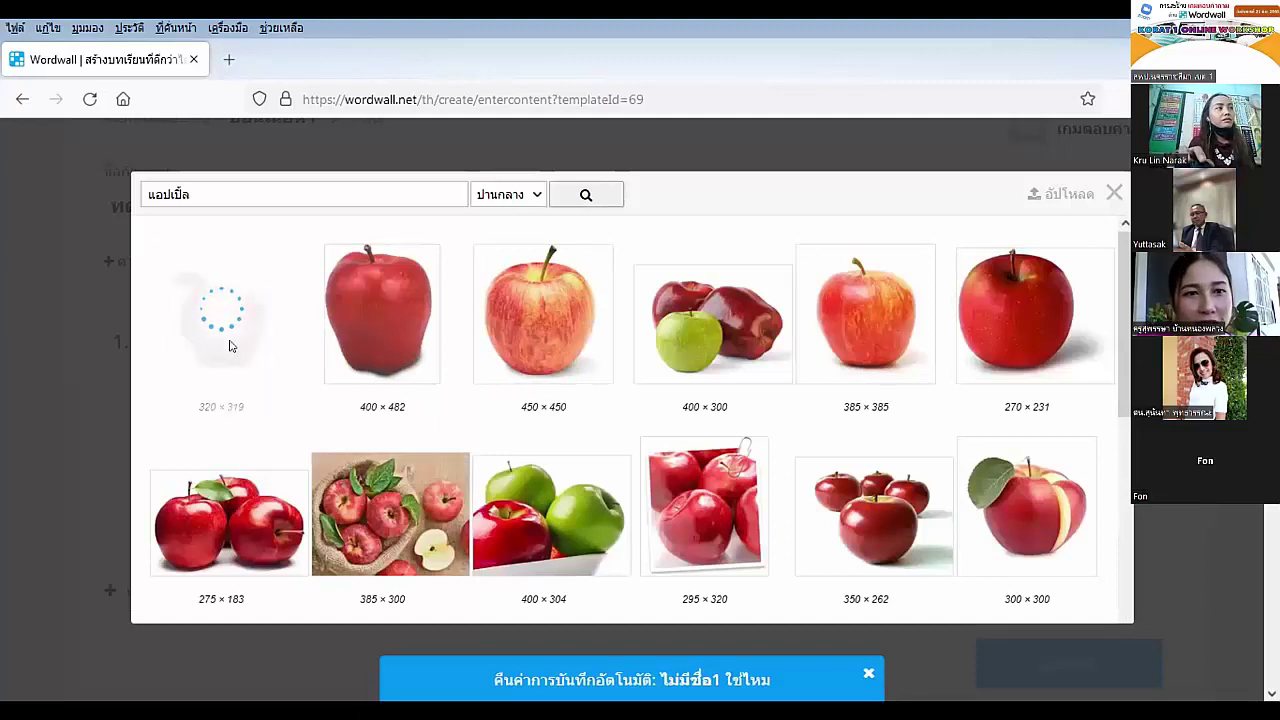
{"action": "left_click", "coordinate": [248, 345]}
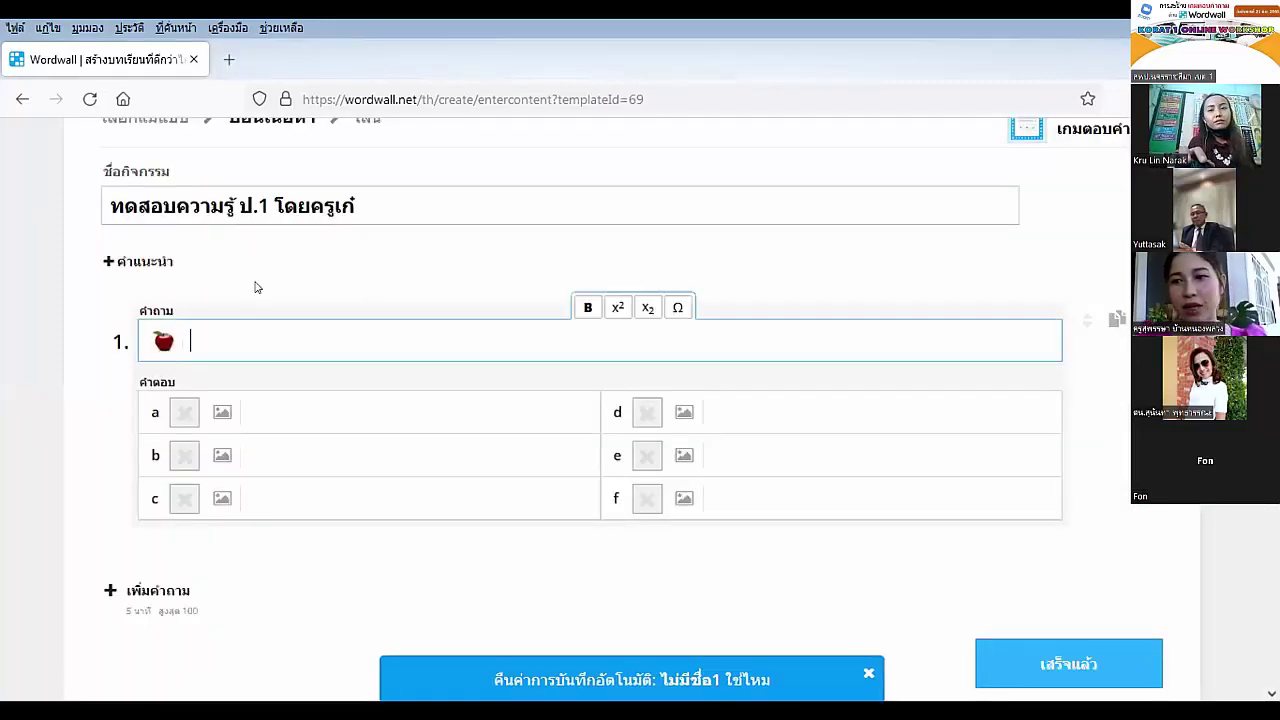
Enter "ภาพอะไรเอ่ย what is this picture?" as the text of question 1.
{"action": "type", "text": "ภาพอะ"}
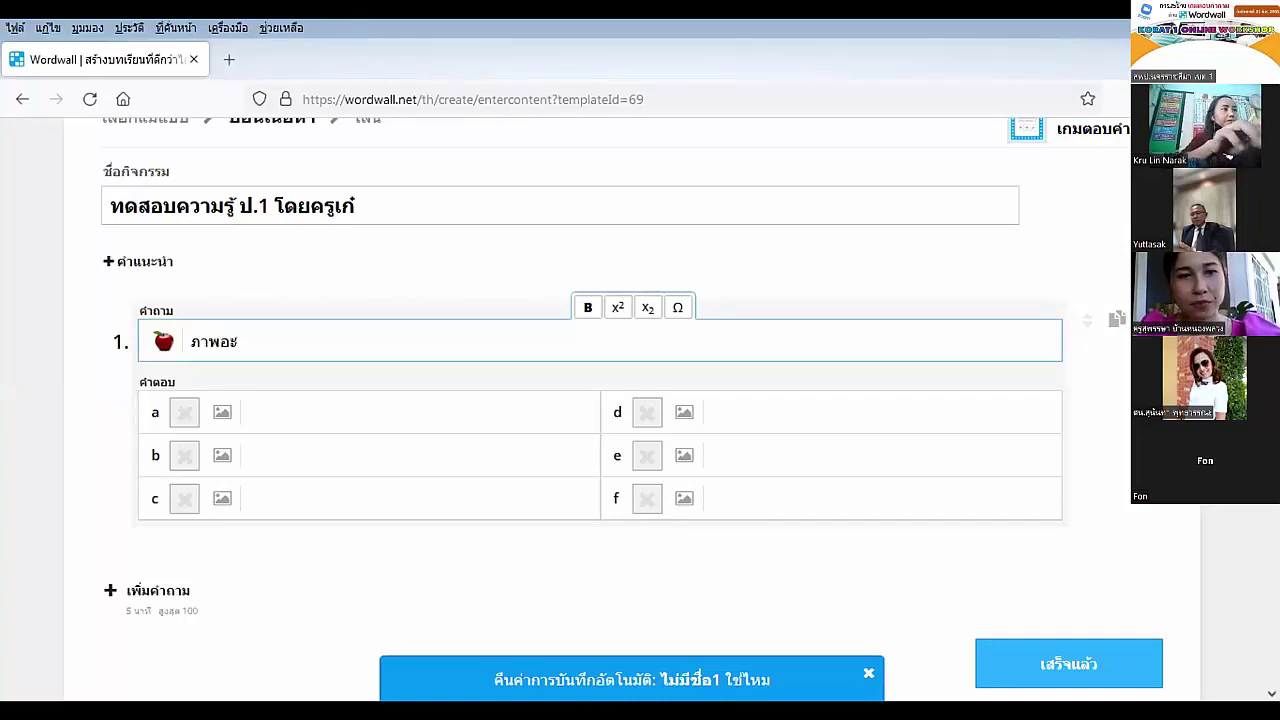
{"action": "type", "text": "ไรเอ่ย "}
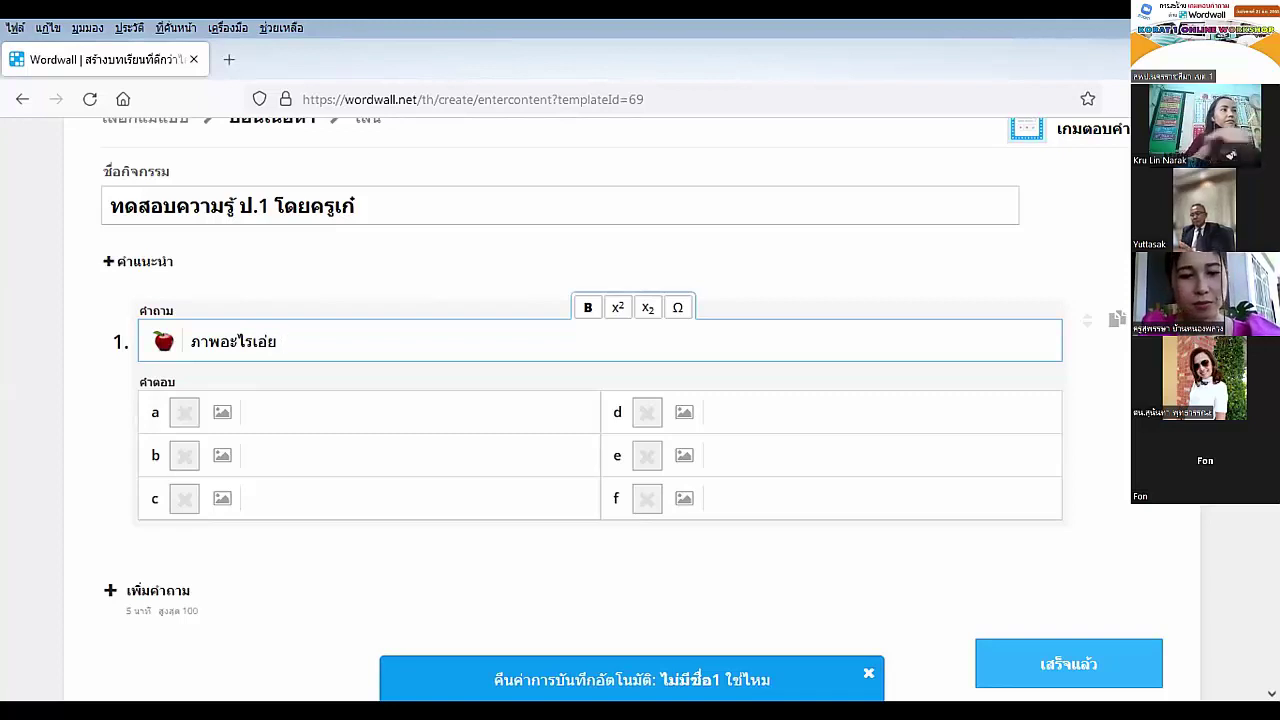
{"action": "type", "text": "what i"}
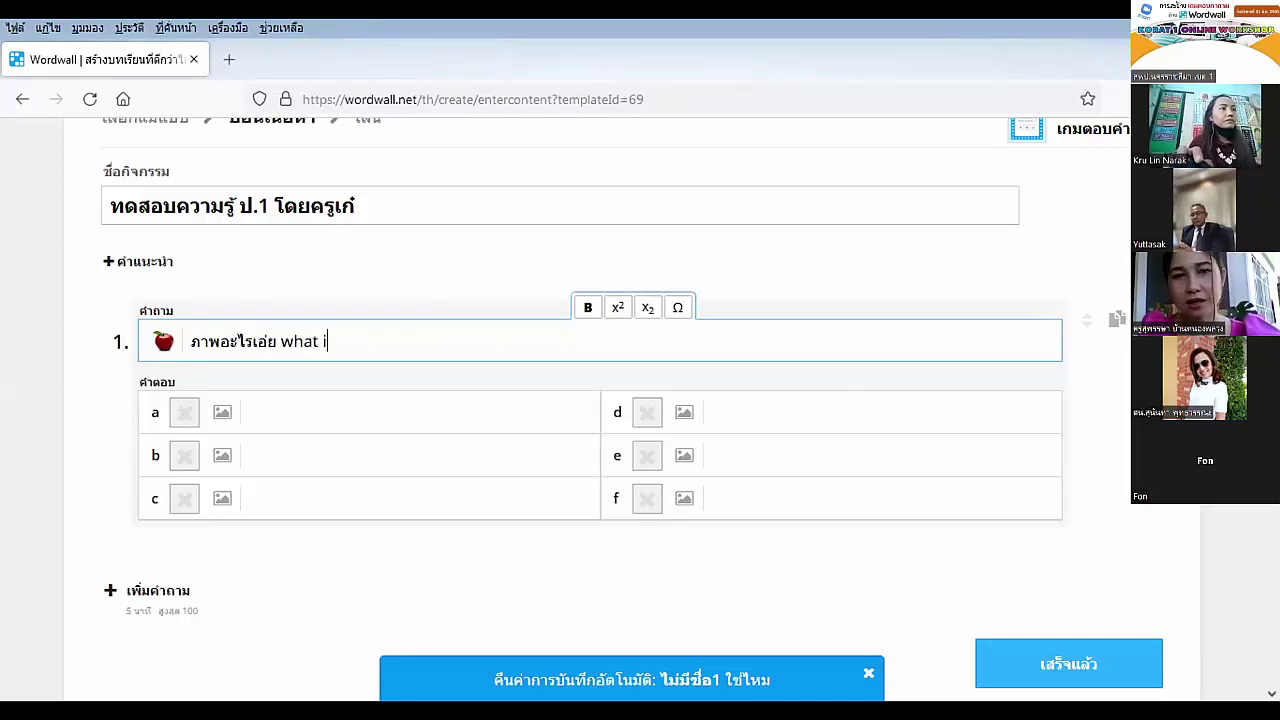
{"action": "type", "text": "s thi"}
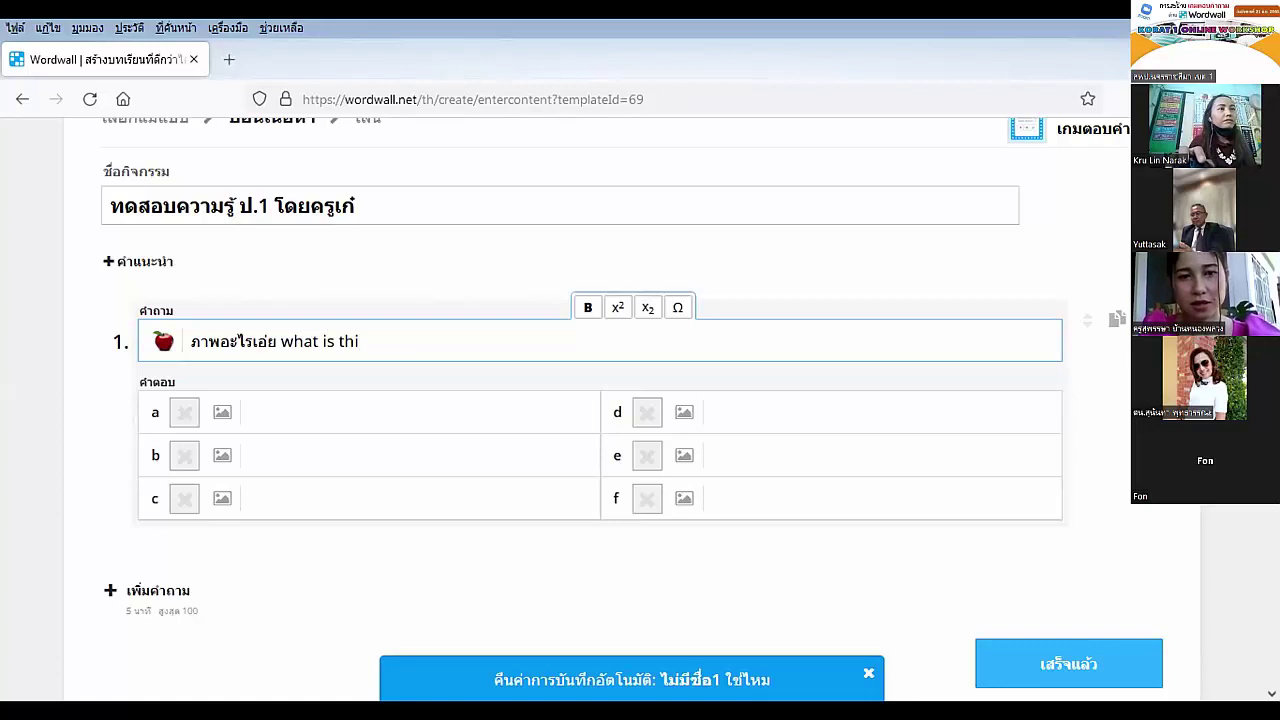
{"action": "type", "text": "s pict"}
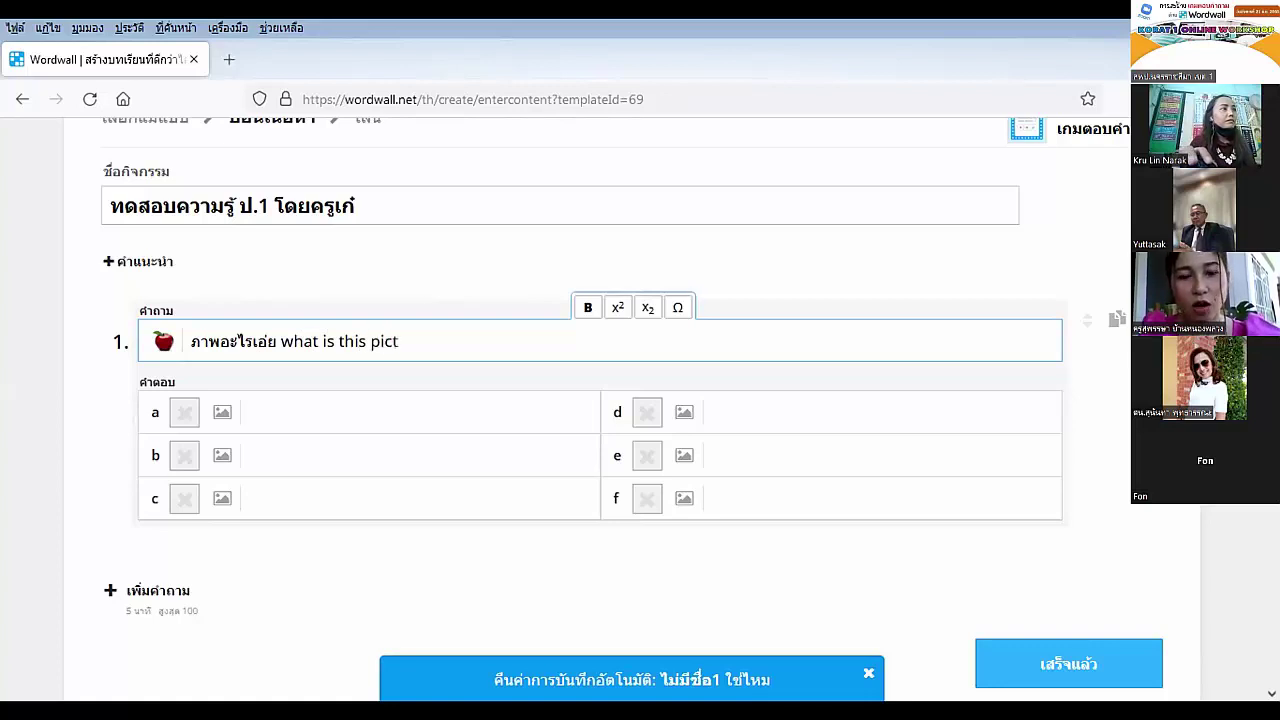
{"action": "type", "text": "u"}
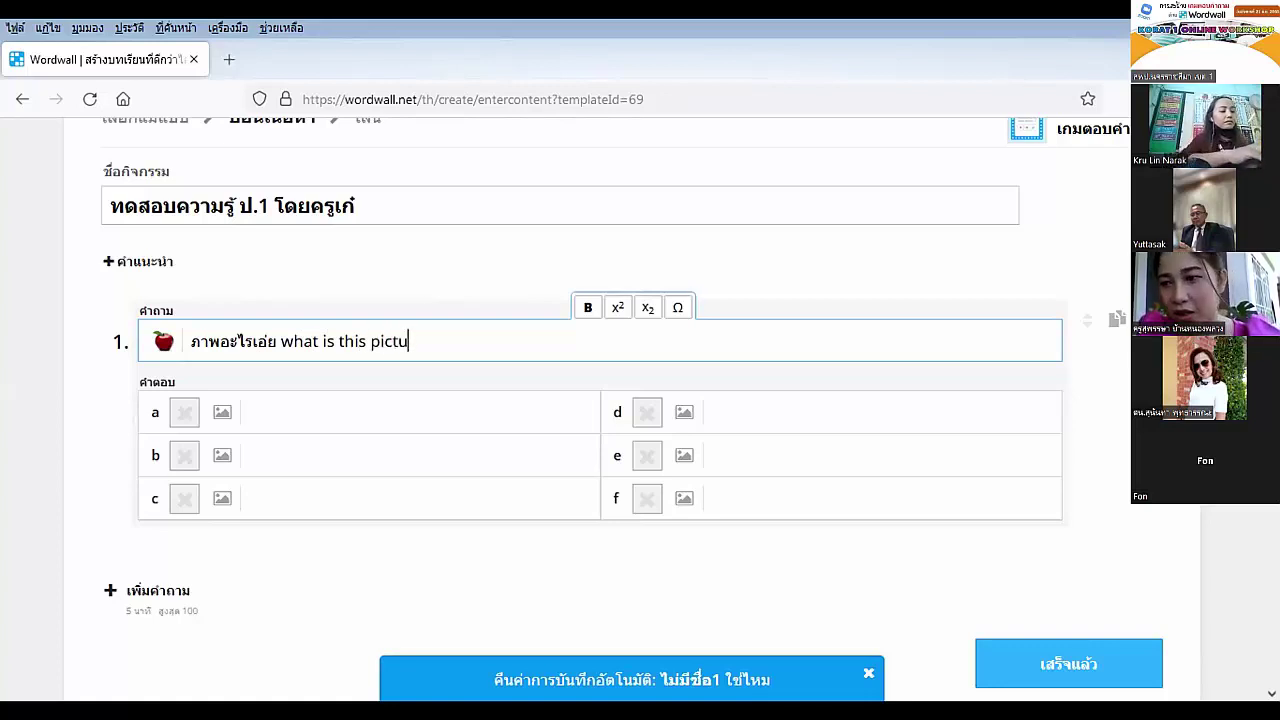
{"action": "type", "text": "re"}
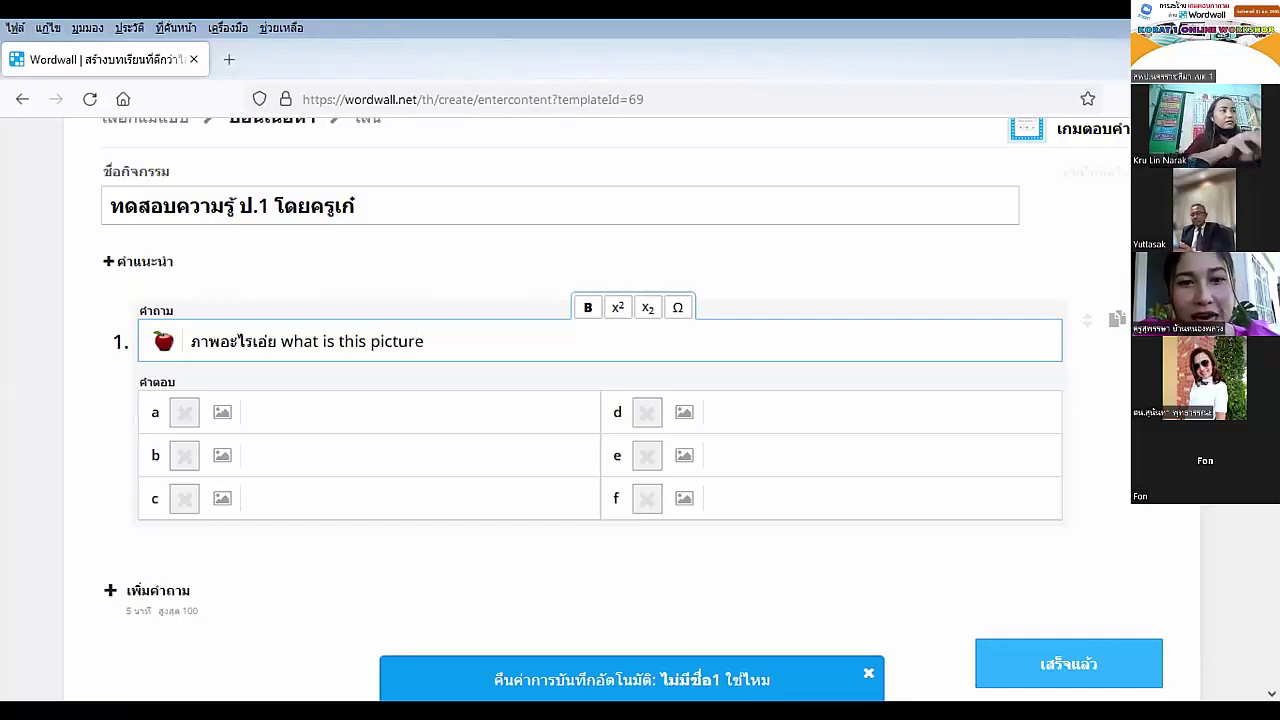
{"action": "type", "text": "ภ"}
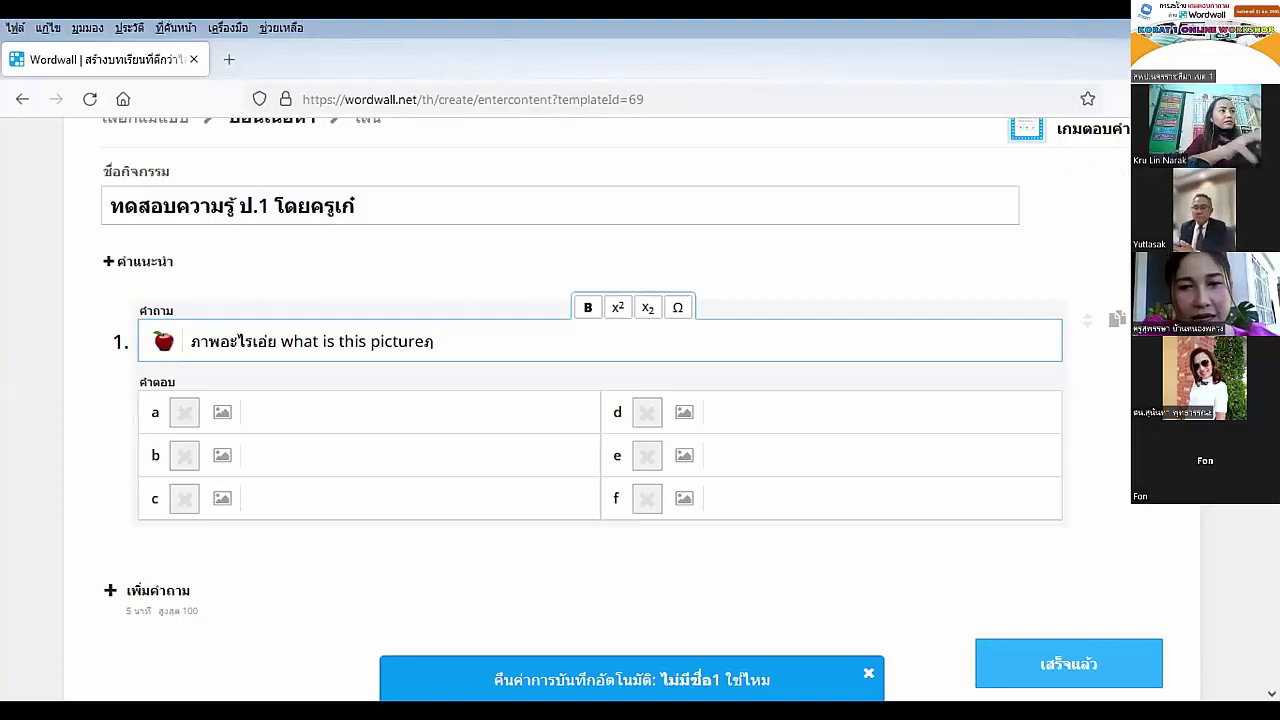
{"action": "key", "text": "BackSpace"}
{"action": "type", "text": "?"}
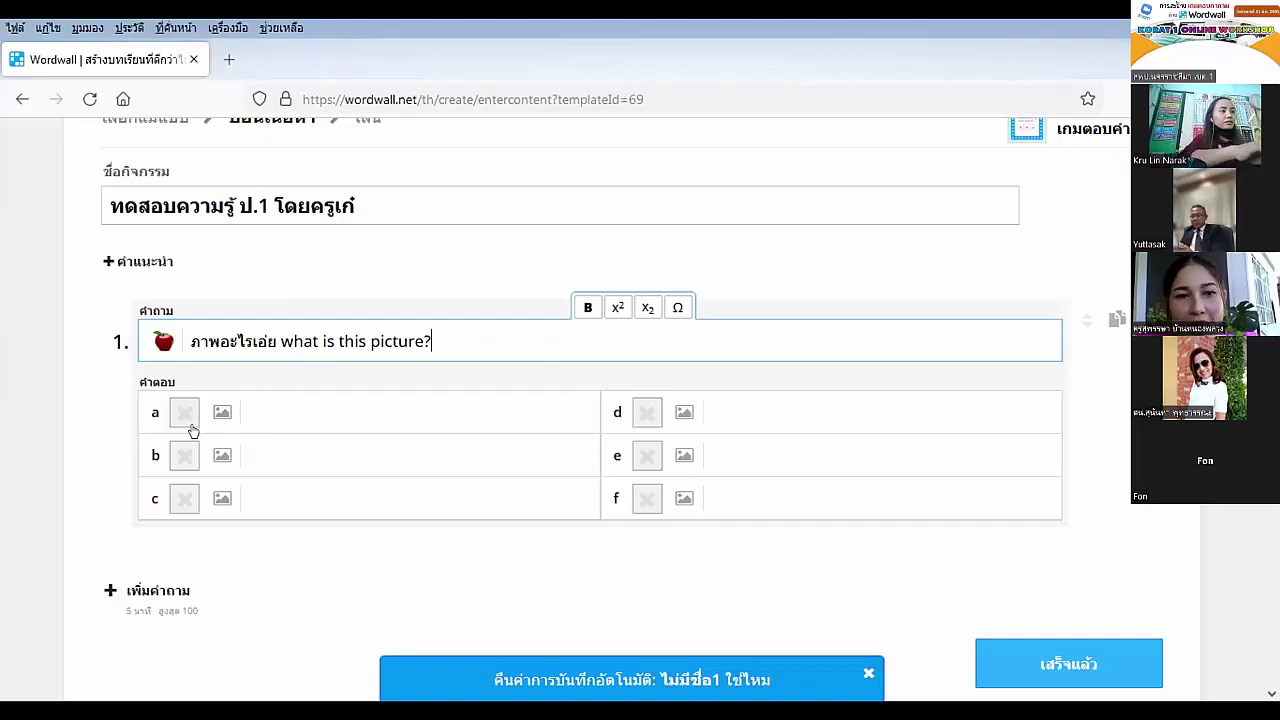
Enter "Apple" as answer a of question 1.
{"action": "left_click", "coordinate": [250, 410]}
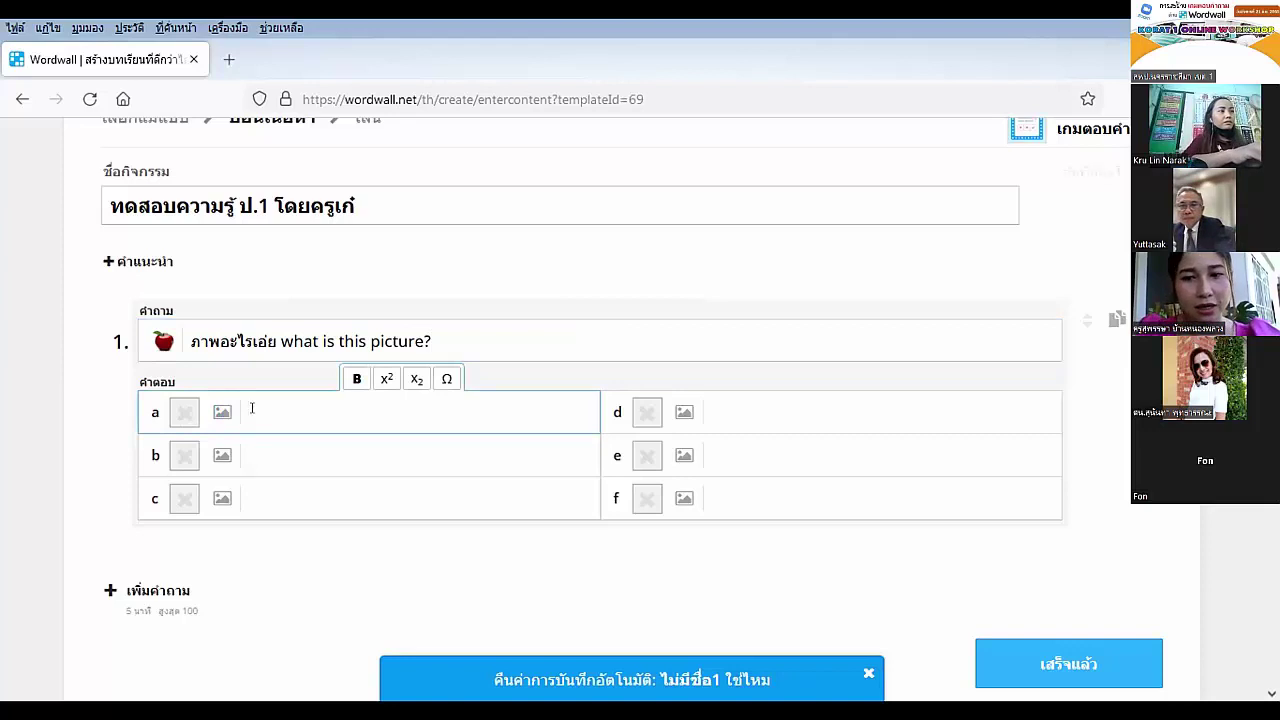
{"action": "type", "text": "a"}
{"action": "key", "text": "BackSpace"}
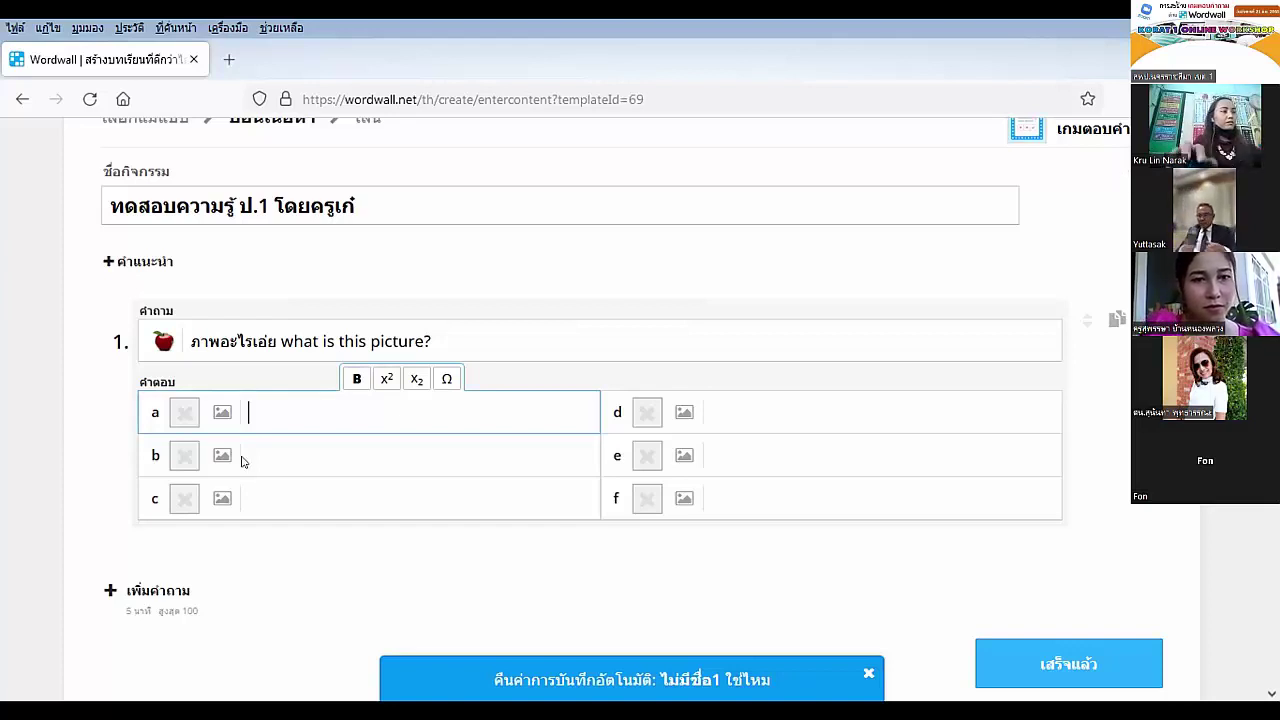
{"action": "type", "text": "APP"}
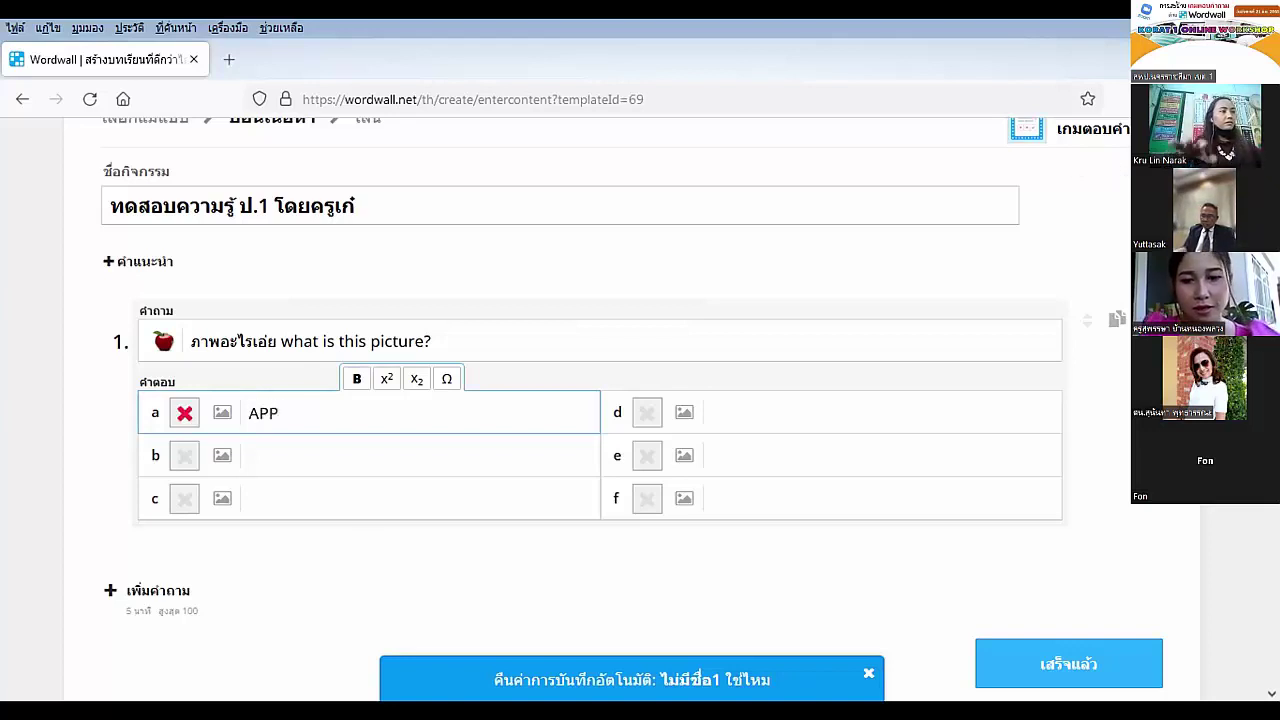
{"action": "key", "text": "BackSpace"}
{"action": "key", "text": "BackSpace"}
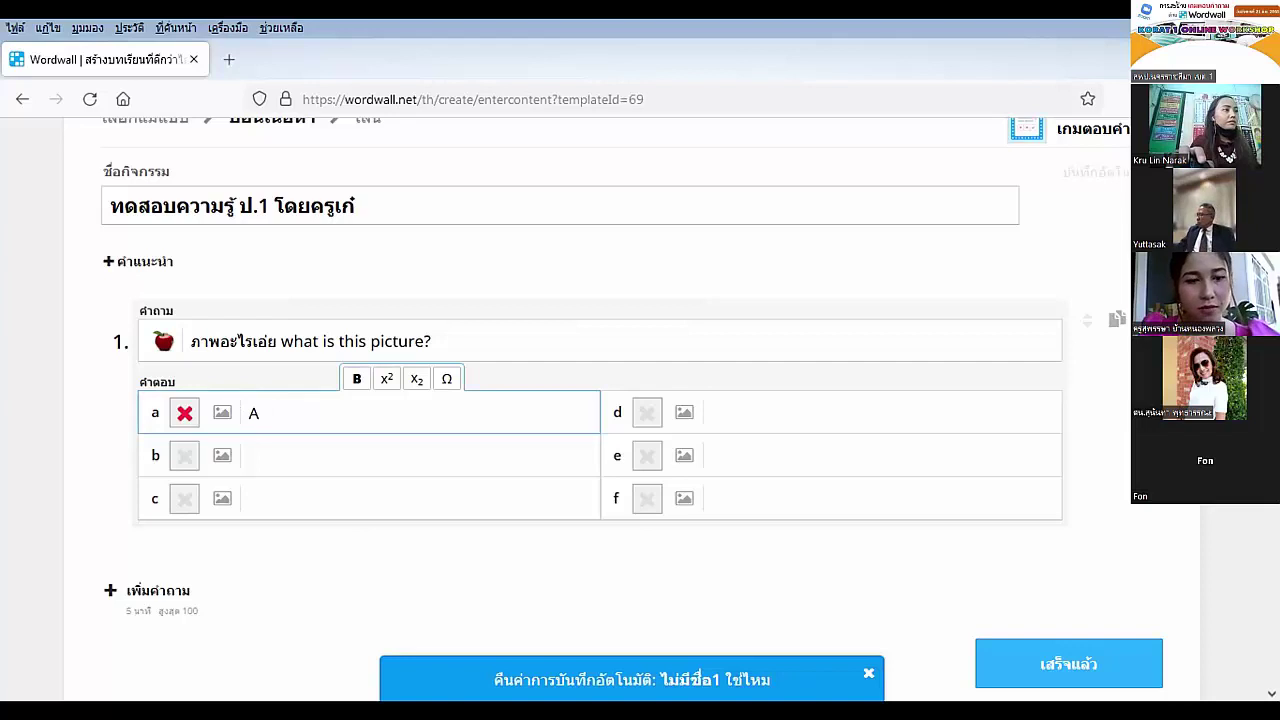
{"action": "type", "text": "pll"}
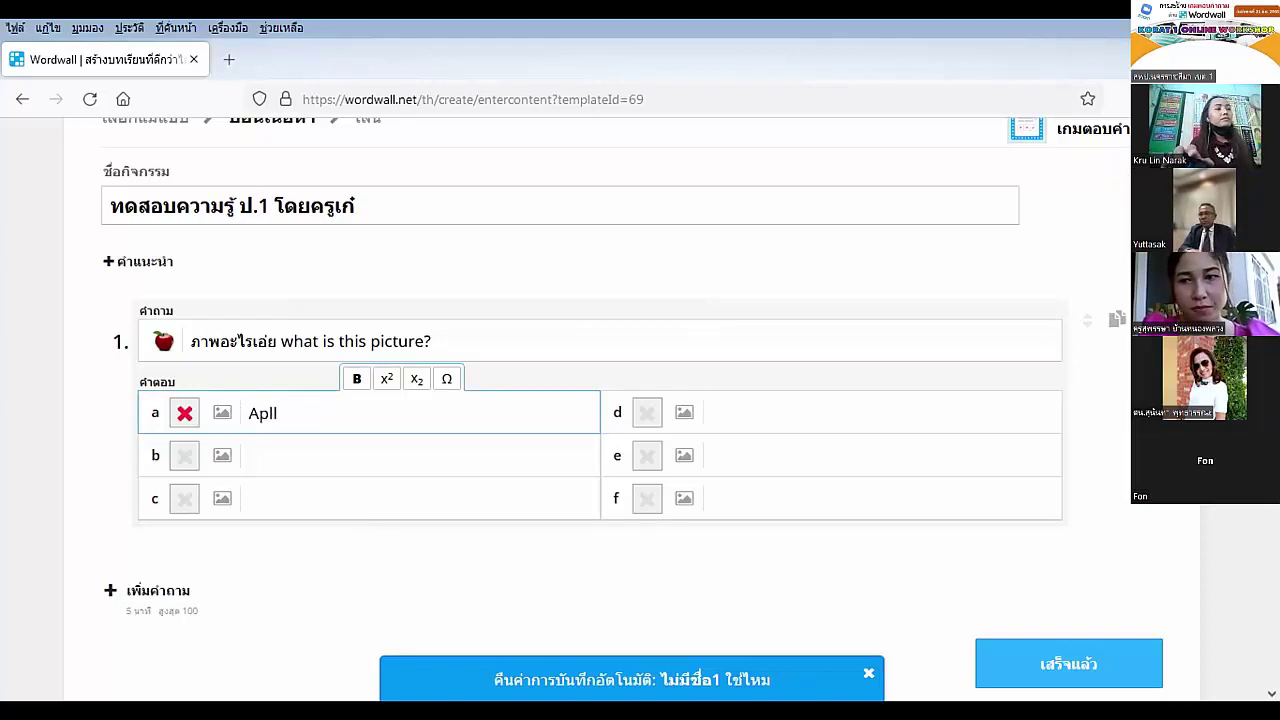
{"action": "key", "text": "BackSpace"}
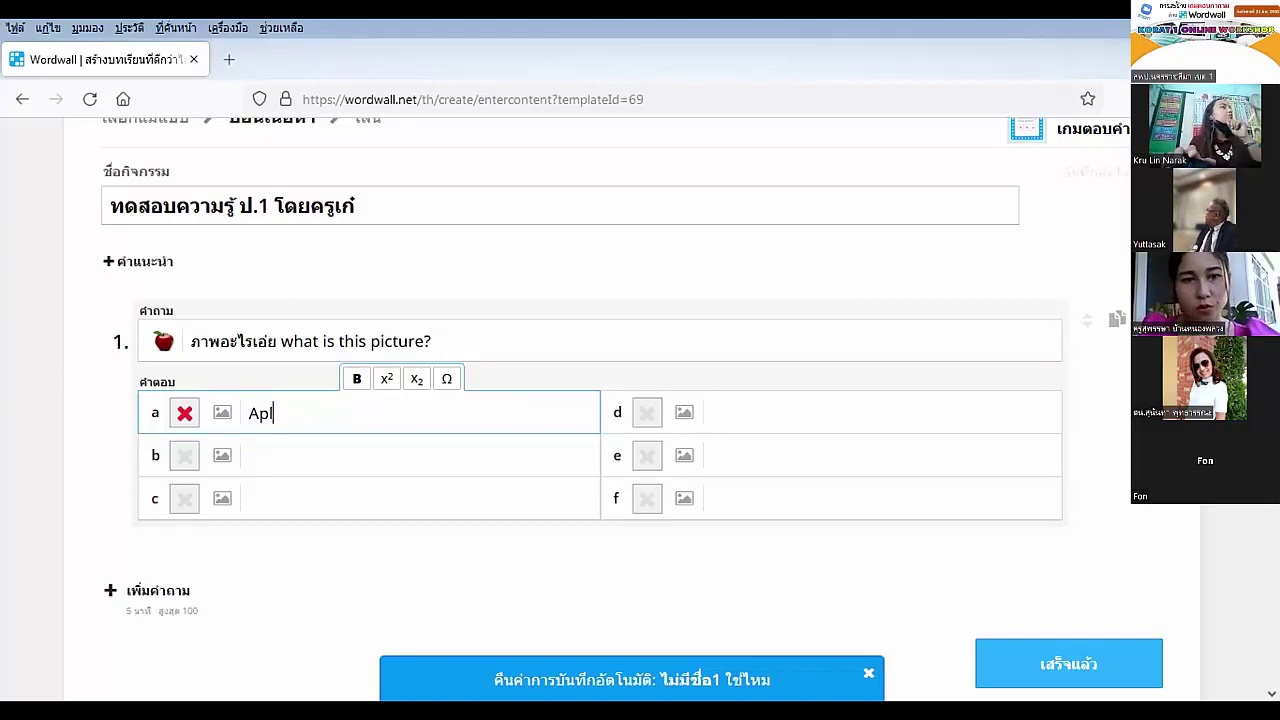
{"action": "type", "text": "ple"}
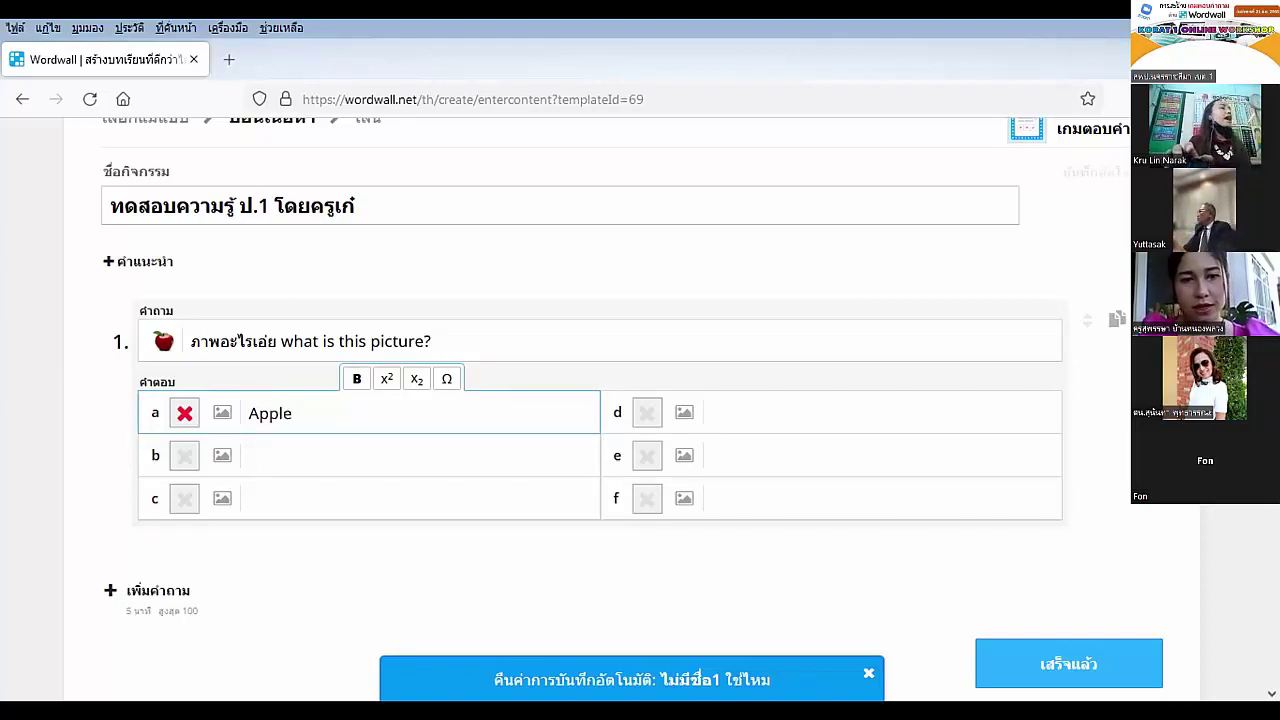
Enter "Banana" as answer b and "Orange" as answer c of question 1, and mark Apple as the correct answer.
{"action": "left_click", "coordinate": [270, 453]}
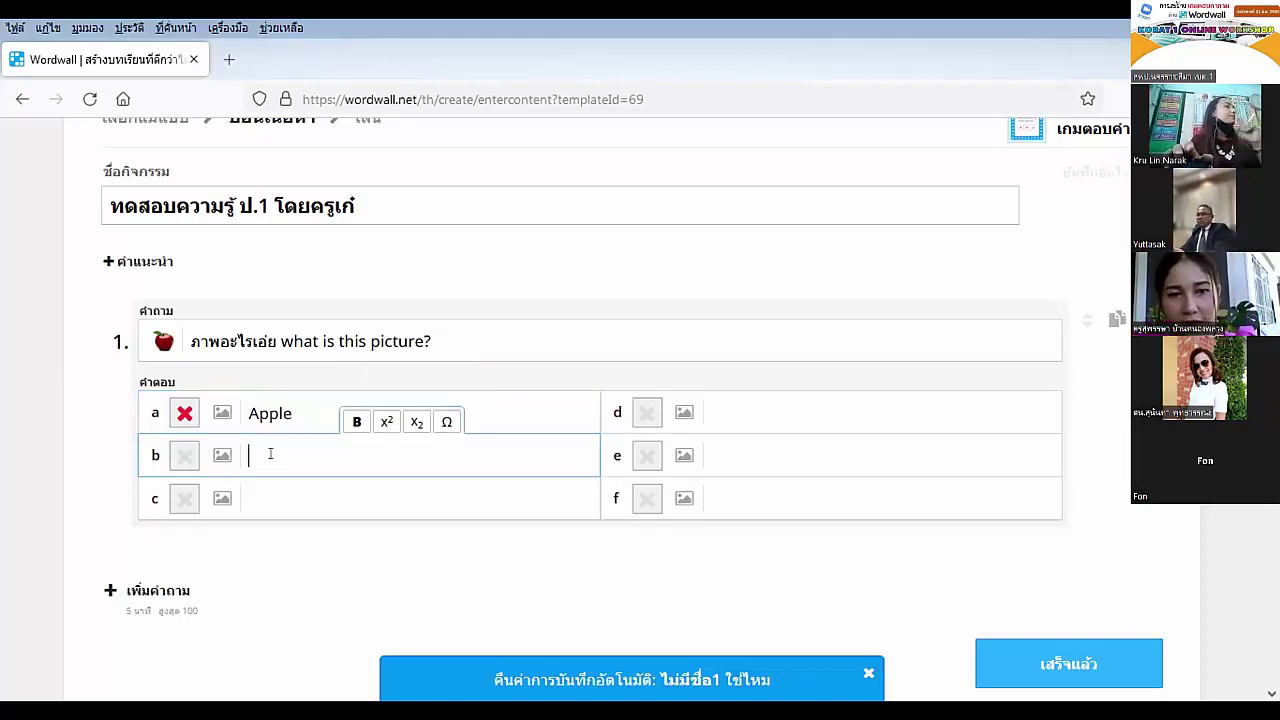
{"action": "type", "text": "B"}
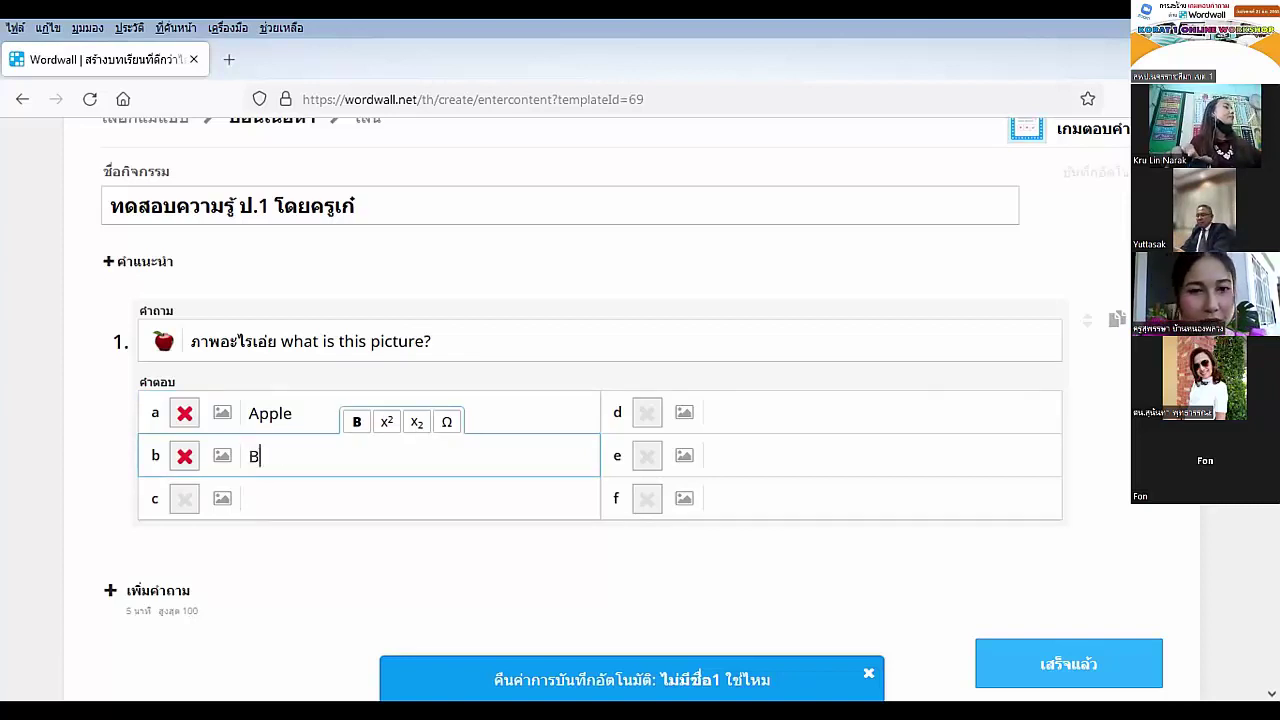
{"action": "type", "text": "anana"}
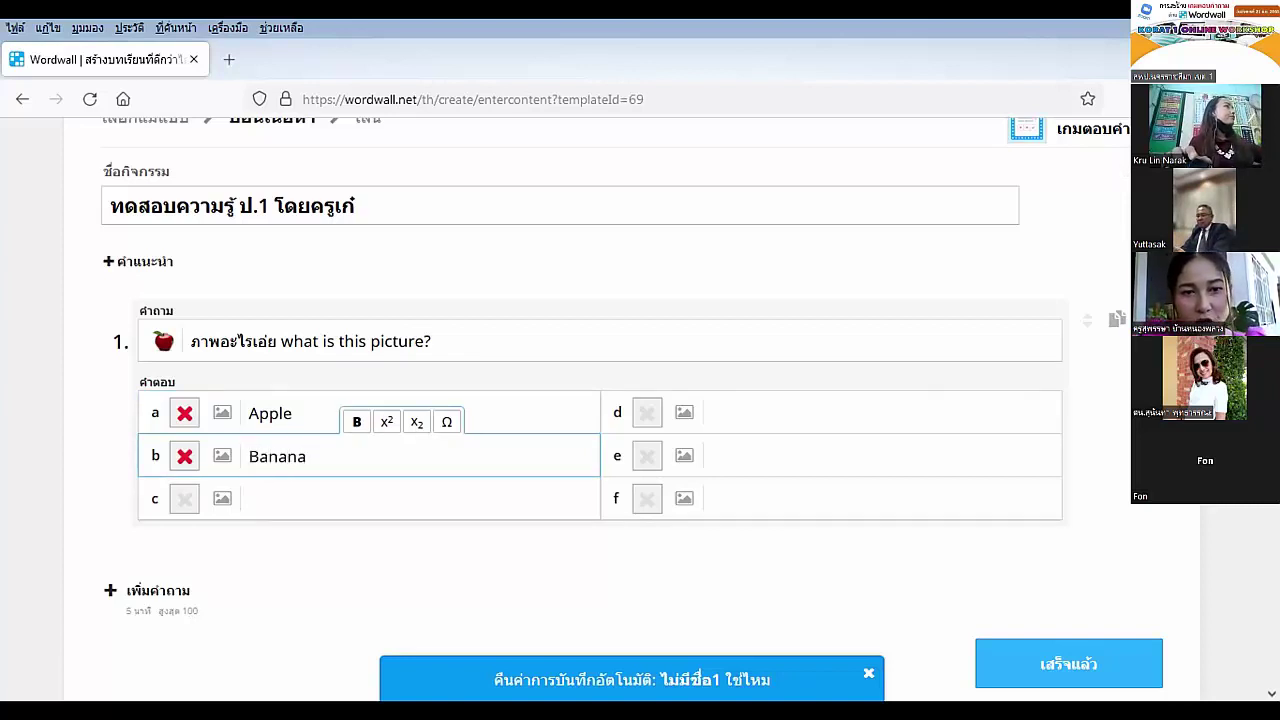
{"action": "left_click", "coordinate": [328, 500]}
{"action": "type", "text": "Orange"}
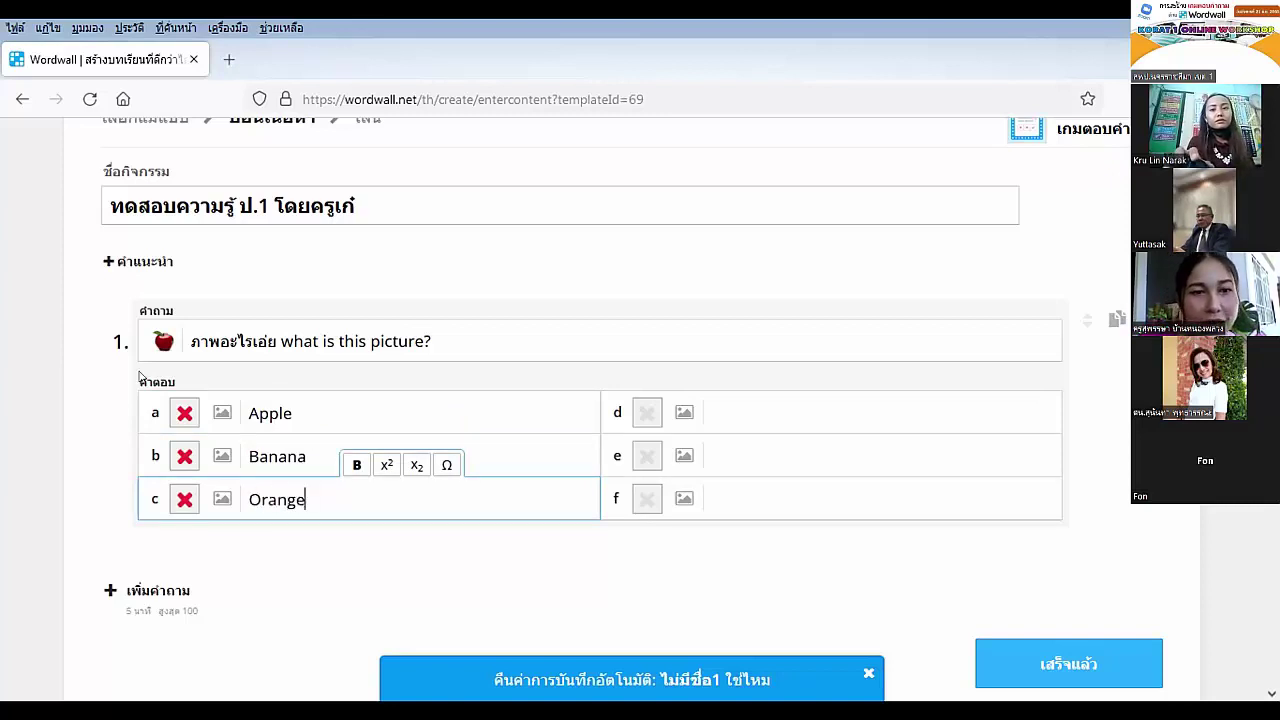
{"action": "left_click", "coordinate": [184, 416]}
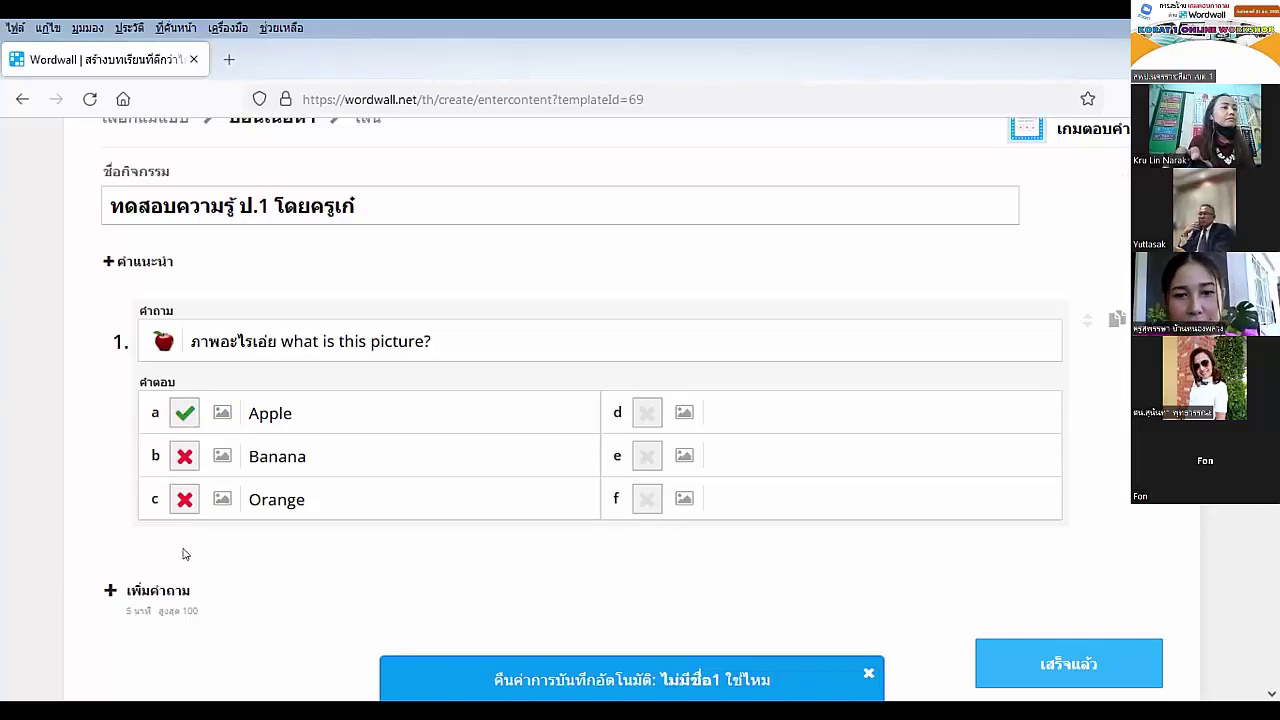
Add question 2 with the text "ภาพไหนตรงกับคำ "Cat" ในภาษาอังกฤษ which one is Cat?".
{"action": "scroll", "coordinate": [183, 554], "scroll_direction": "down", "scroll_amount": 2}
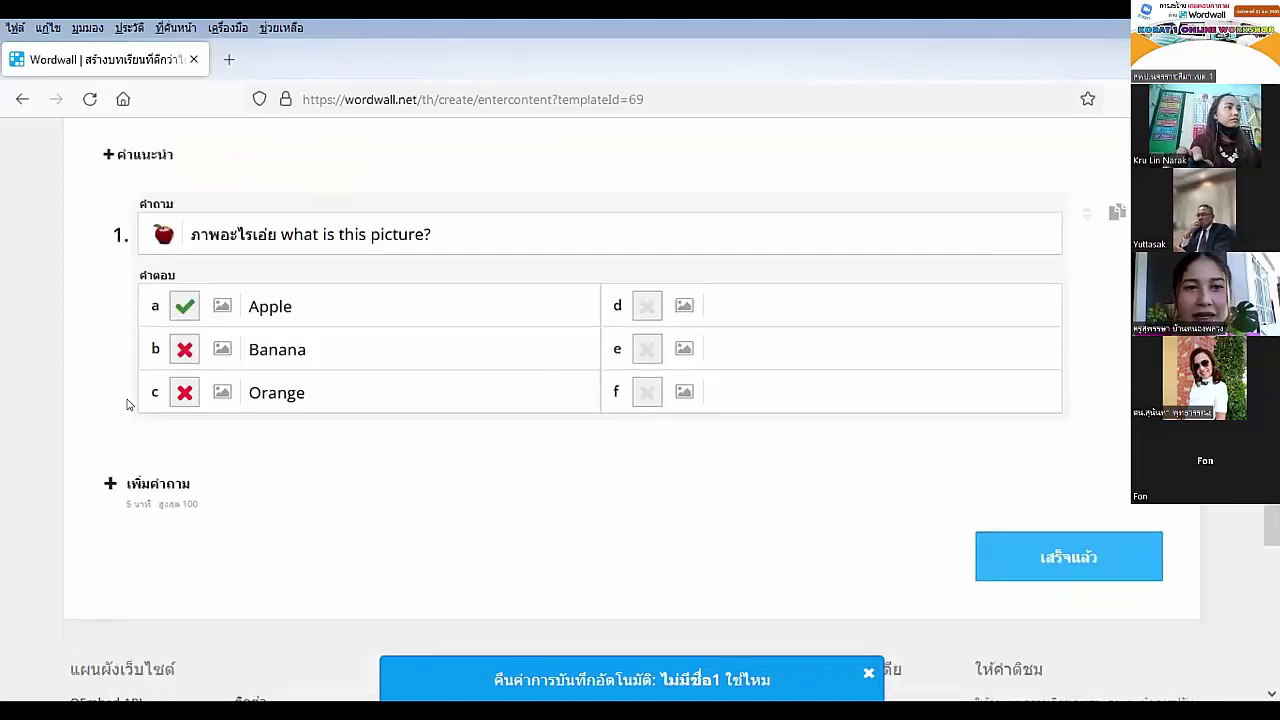
{"action": "left_click", "coordinate": [110, 486]}
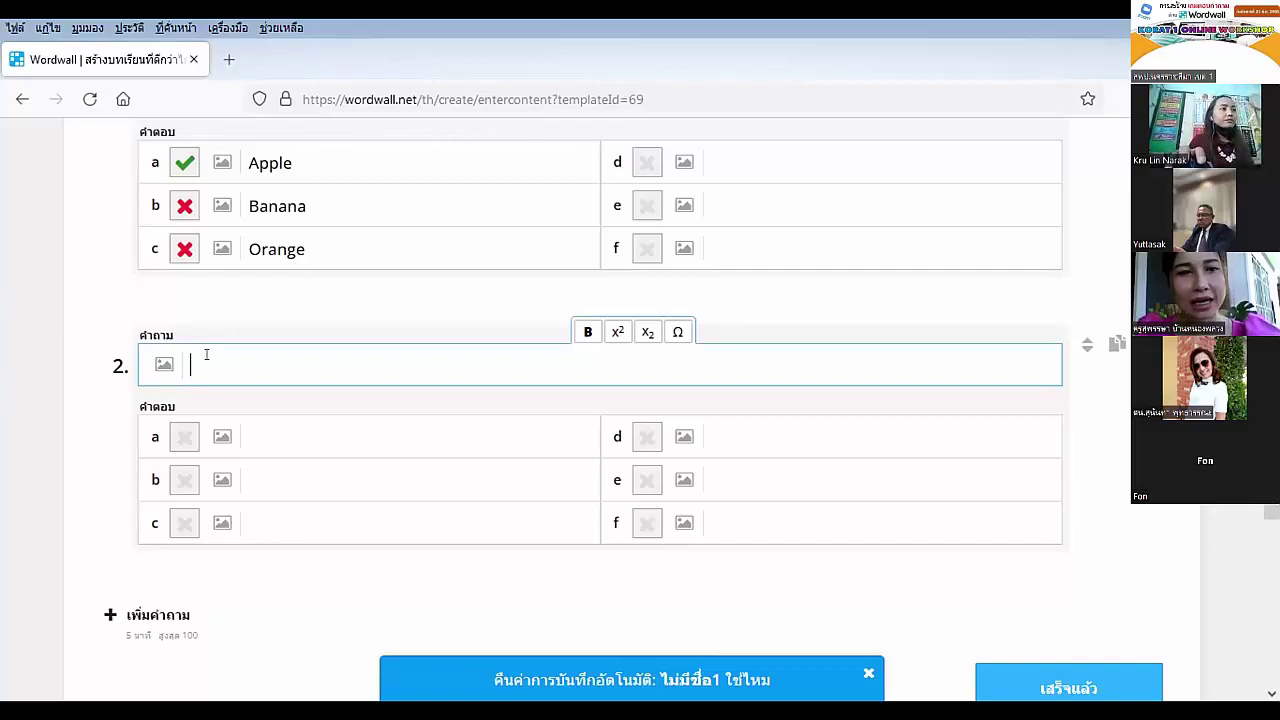
{"action": "type", "text": "ภาพไหนตรงกับคำ"}
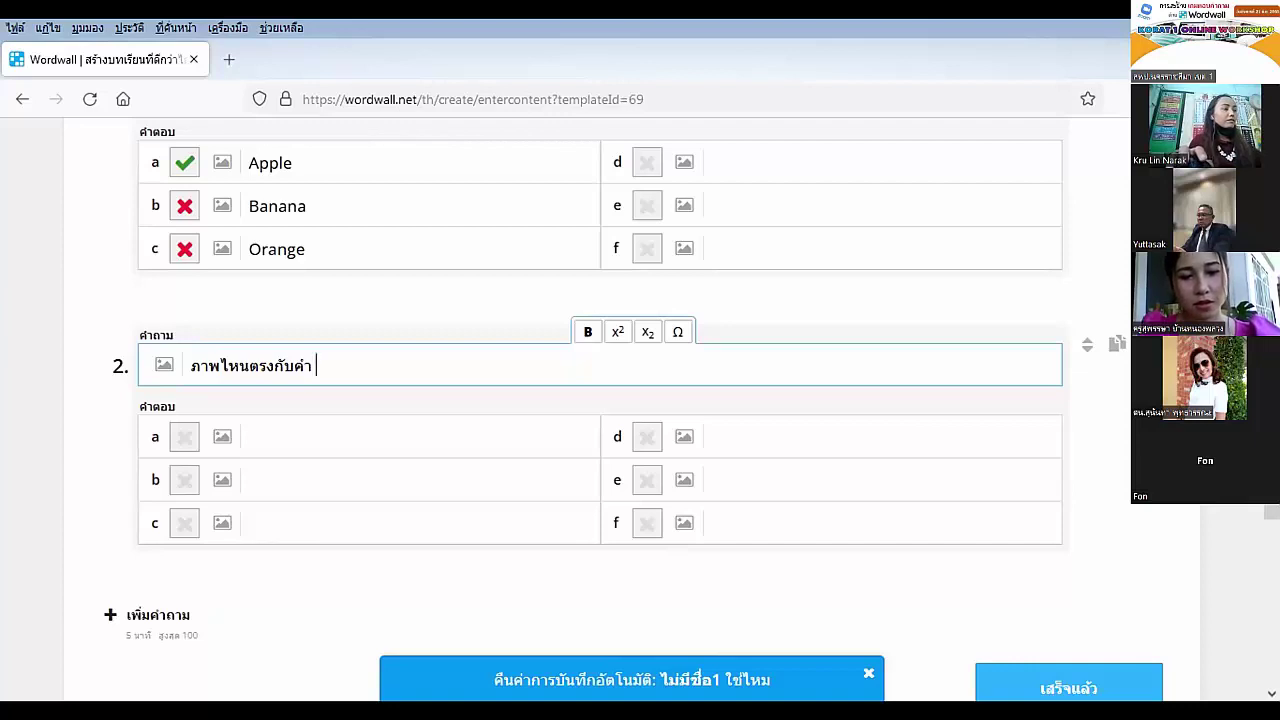
{"action": "type", "text": " W"}
{"action": "key", "text": "BackSpace"}
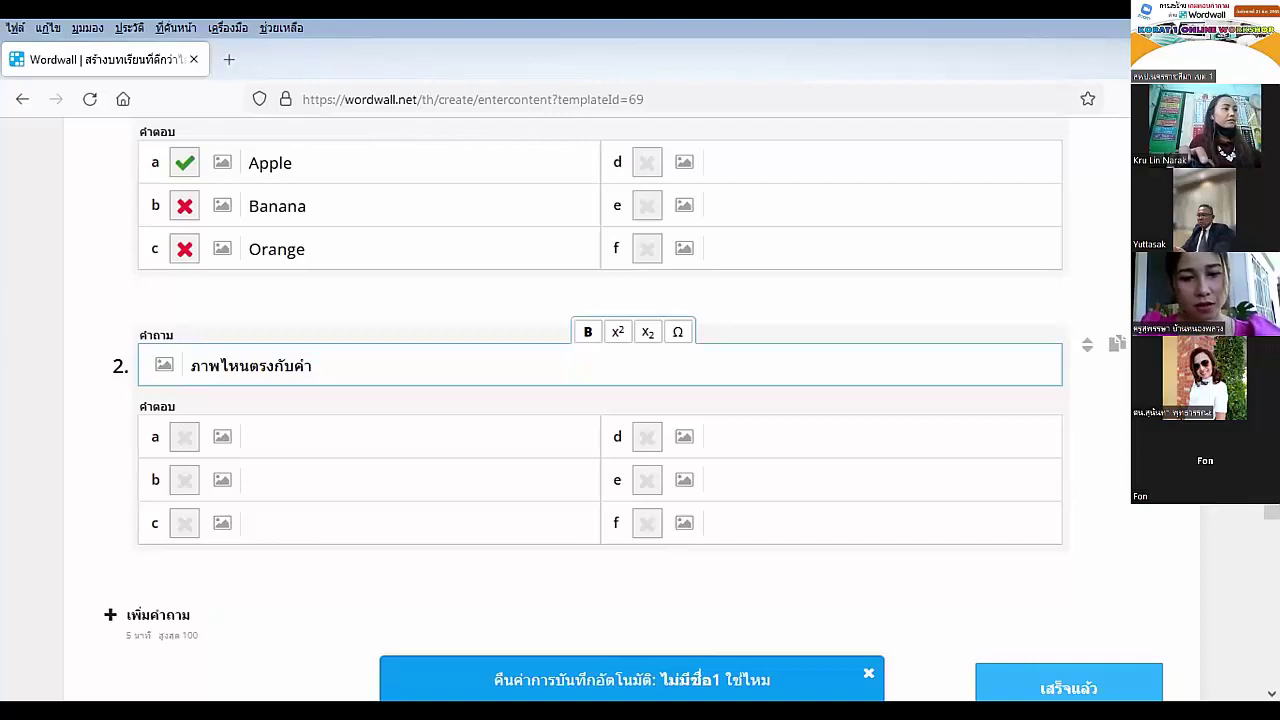
{"action": "type", "text": "\"C"}
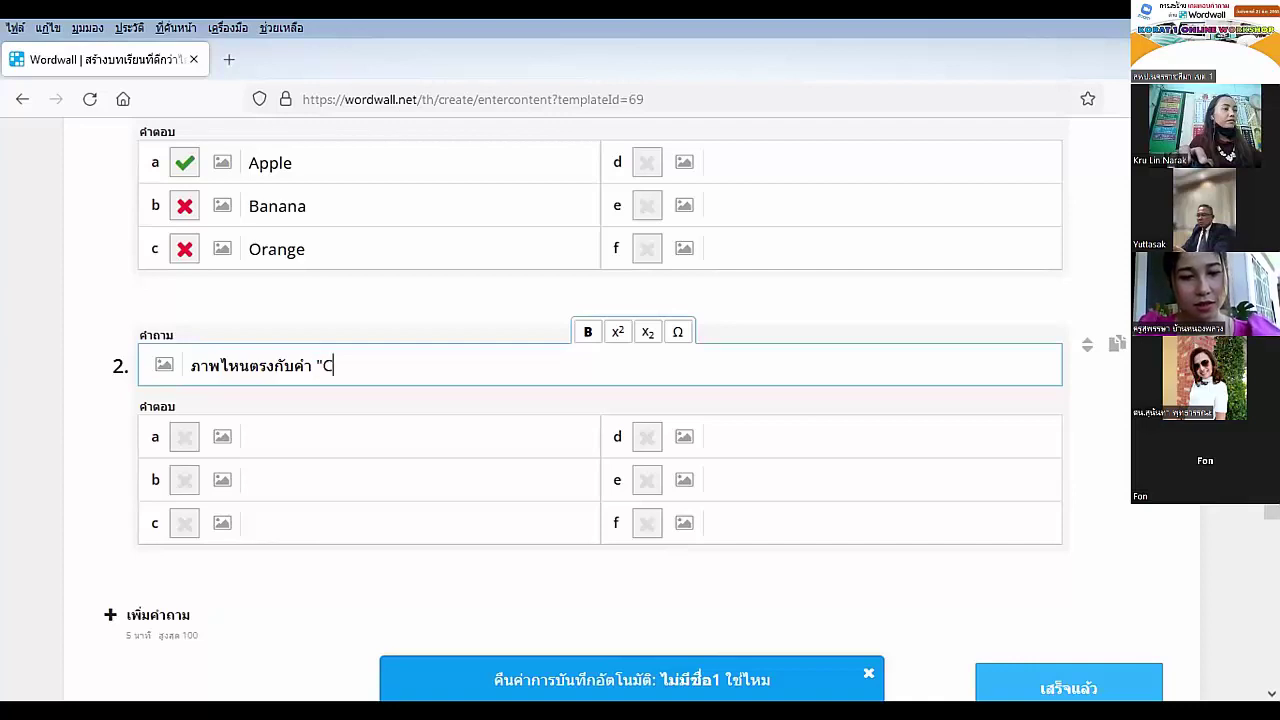
{"action": "type", "text": "at"}
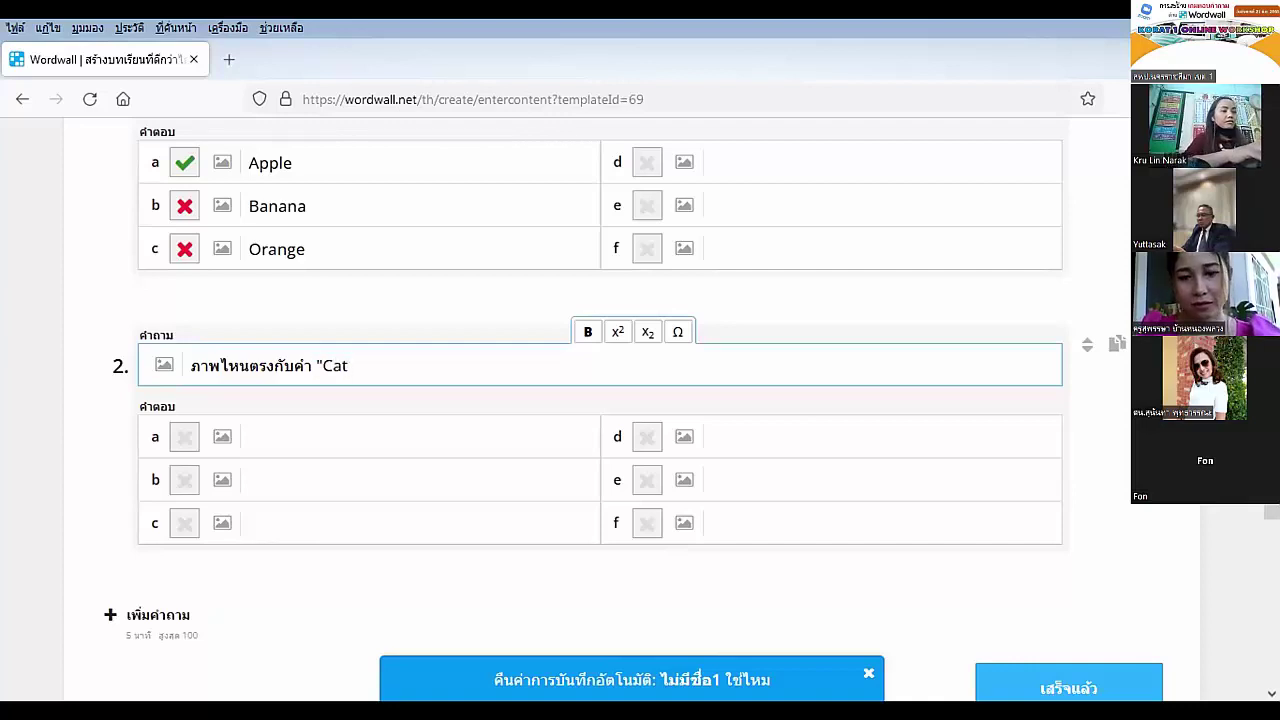
{"action": "type", "text": "\" ในภาษาอังก"}
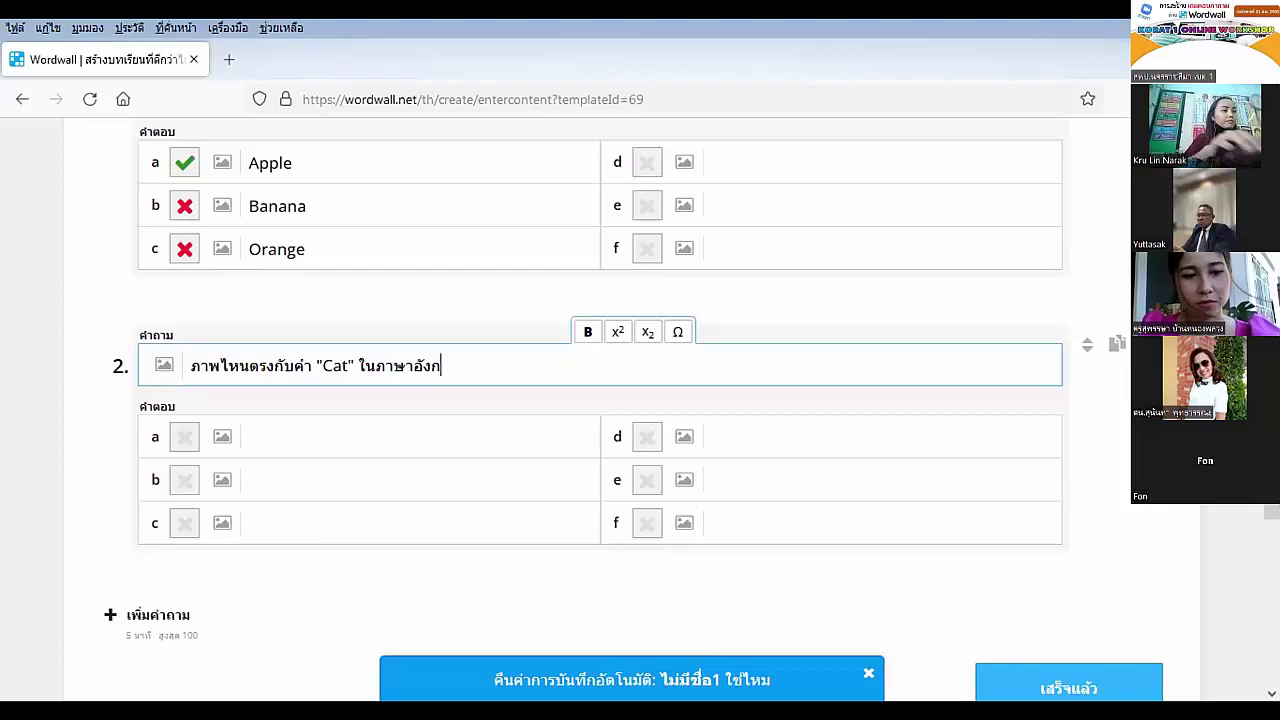
{"action": "type", "text": "ฤ"}
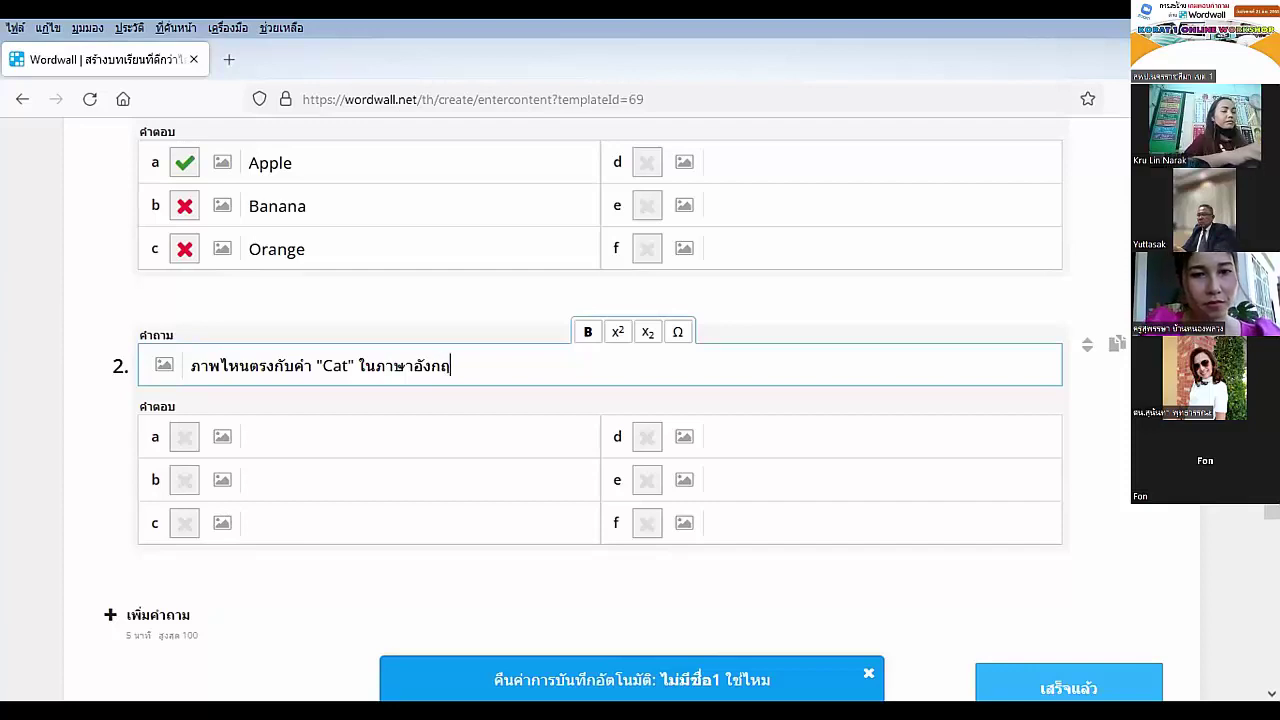
{"action": "type", "text": "ษ"}
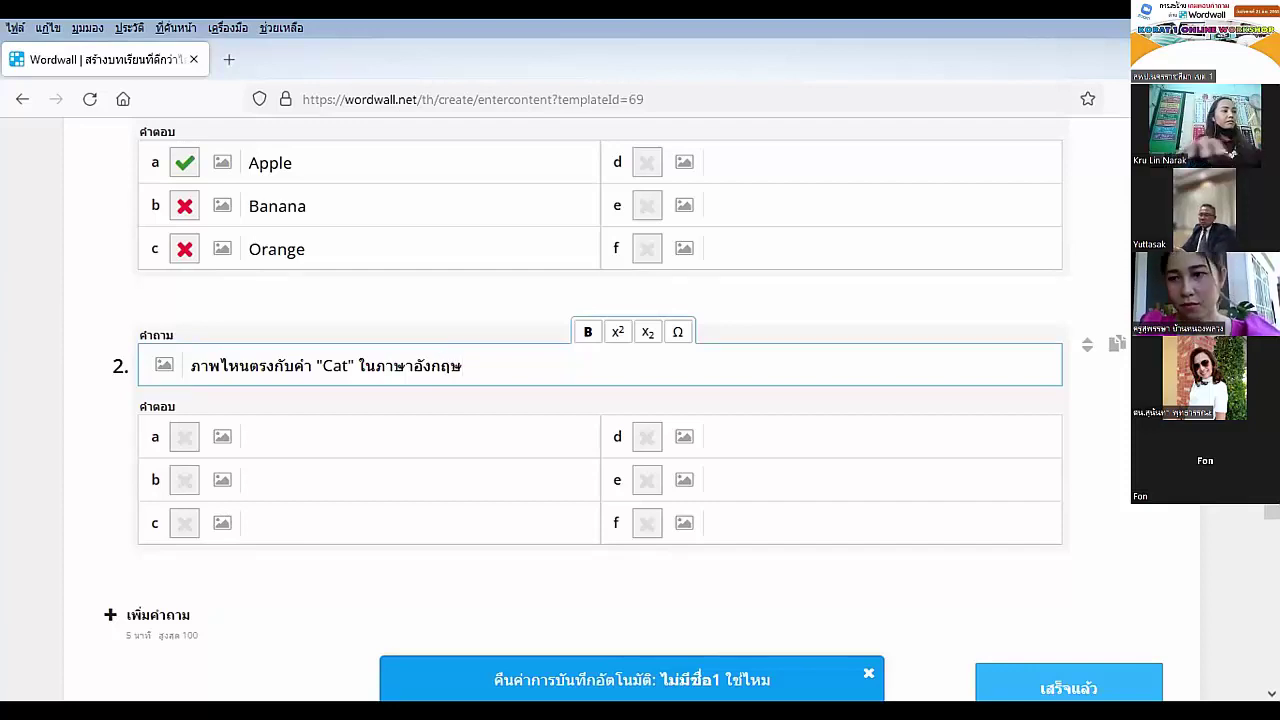
{"action": "type", "text": " which one is Cat?"}
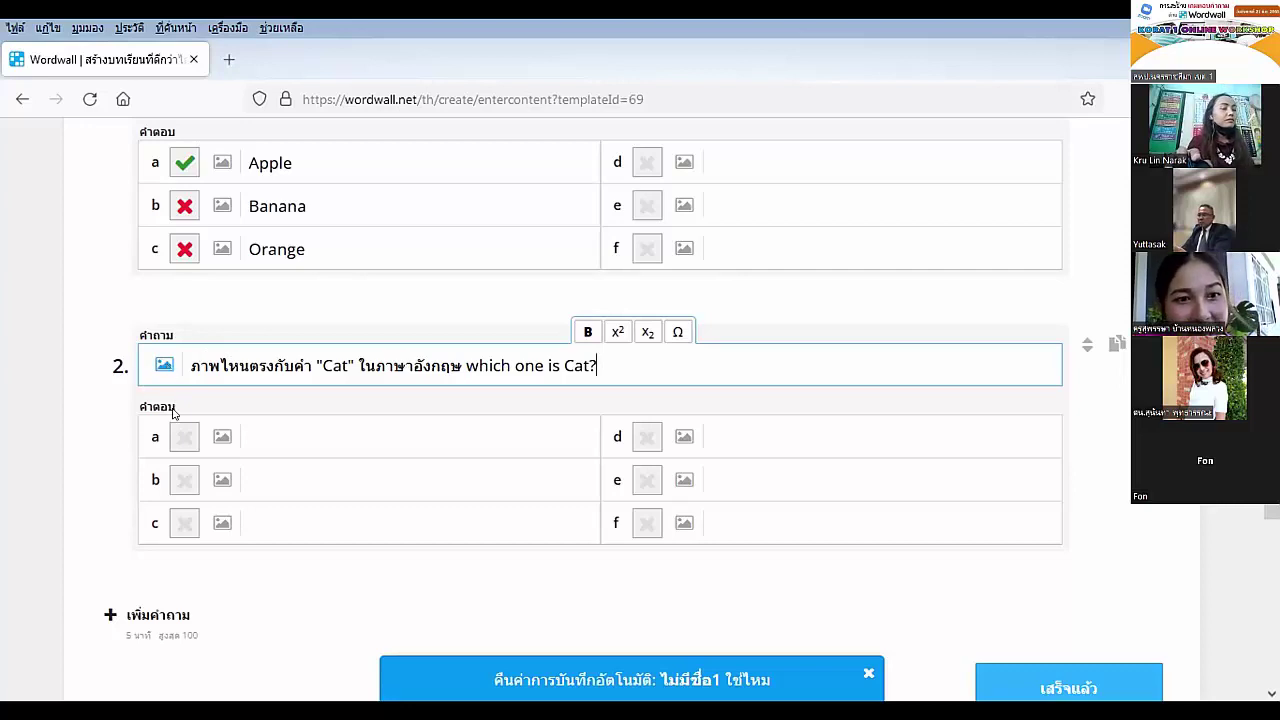
Search the images for "หมา" and add the sitting beagle puppy (296 × 294) as answer a of question 2.
{"action": "scroll", "coordinate": [183, 457], "scroll_direction": "down", "scroll_amount": 1}
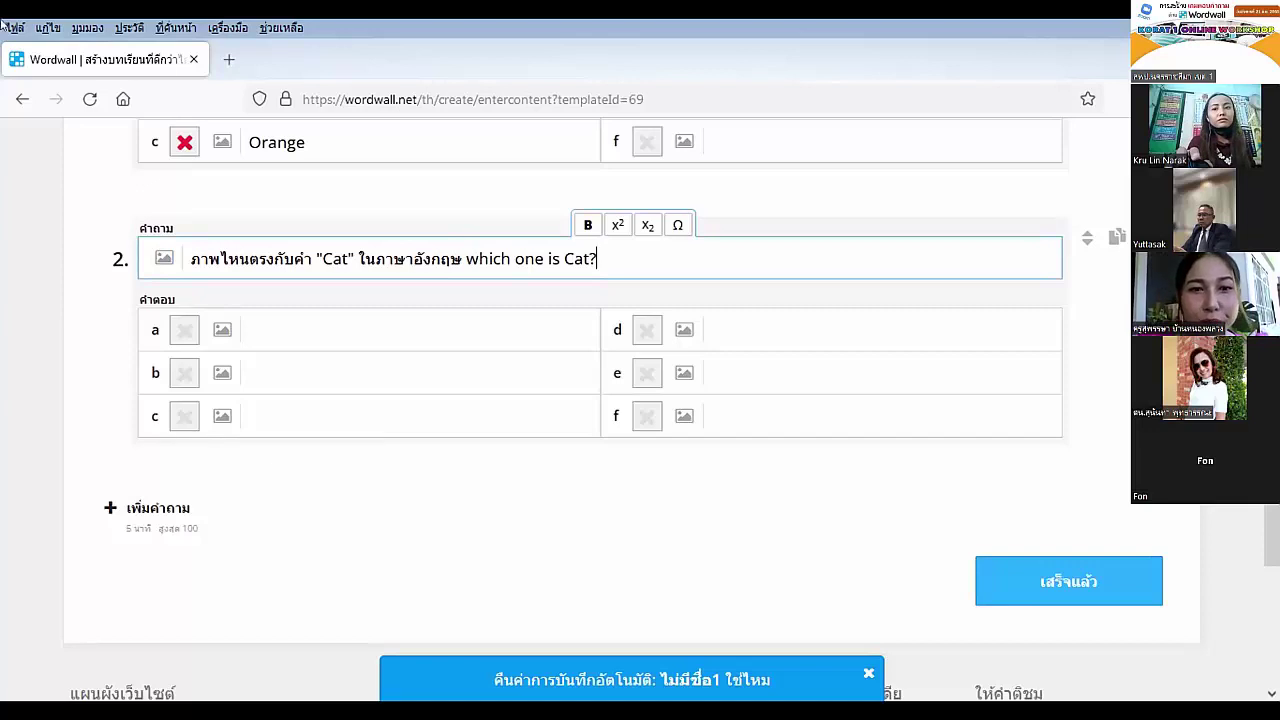
{"action": "left_click", "coordinate": [221, 339]}
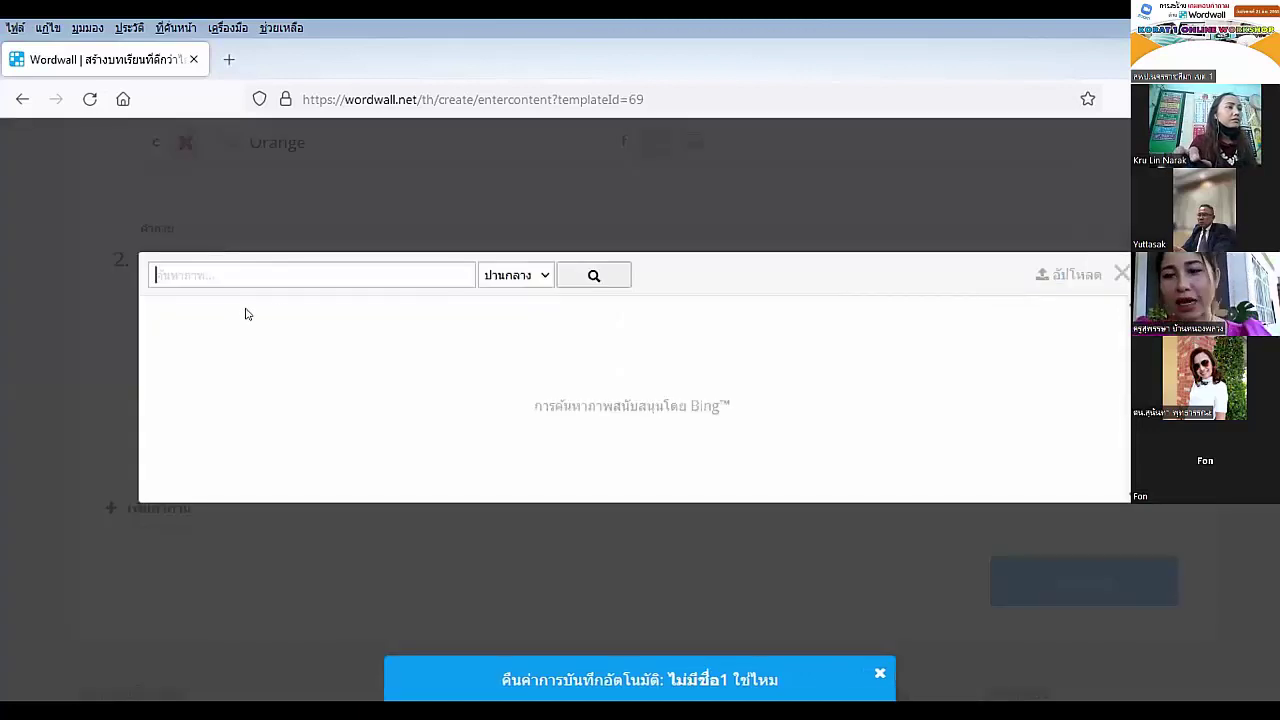
{"action": "left_click", "coordinate": [280, 274]}
{"action": "type", "text": "หมา"}
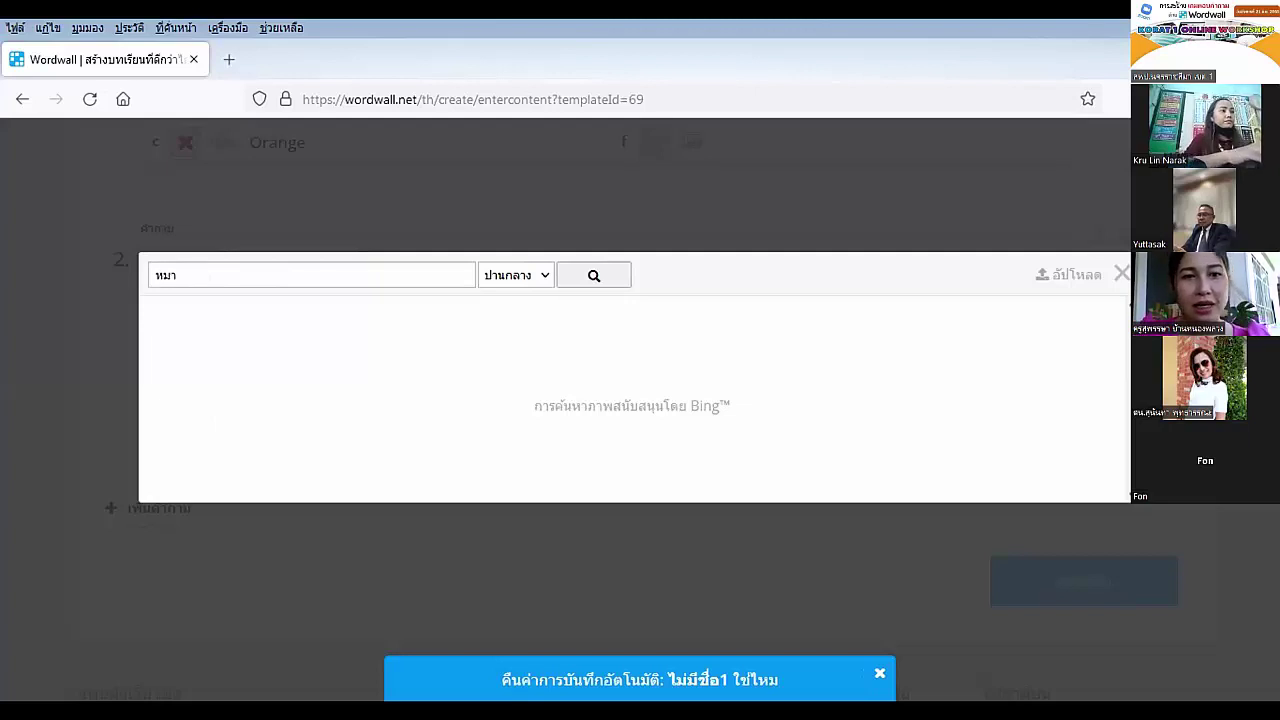
{"action": "left_click", "coordinate": [596, 280]}
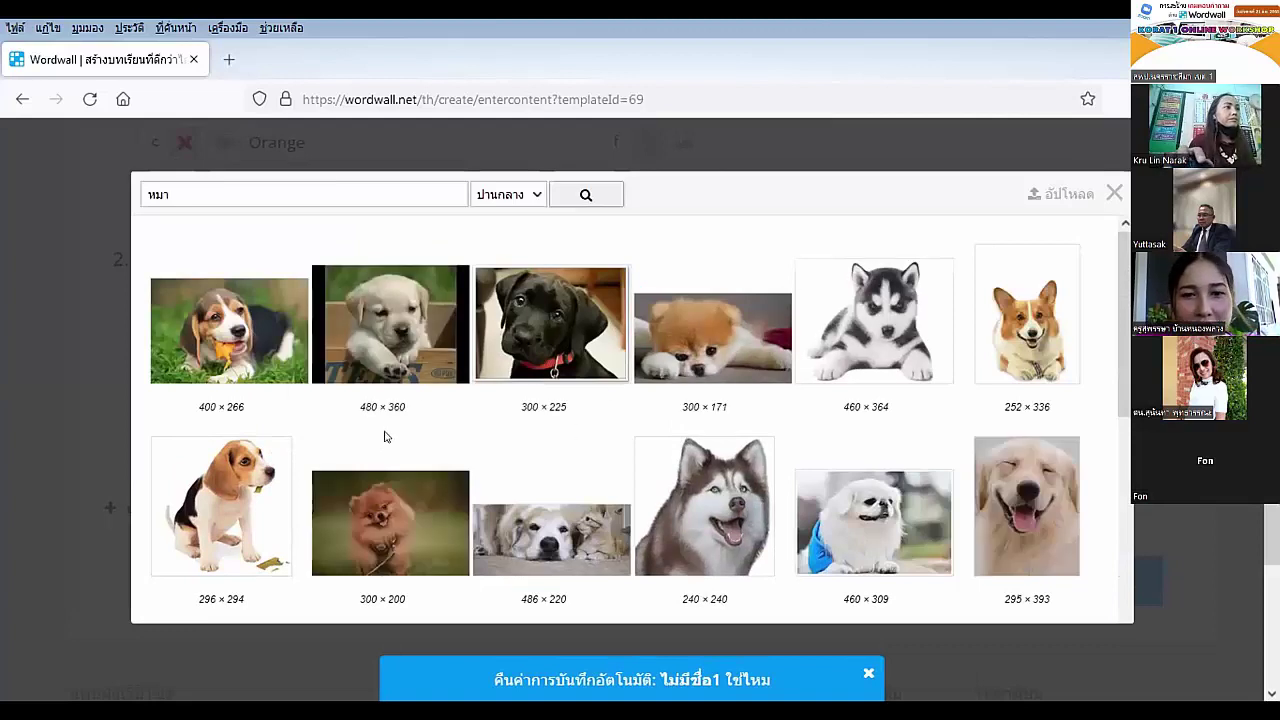
{"action": "left_click", "coordinate": [221, 505]}
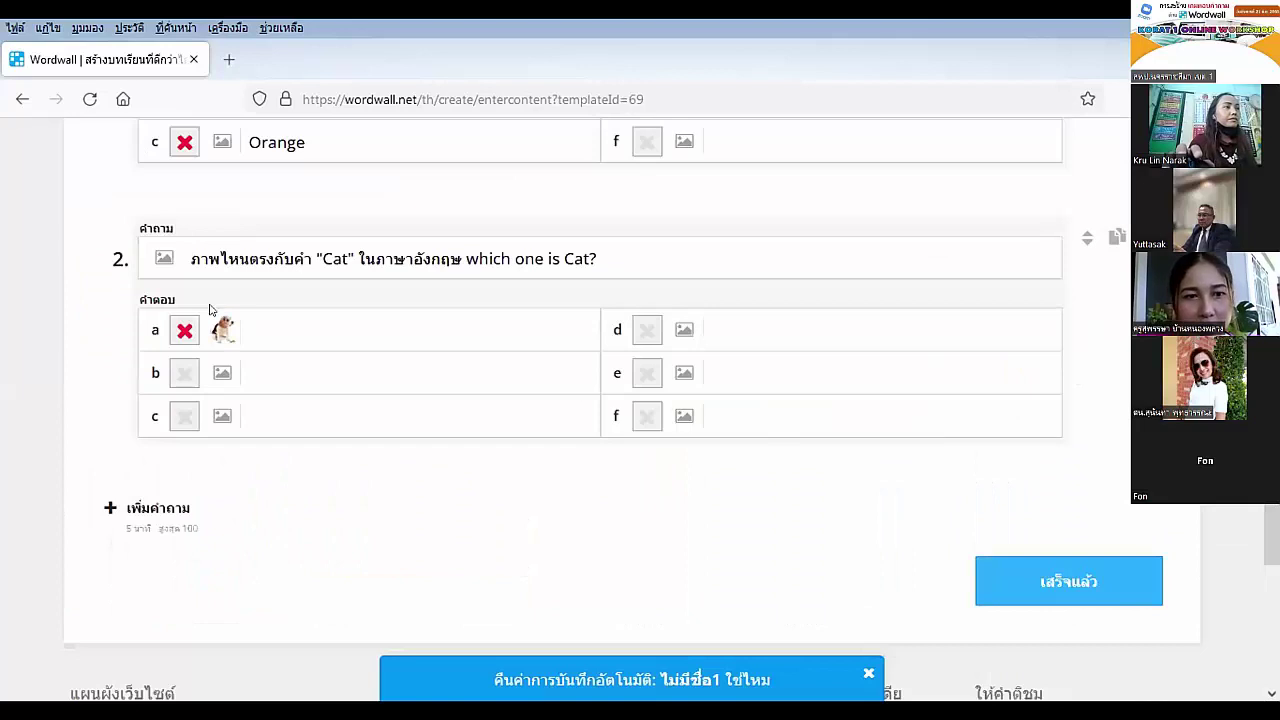
Search the images for "แมว" and add the white cat on grass (400 × 339) as answer b of question 2.
{"action": "left_click", "coordinate": [221, 374]}
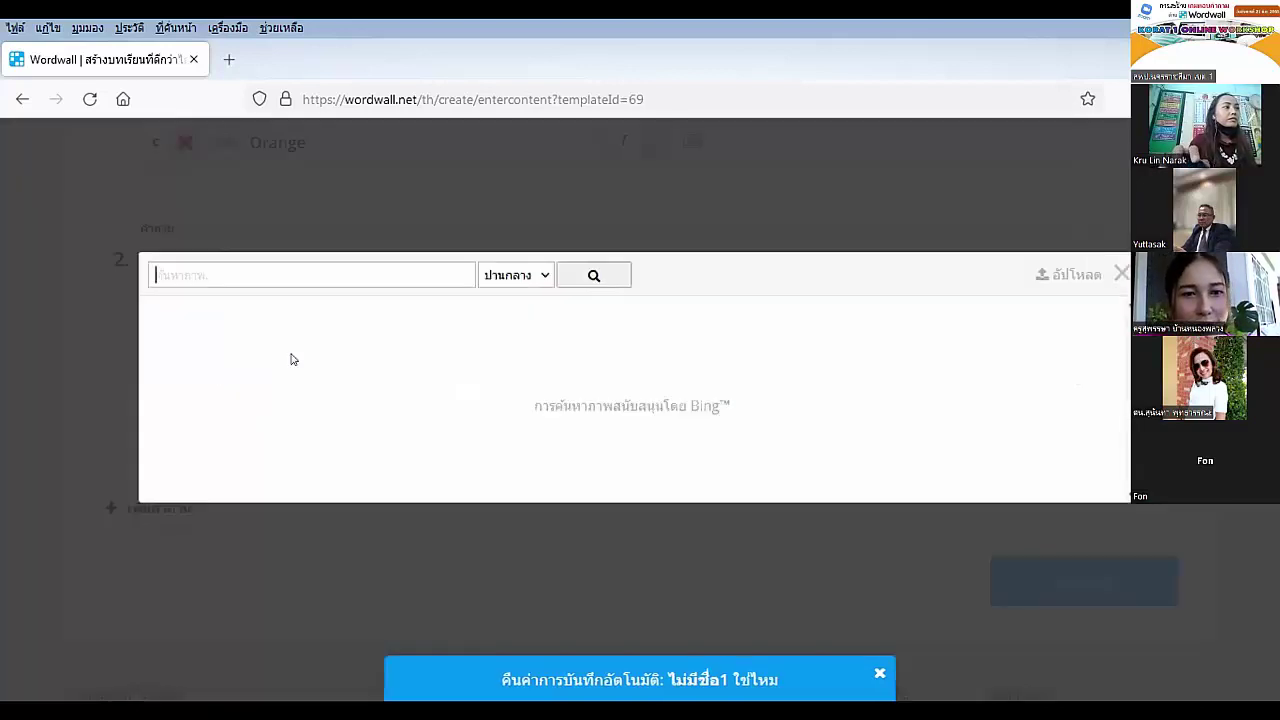
{"action": "left_click", "coordinate": [305, 270]}
{"action": "type", "text": "แมว"}
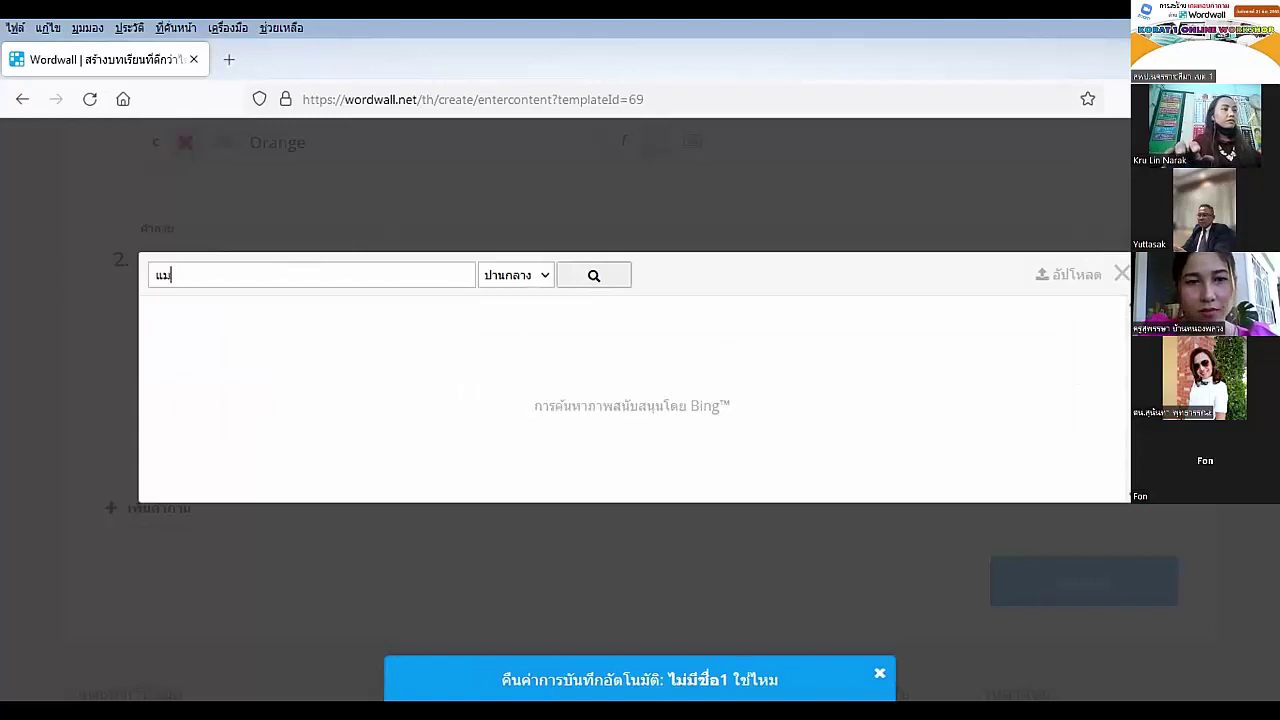
{"action": "left_click", "coordinate": [605, 282]}
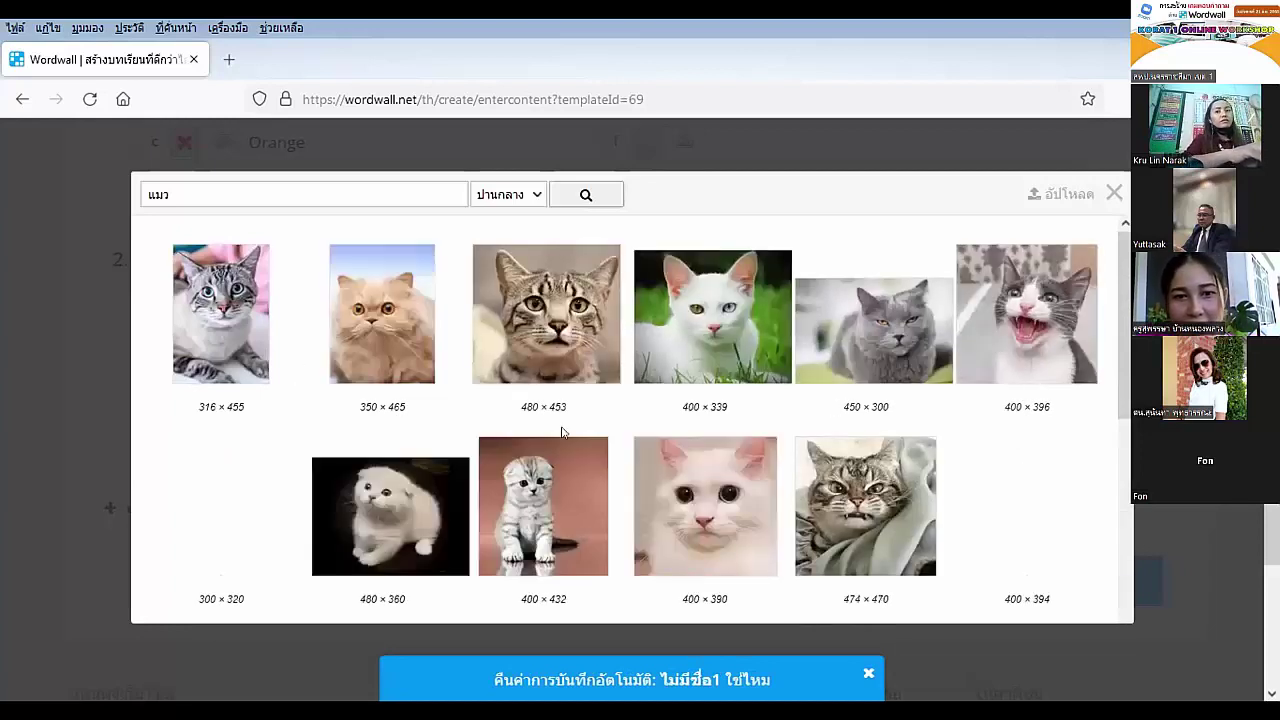
{"action": "left_click", "coordinate": [542, 356]}
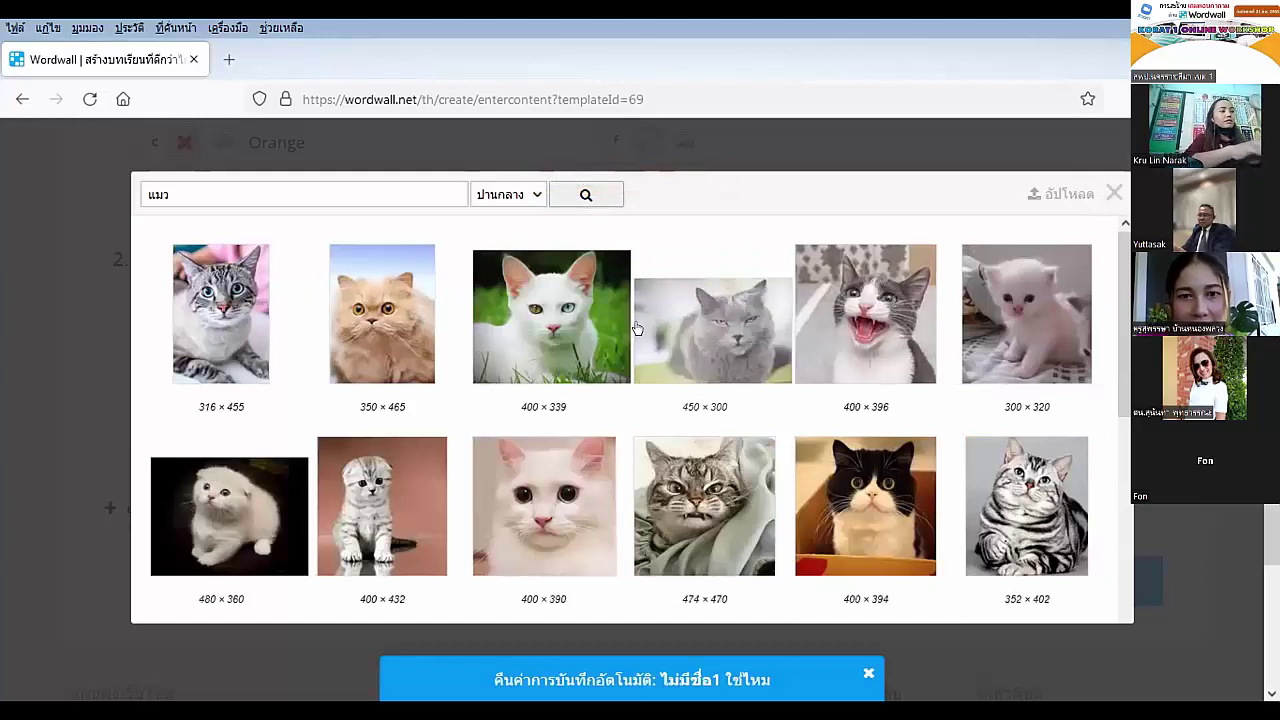
{"action": "left_click", "coordinate": [592, 328]}
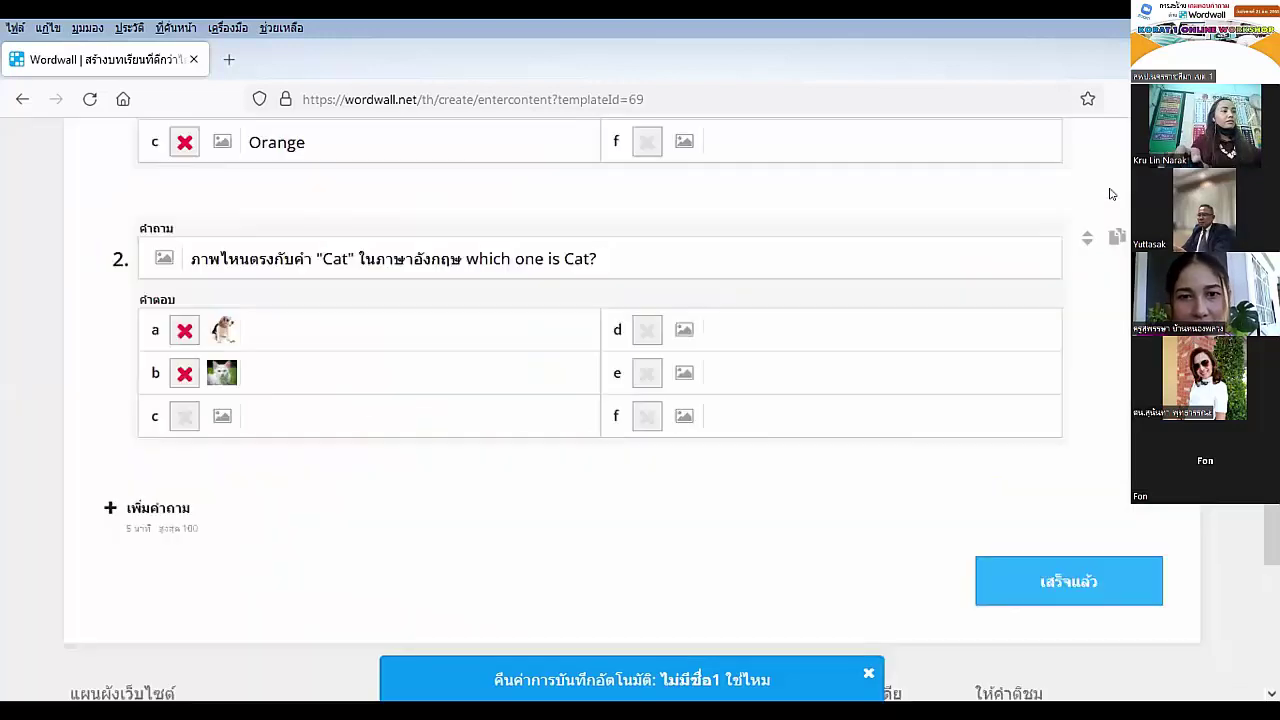
Add the red parrot (330 × 449) from an image search for "นก" as answer c of question 2, and mark the cat as the correct answer.
{"action": "left_click", "coordinate": [222, 417]}
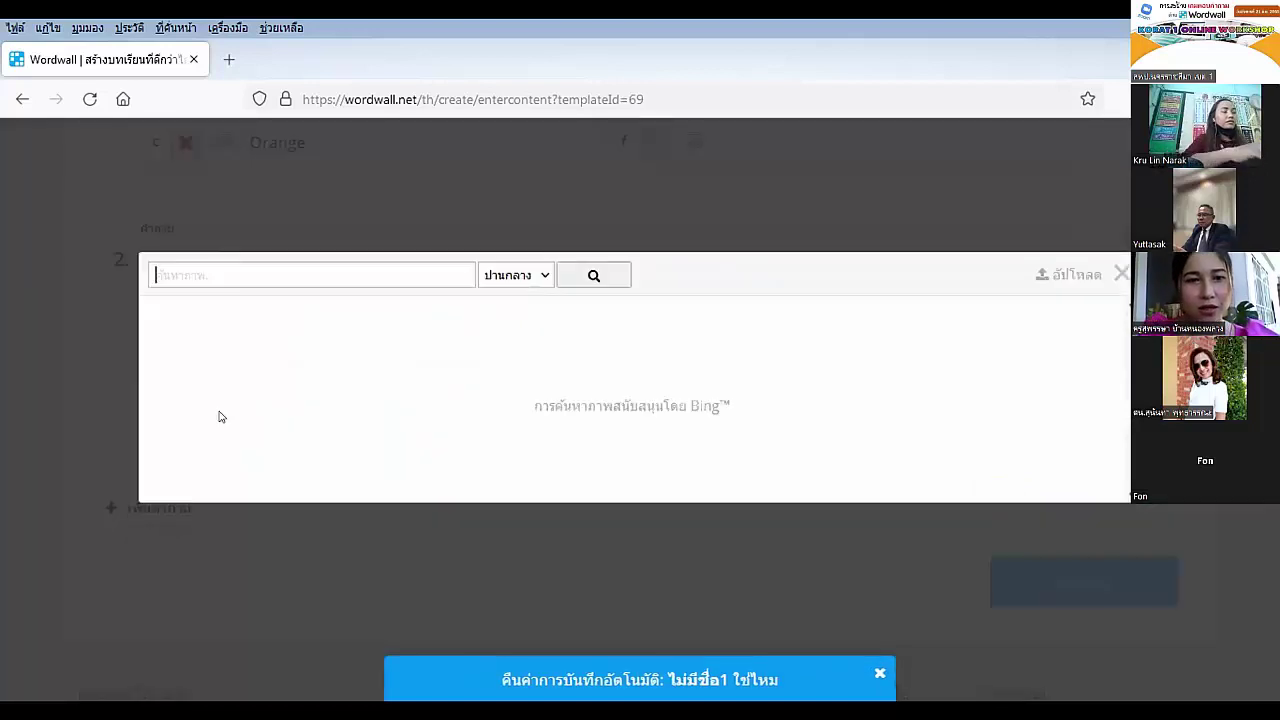
{"action": "type", "text": "นก"}
{"action": "left_click", "coordinate": [600, 285]}
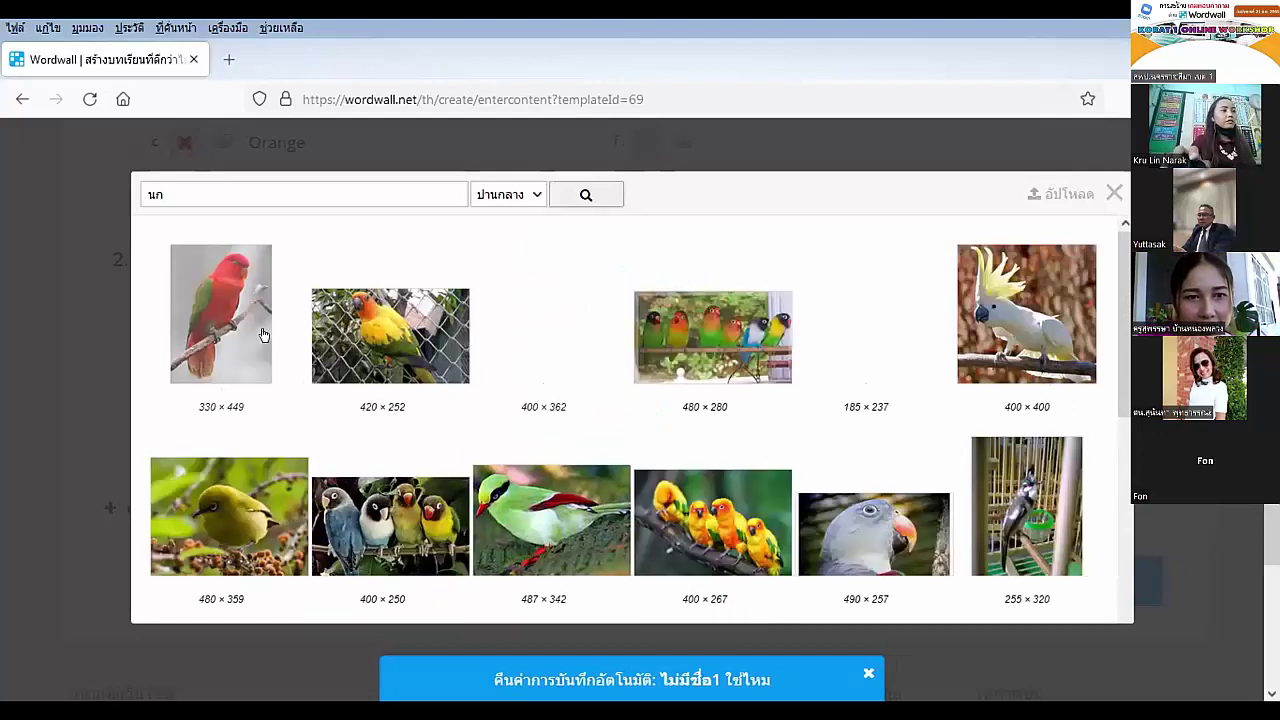
{"action": "left_click", "coordinate": [250, 334]}
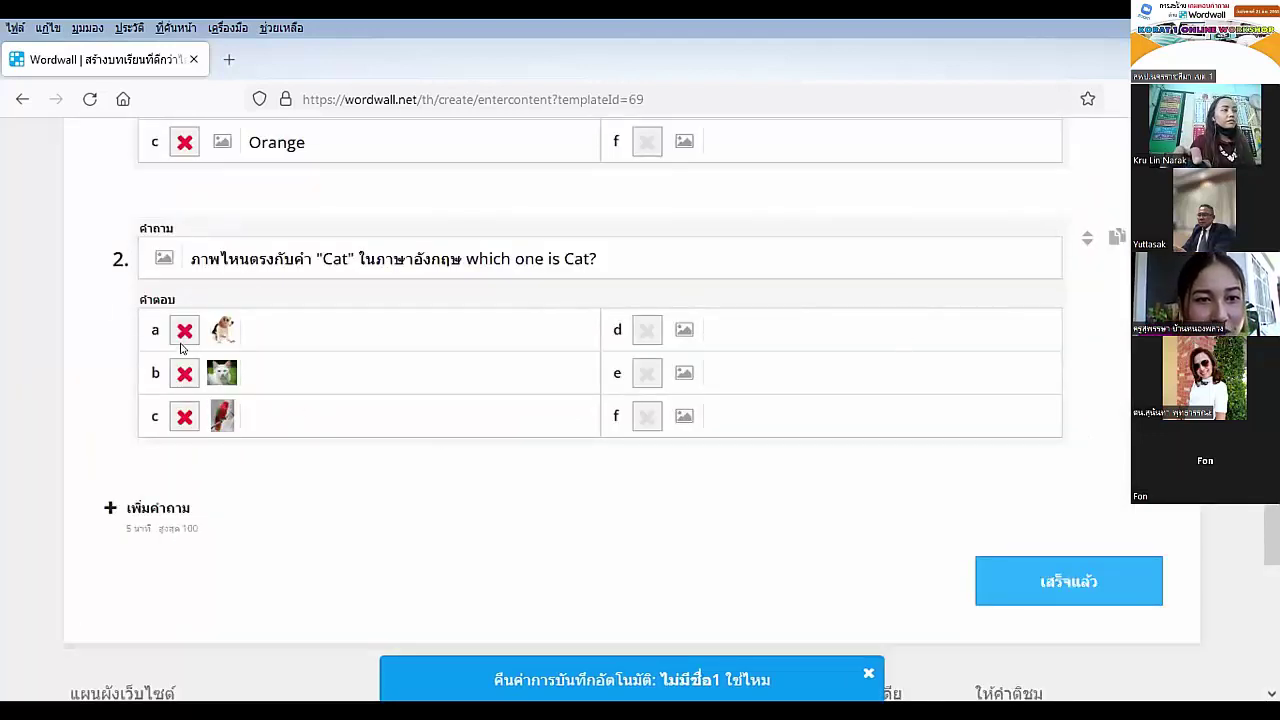
{"action": "left_click", "coordinate": [177, 375]}
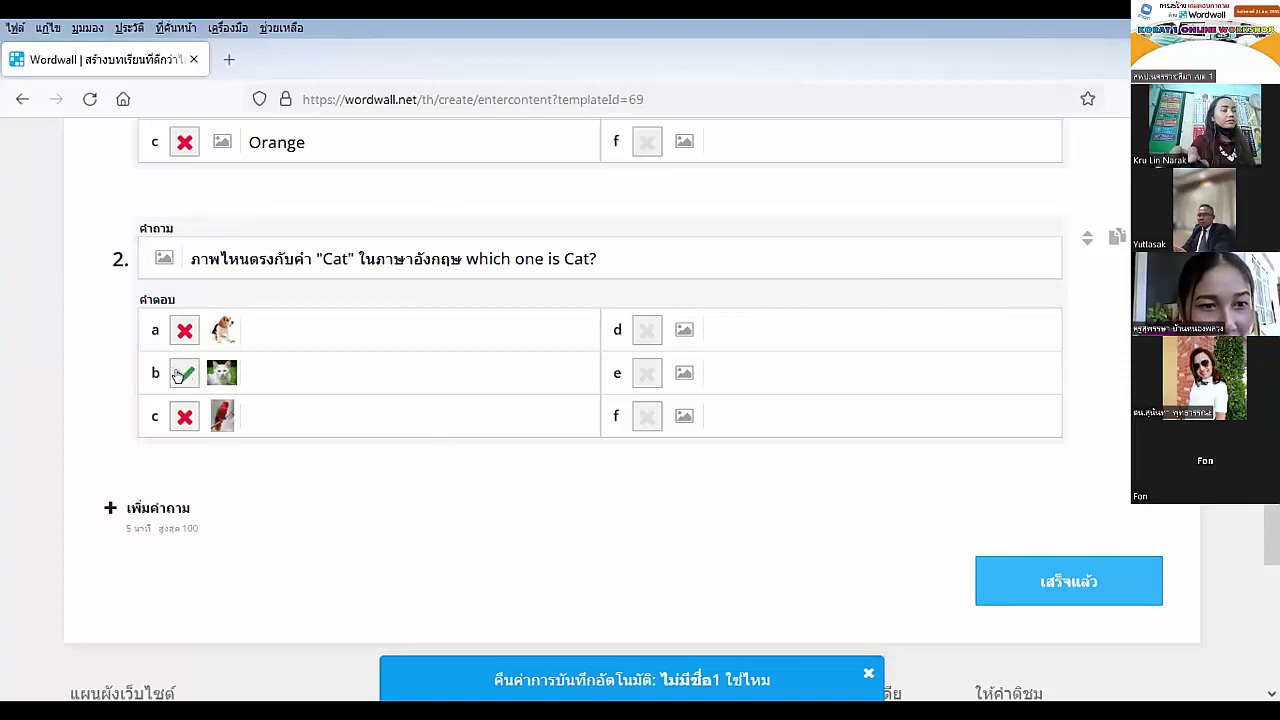
Add question 3 with the text "ภาพอะไรเอ่ย?".
{"action": "left_click", "coordinate": [148, 509]}
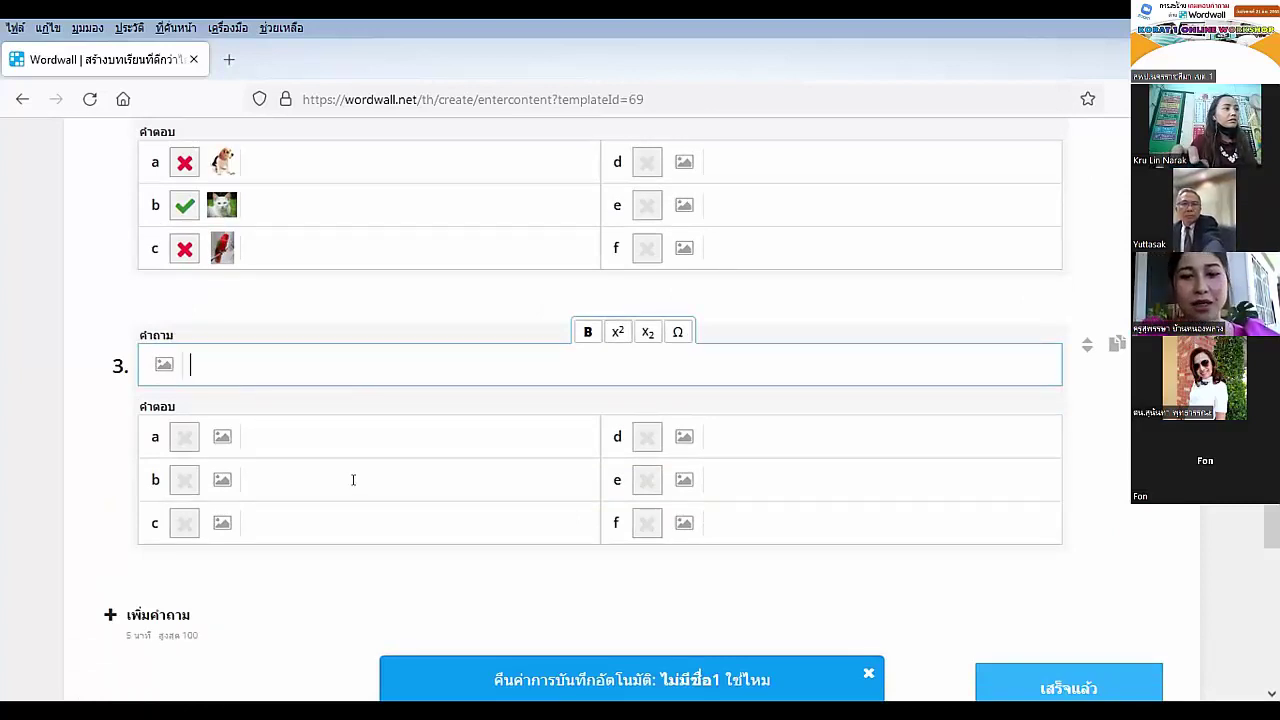
{"action": "type", "text": "ภาพอะไรเอ่ย"}
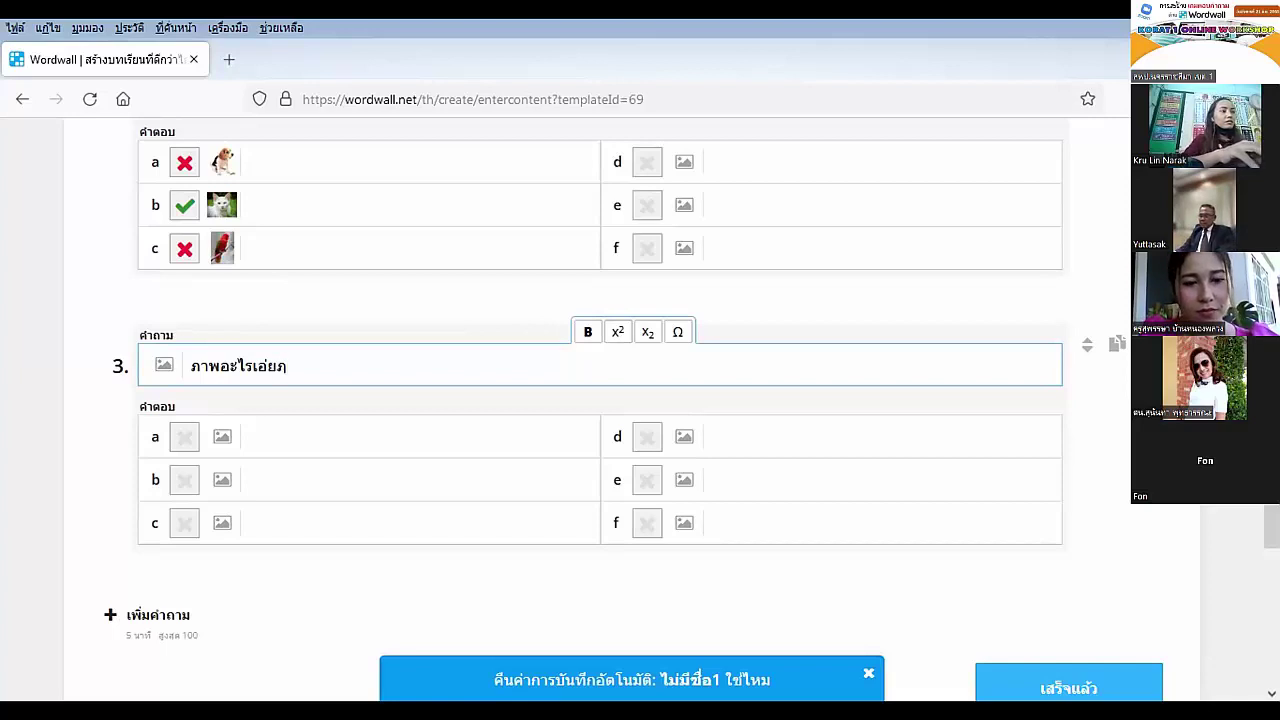
{"action": "type", "text": "?"}
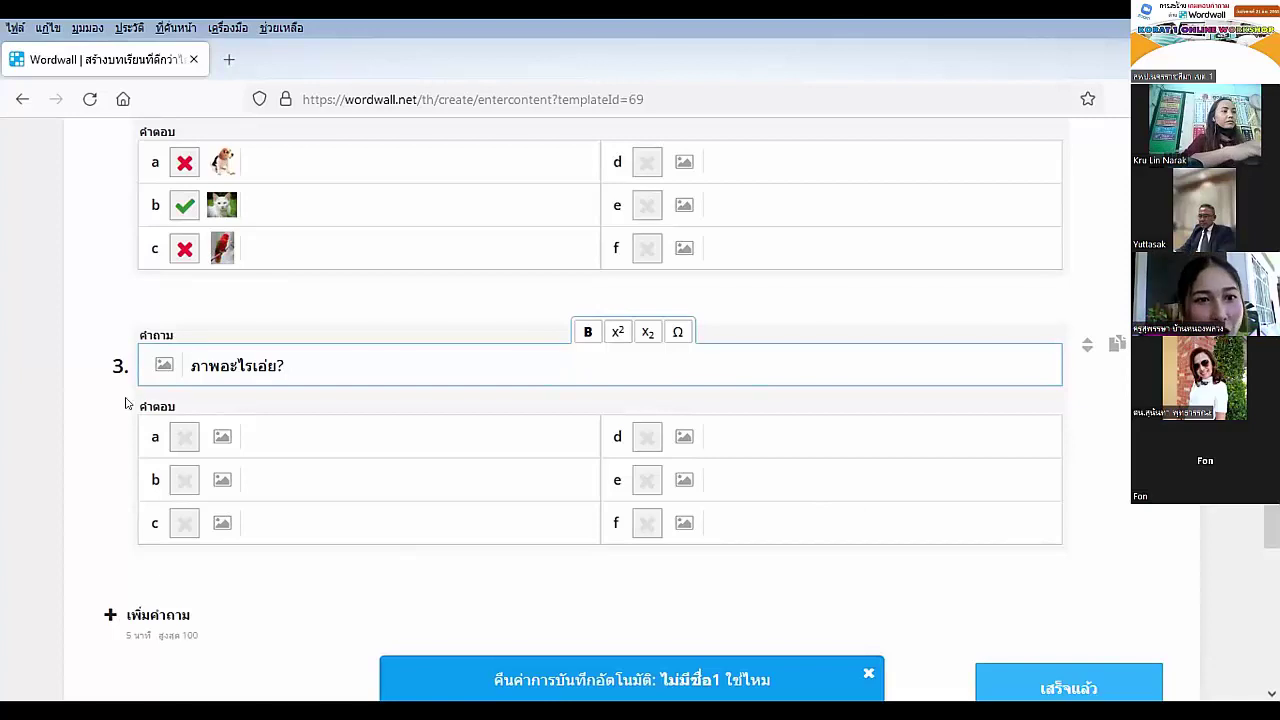
Search the images for "ตา" and add the brown eye with long lashes (372 × 319) to question 3.
{"action": "left_click", "coordinate": [164, 365]}
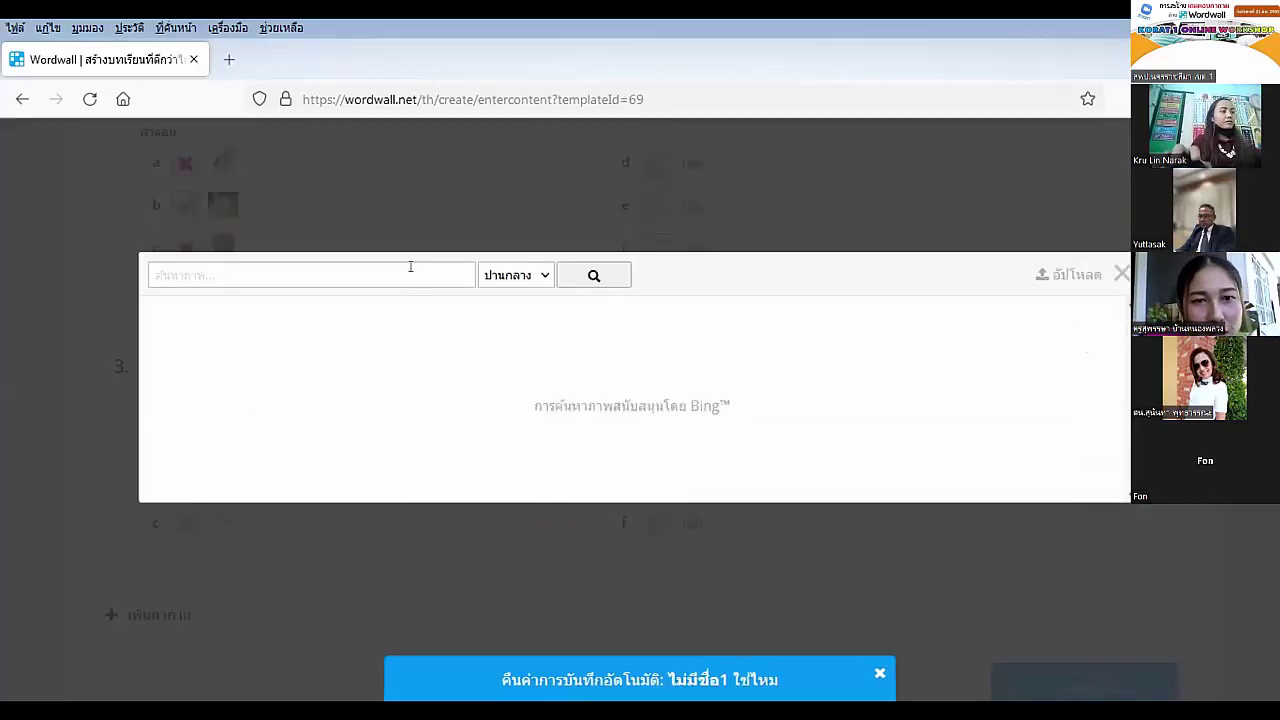
{"action": "type", "text": "ต"}
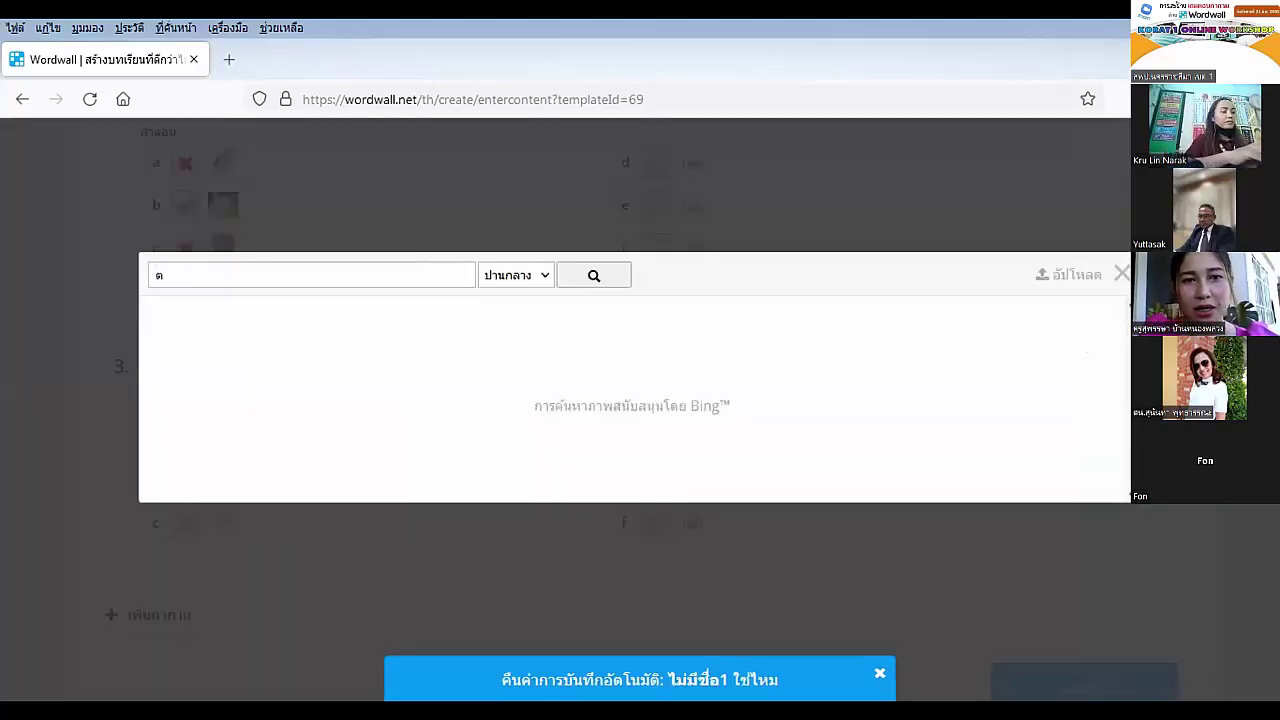
{"action": "type", "text": "า"}
{"action": "left_click", "coordinate": [590, 277]}
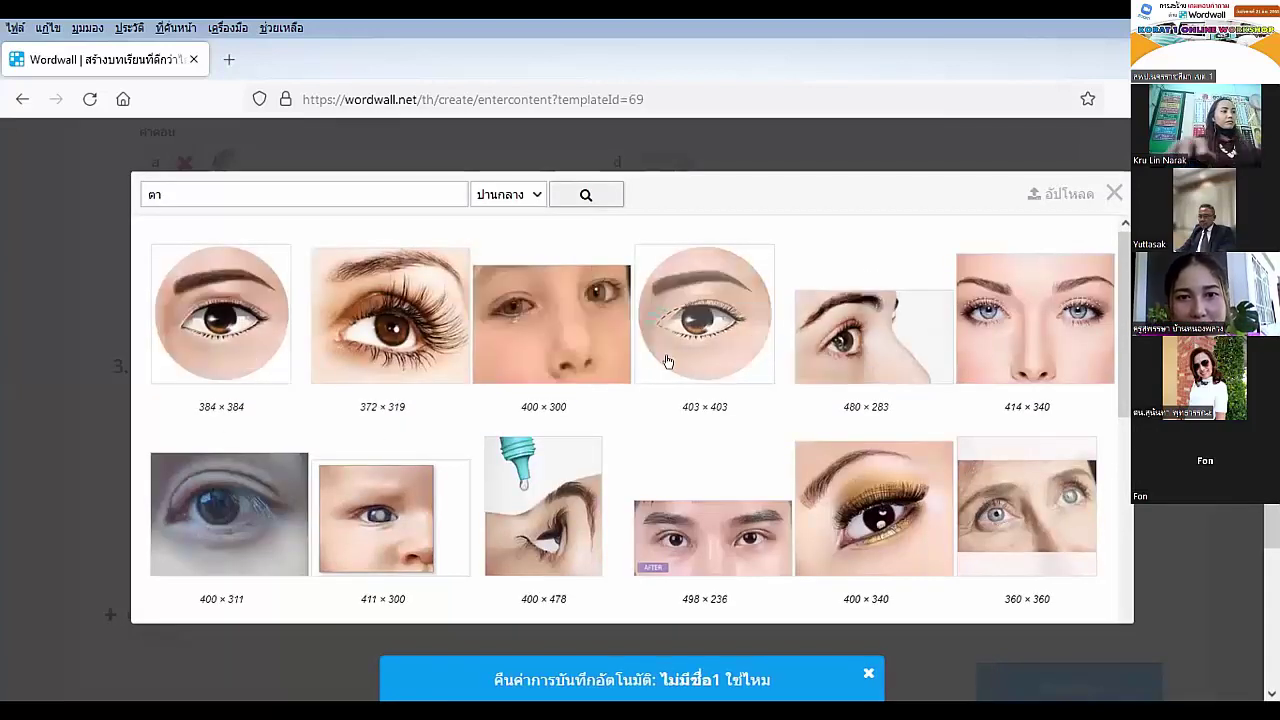
{"action": "left_click", "coordinate": [388, 356]}
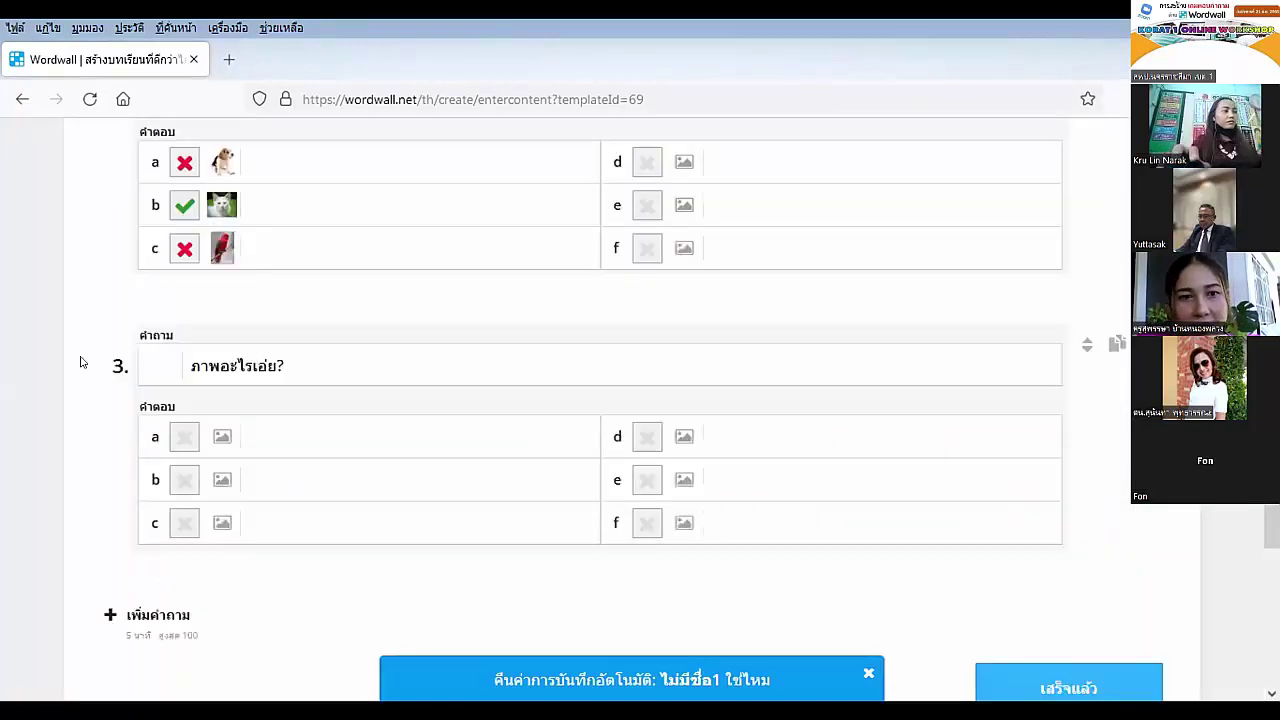
Enter "ขา", "ยา" and "ตา" as answers a, b and c of question 3.
{"action": "left_click", "coordinate": [248, 435]}
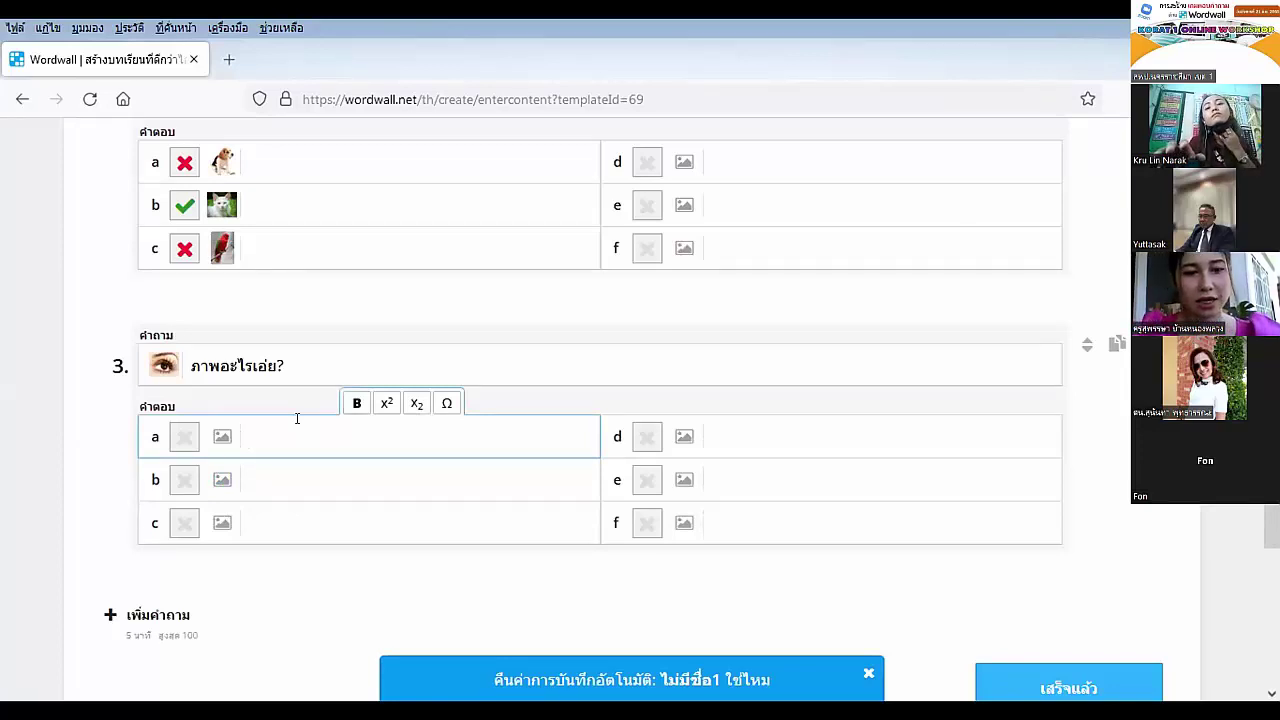
{"action": "type", "text": "-"}
{"action": "key", "text": "BackSpace"}
{"action": "type", "text": "ขา"}
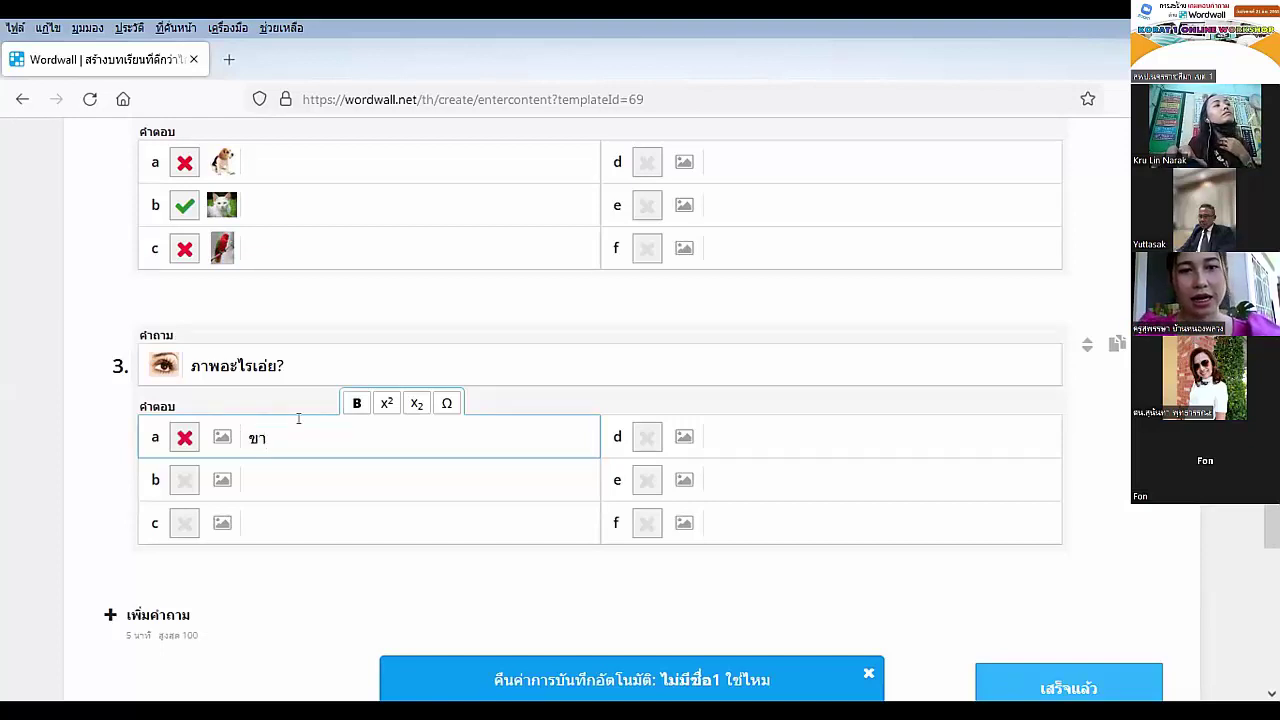
{"action": "left_click", "coordinate": [368, 466]}
{"action": "type", "text": "ยา"}
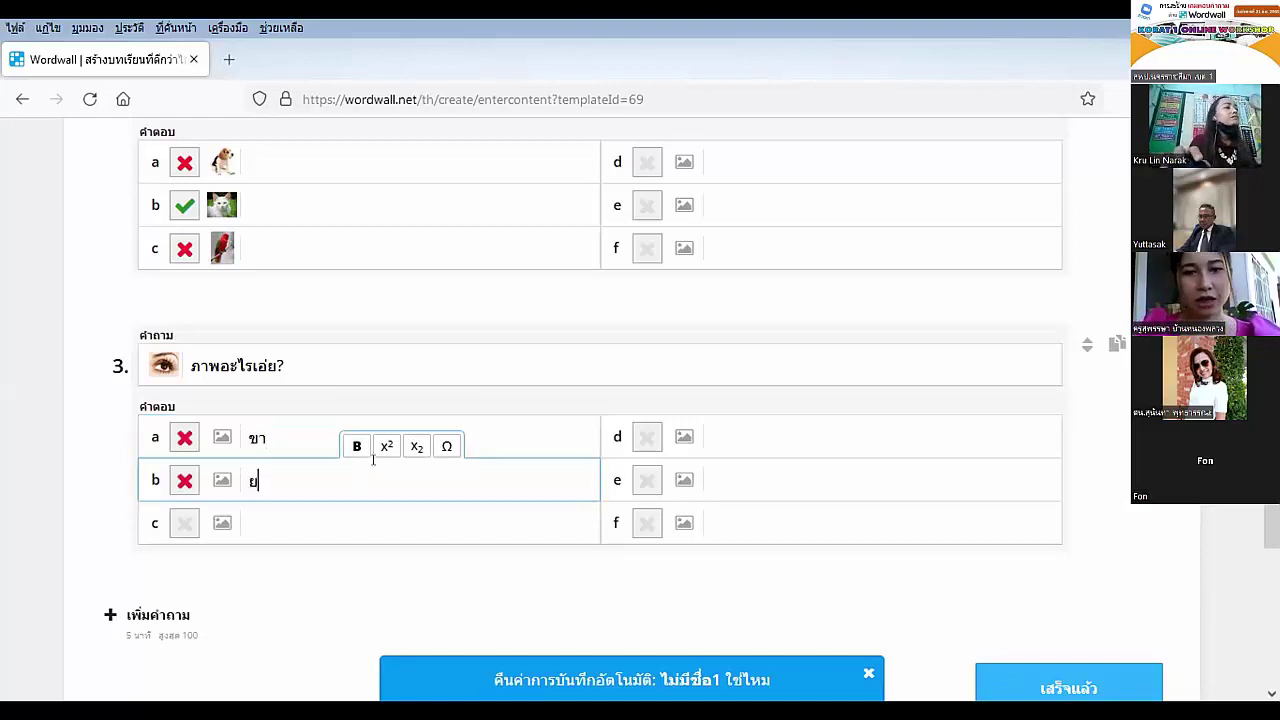
{"action": "left_click", "coordinate": [272, 523]}
{"action": "type", "text": "ตา"}
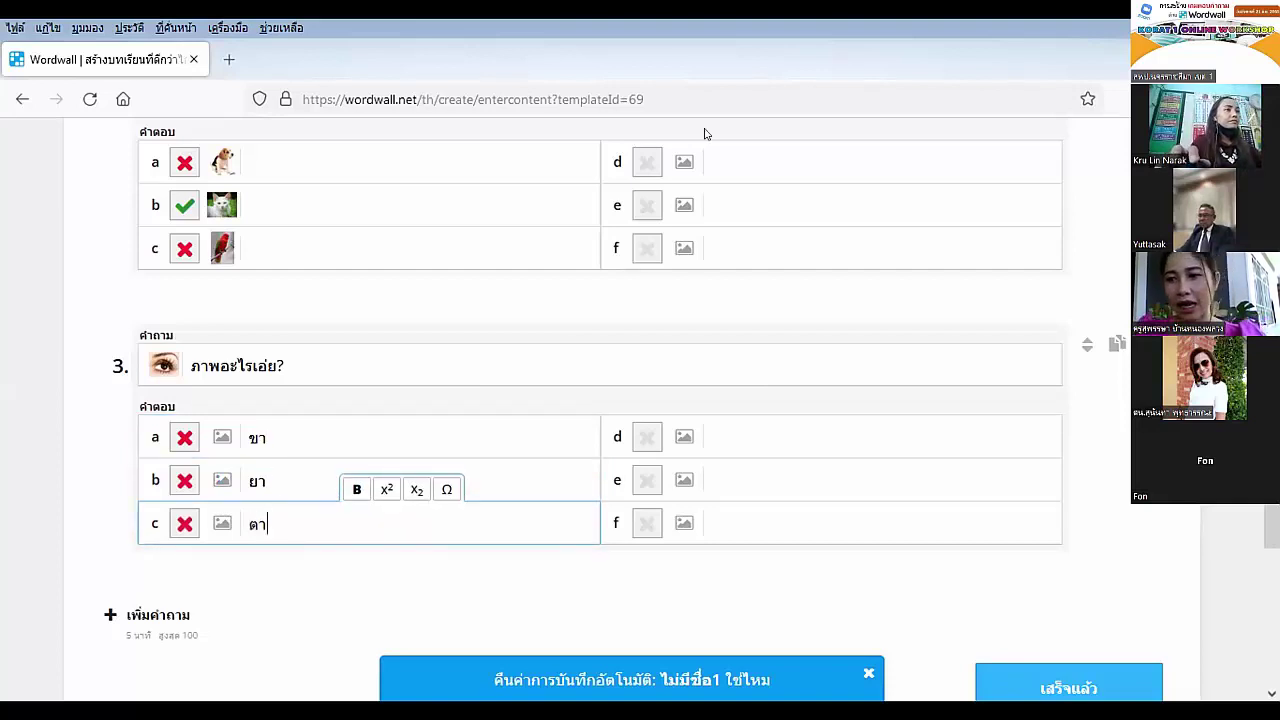
Mark "ตา" as the correct answer of question 3.
{"action": "left_click", "coordinate": [185, 527]}
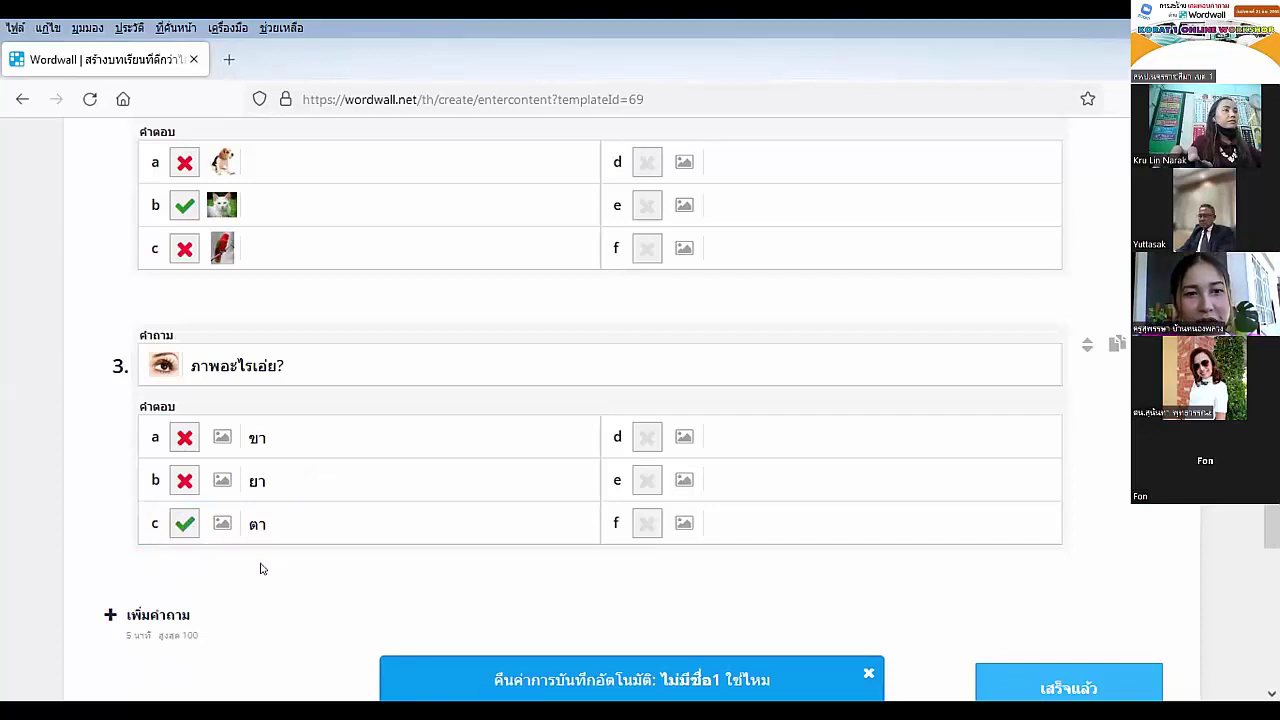
Add question 4 with the text "จงเติมคำที่หายไป? ภูผา........วาจา ดี".
{"action": "scroll", "coordinate": [260, 568], "scroll_direction": "down", "scroll_amount": 1}
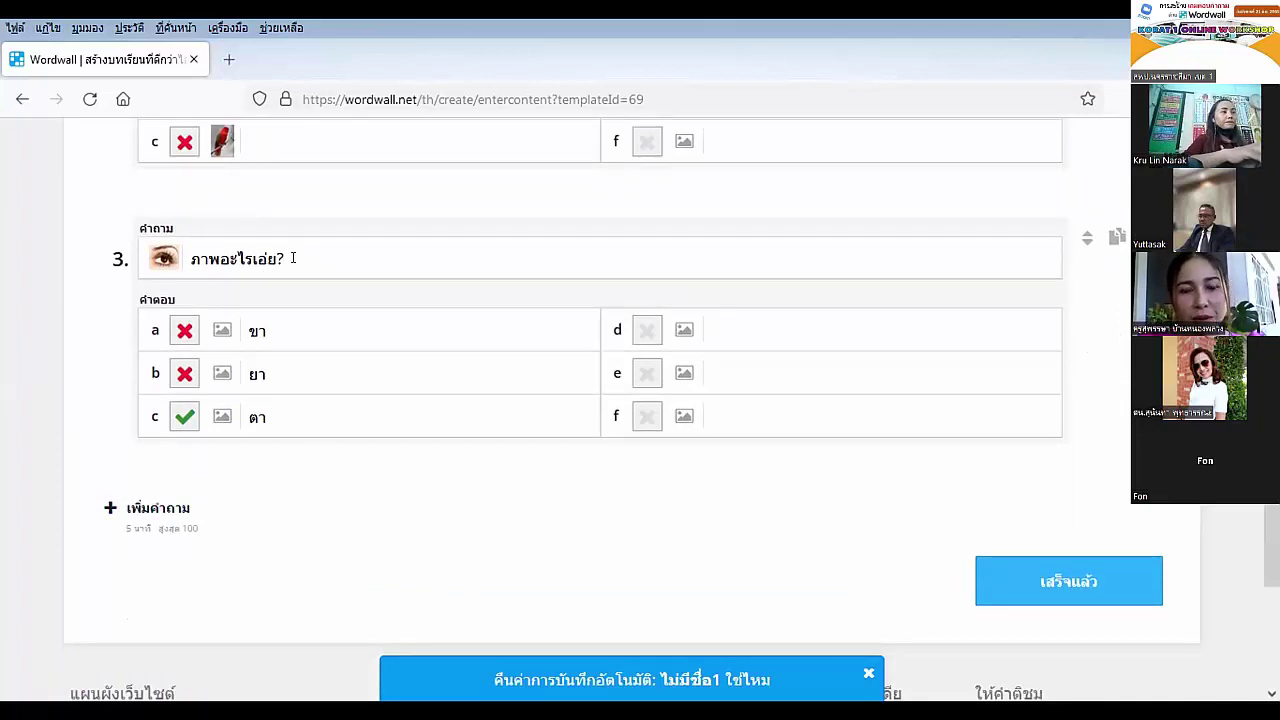
{"action": "left_click", "coordinate": [160, 511]}
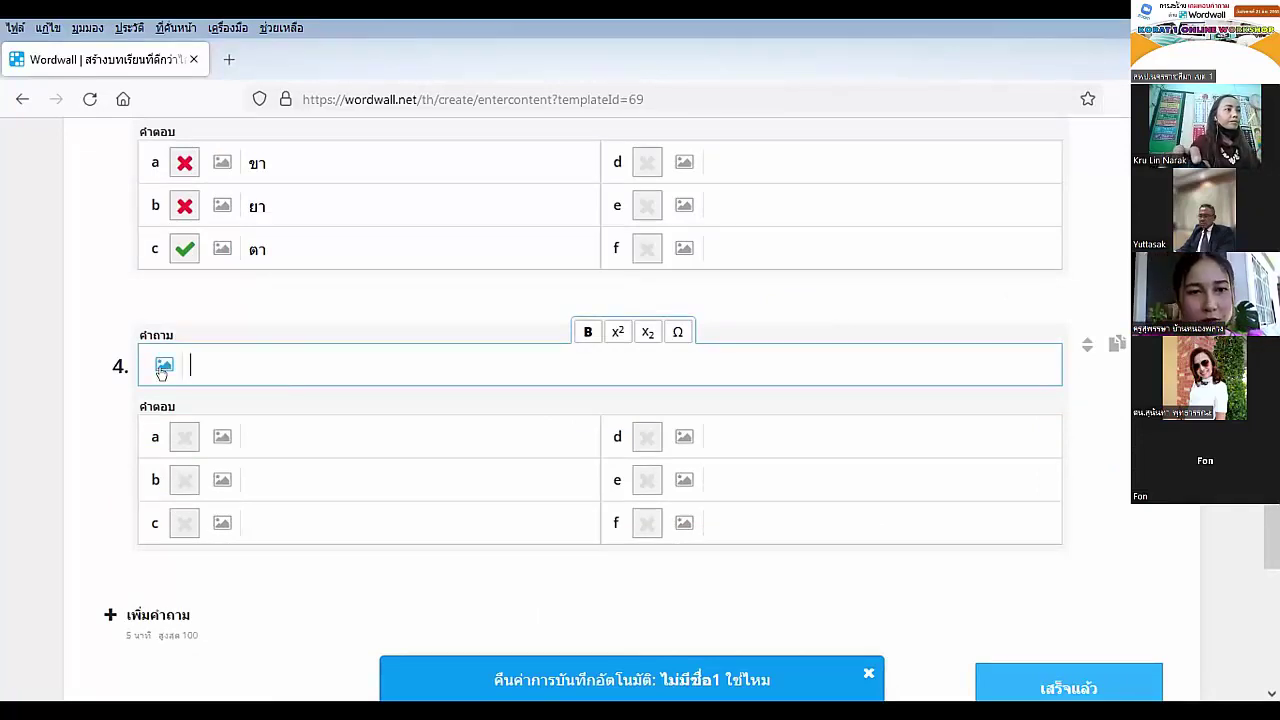
{"action": "type", "text": "จง"}
{"action": "type", "text": "เติม"}
{"action": "type", "text": "ค่า"}
{"action": "type", "text": "ท"}
{"action": "type", "text": "ี่หายไป"}
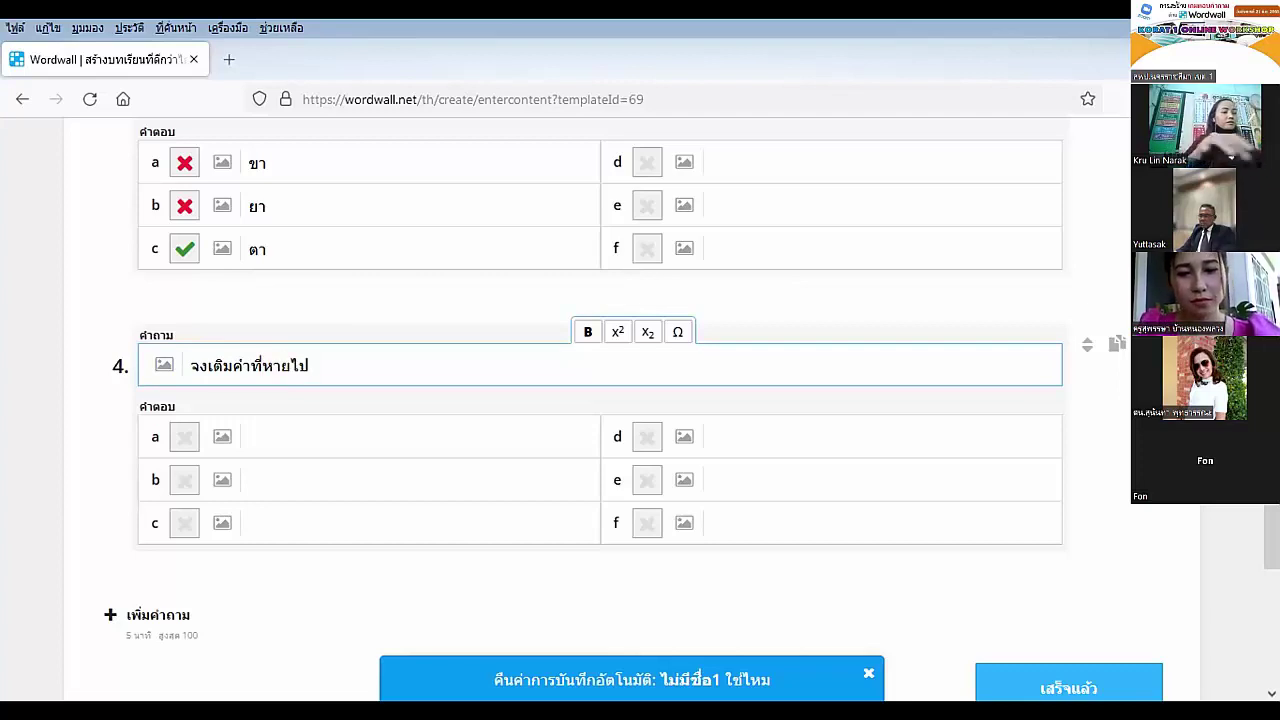
{"action": "type", "text": "?"}
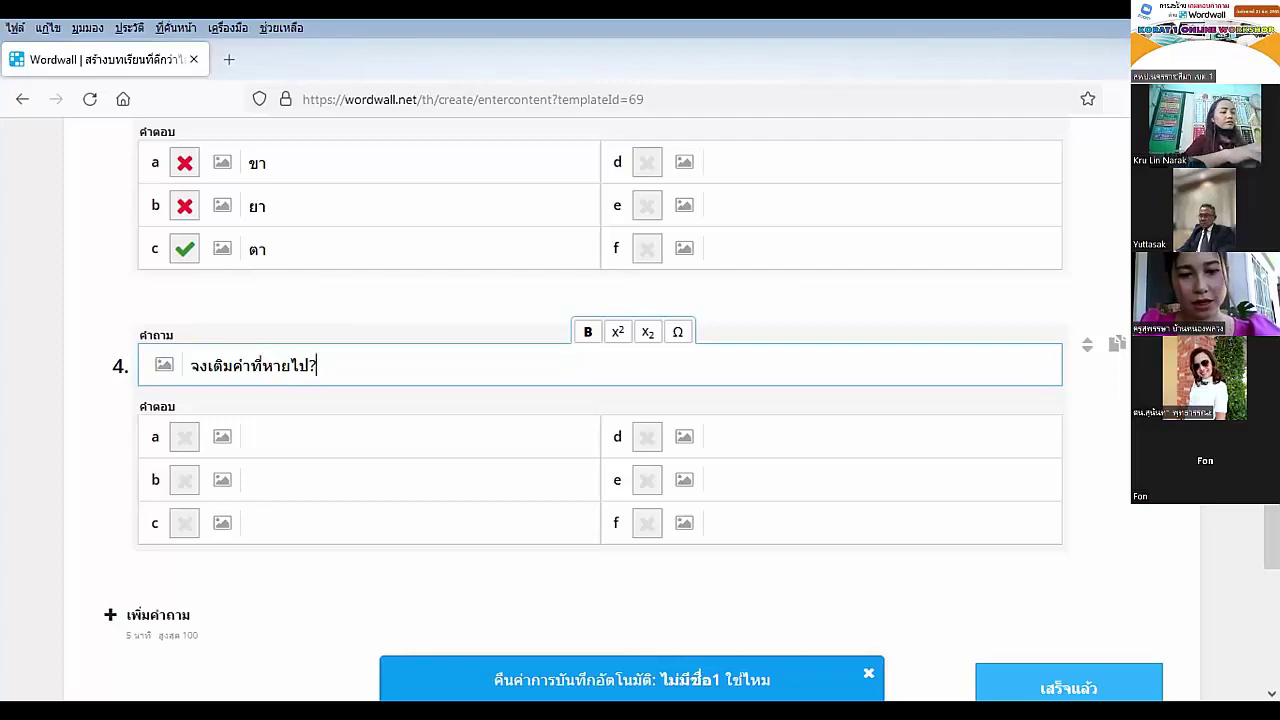
{"action": "type", "text": " ภูผา"}
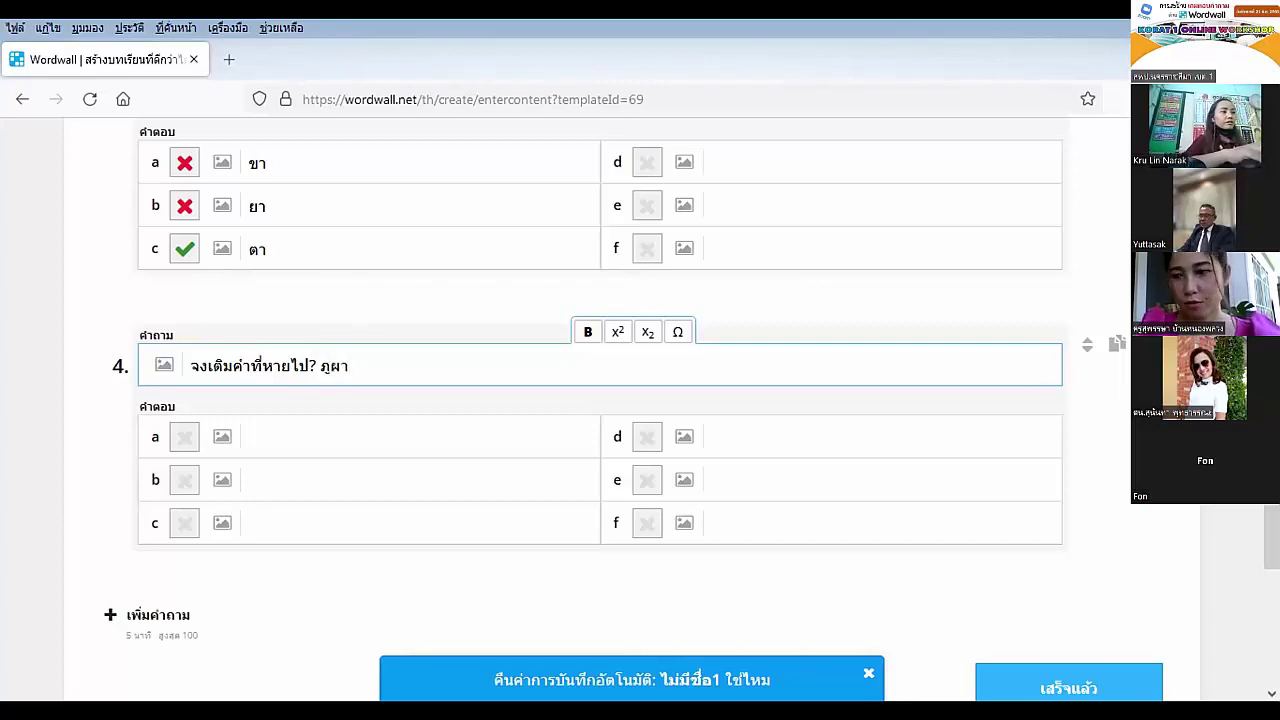
{"action": "type", "text": "....."}
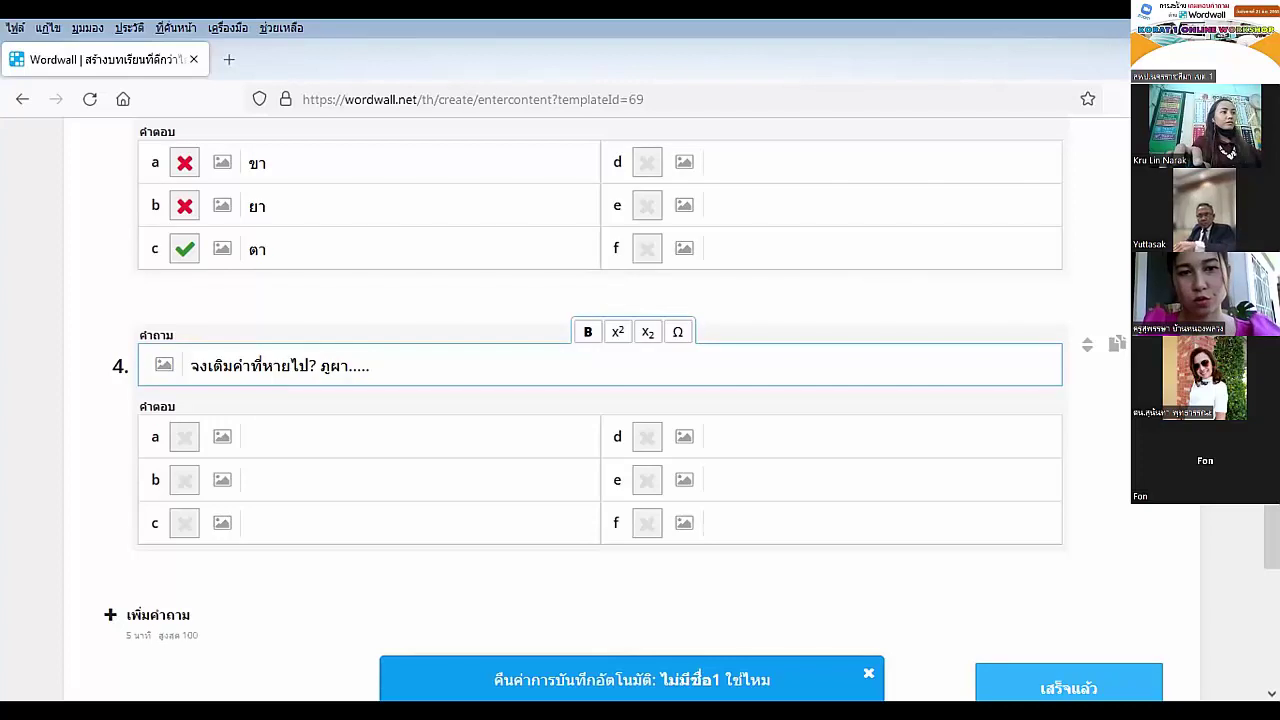
{"action": "type", "text": "...วาจา ดี"}
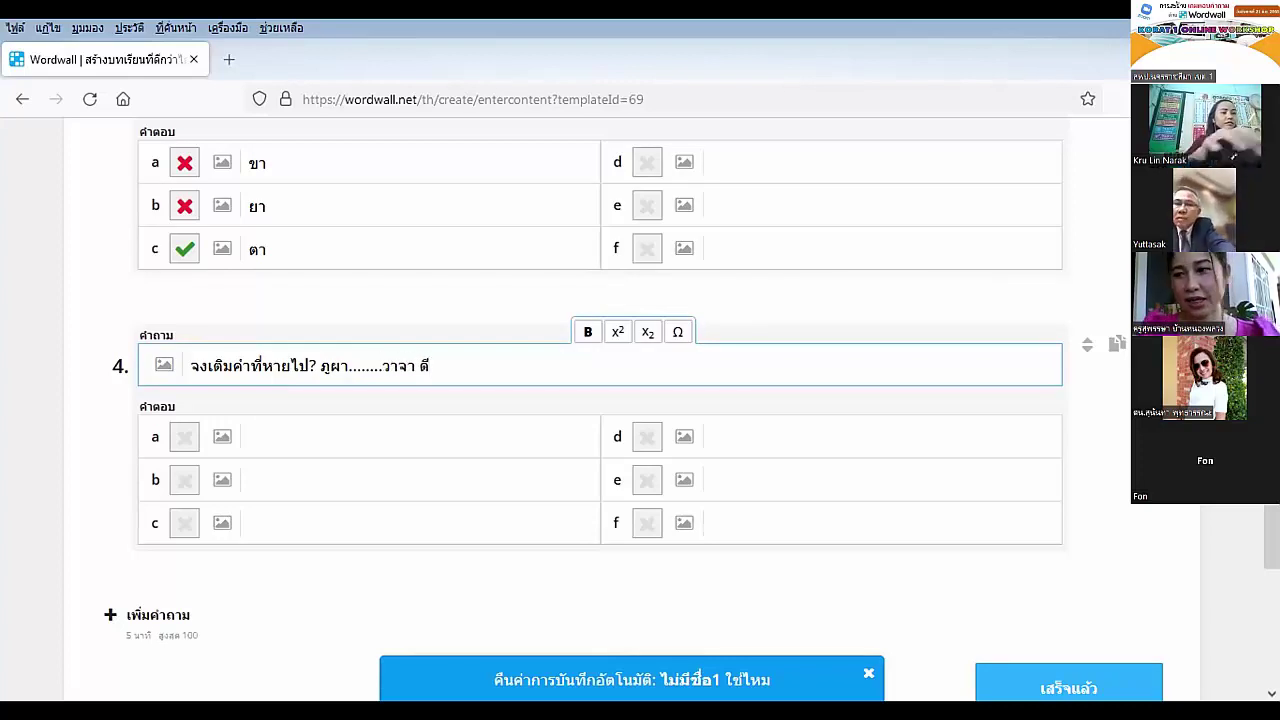
Enter "ปู", "มี" and "ยา" as answers a, b and c of question 4, and mark "มี" as correct.
{"action": "left_click", "coordinate": [265, 436]}
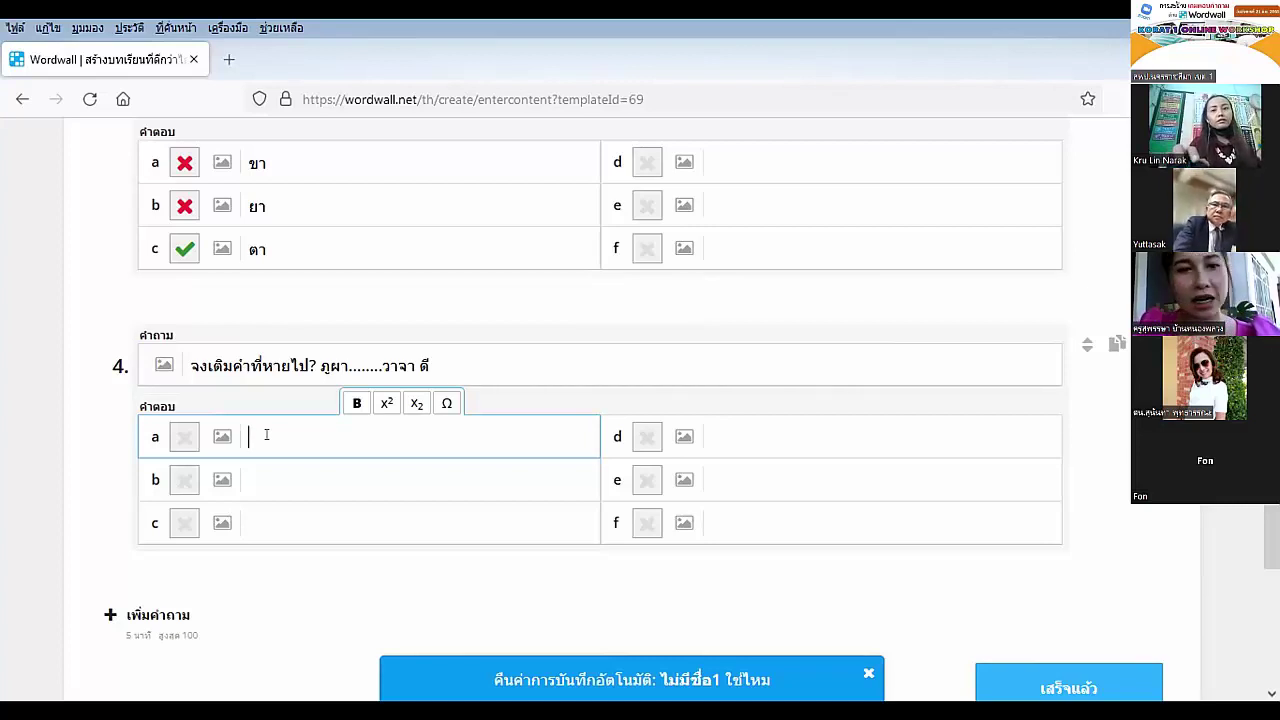
{"action": "type", "text": "ป"}
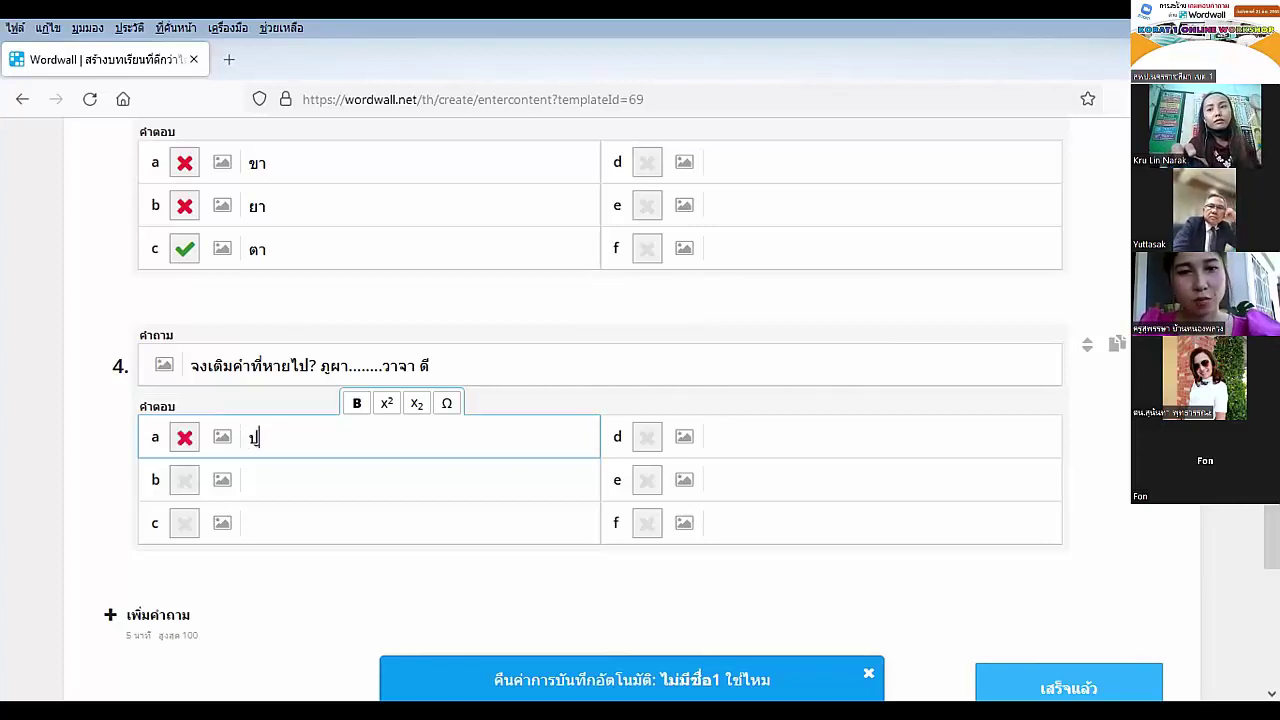
{"action": "left_click", "coordinate": [266, 469]}
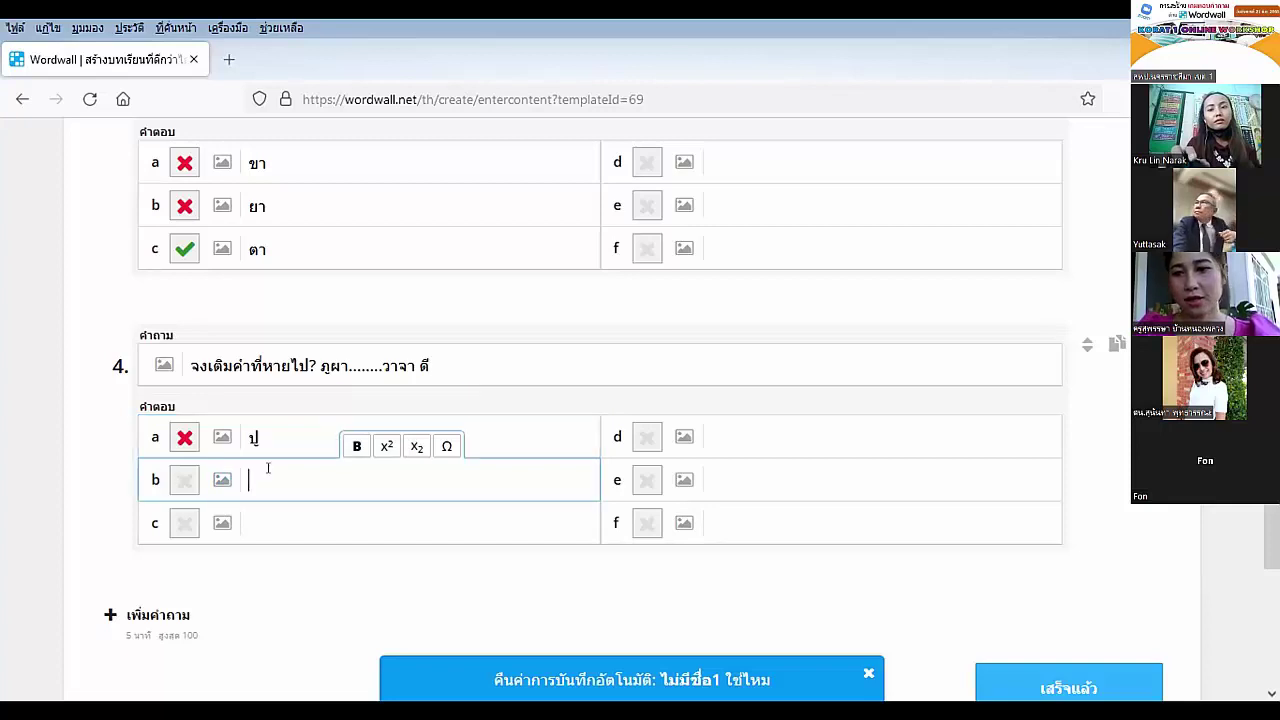
{"action": "type", "text": "มี"}
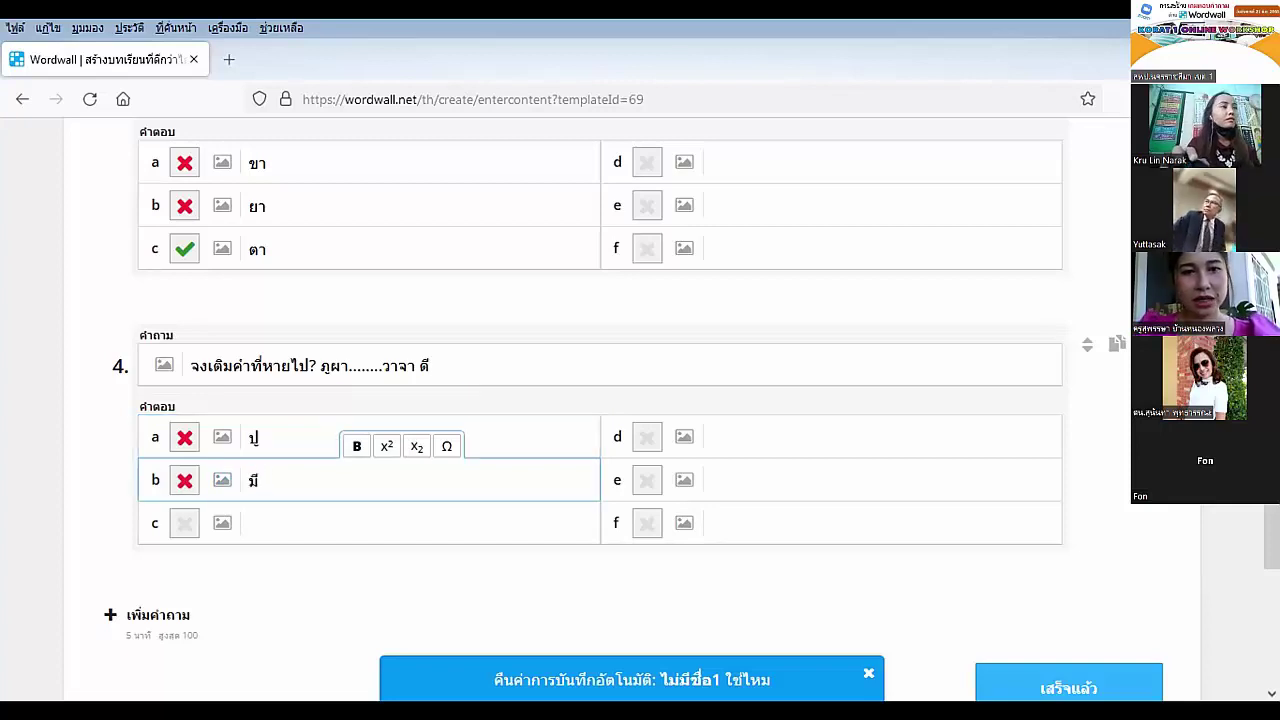
{"action": "left_click", "coordinate": [293, 514]}
{"action": "type", "text": "ยา"}
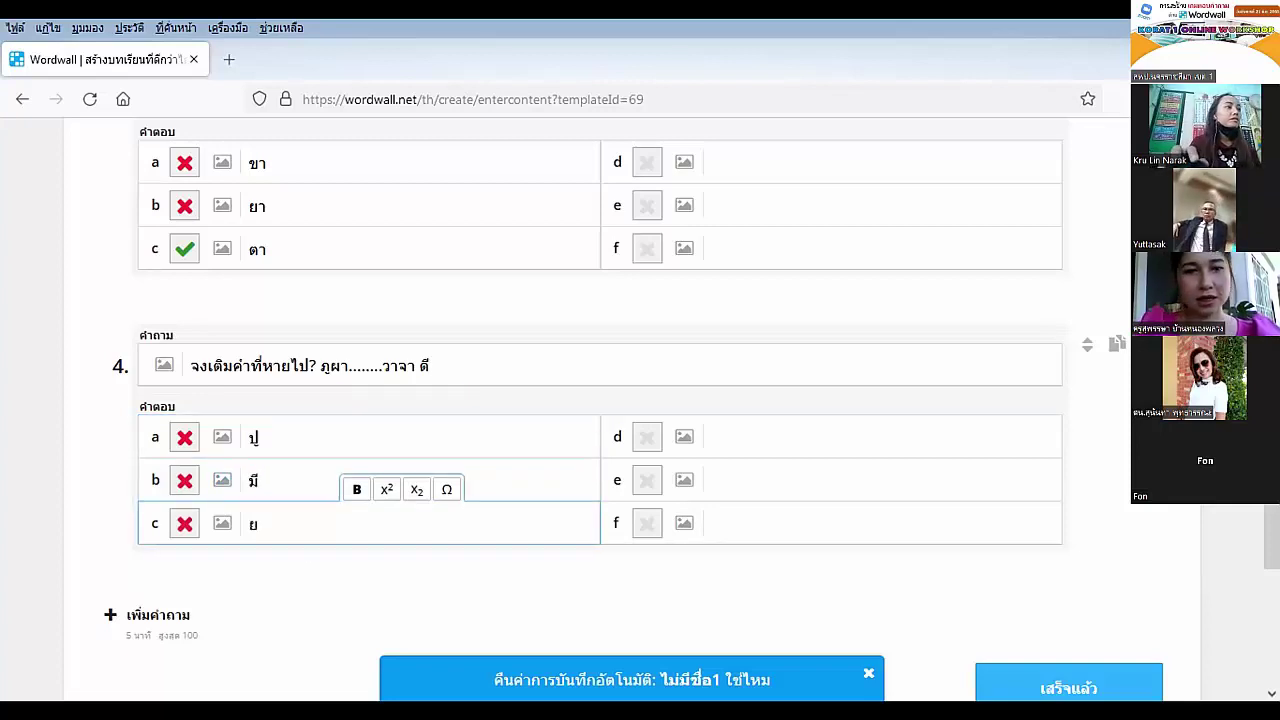
{"action": "left_click", "coordinate": [184, 480]}
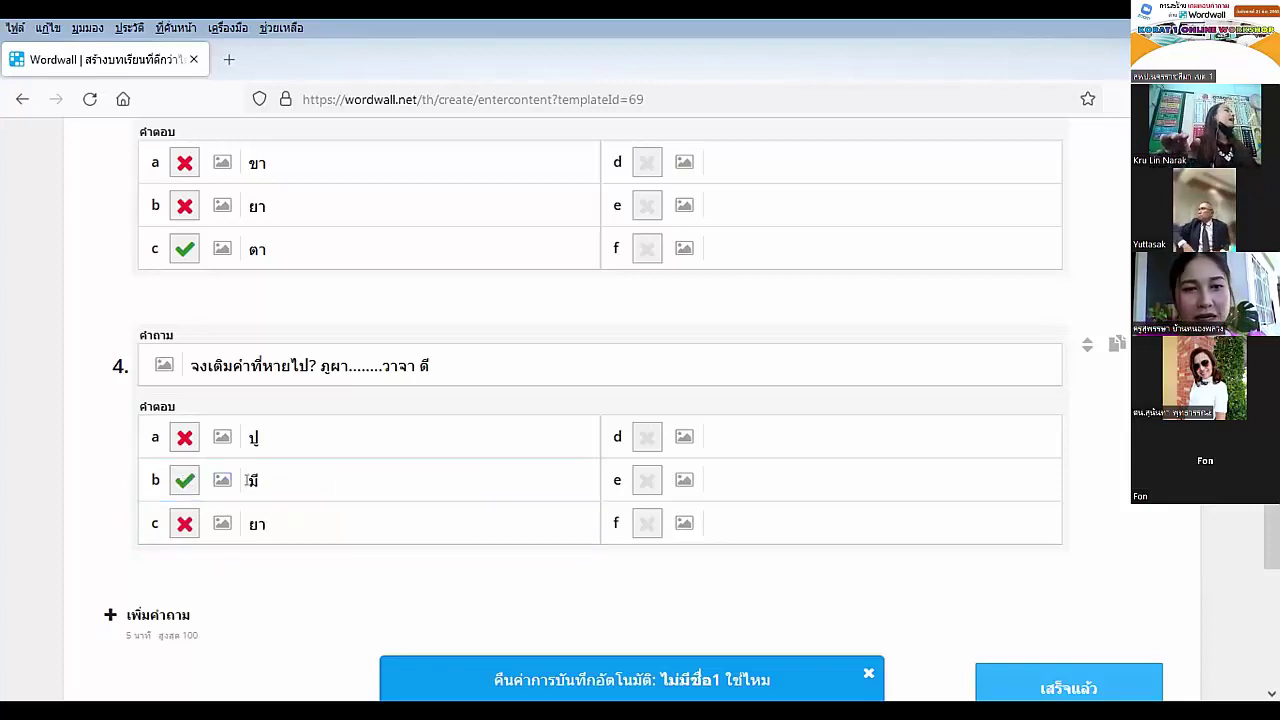
Add question 5 and give it the black wireless mouse picture (383 × 241) from an image search for "เมาส์".
{"action": "scroll", "coordinate": [220, 536], "scroll_direction": "down", "scroll_amount": 2}
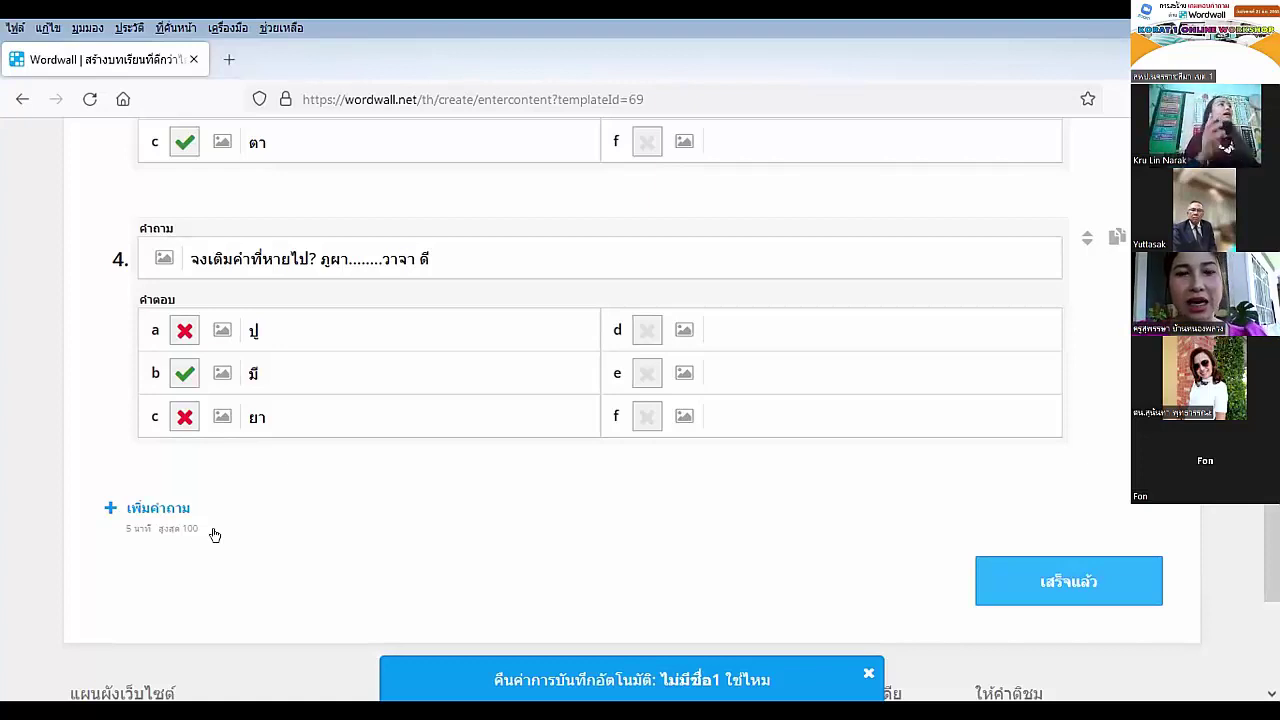
{"action": "left_click", "coordinate": [157, 510]}
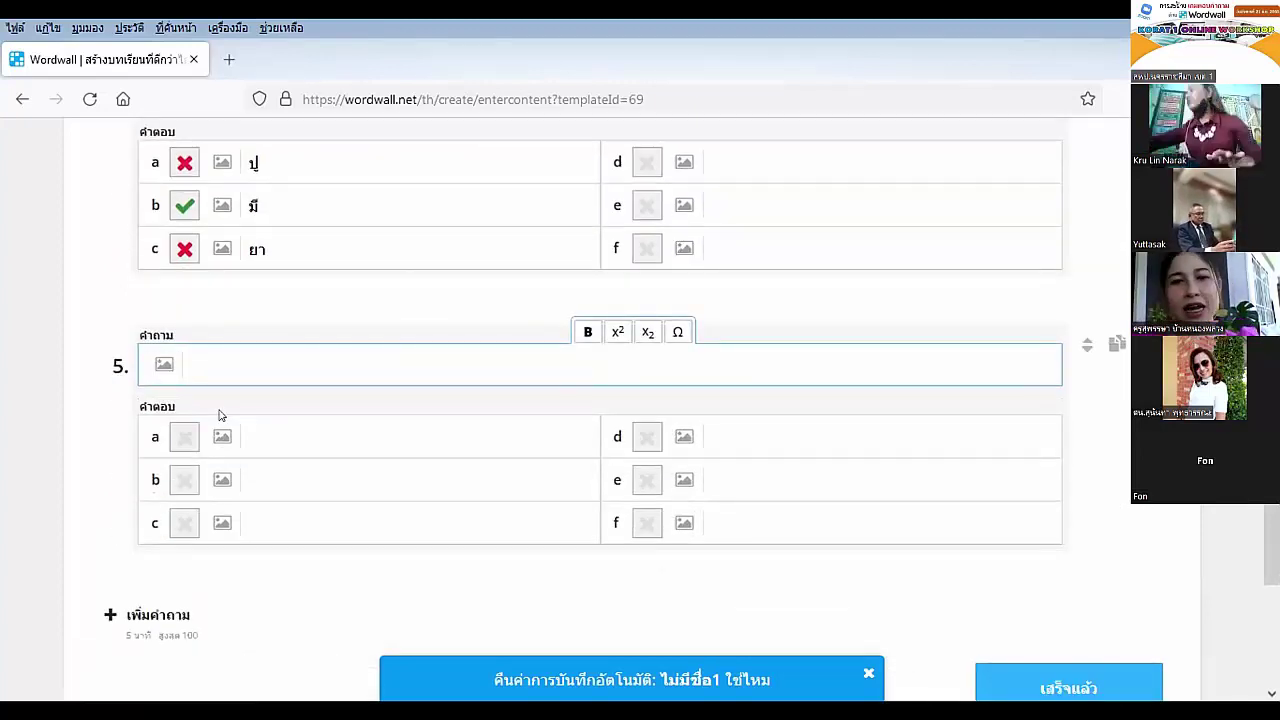
{"action": "left_click", "coordinate": [162, 367]}
{"action": "left_click", "coordinate": [264, 279]}
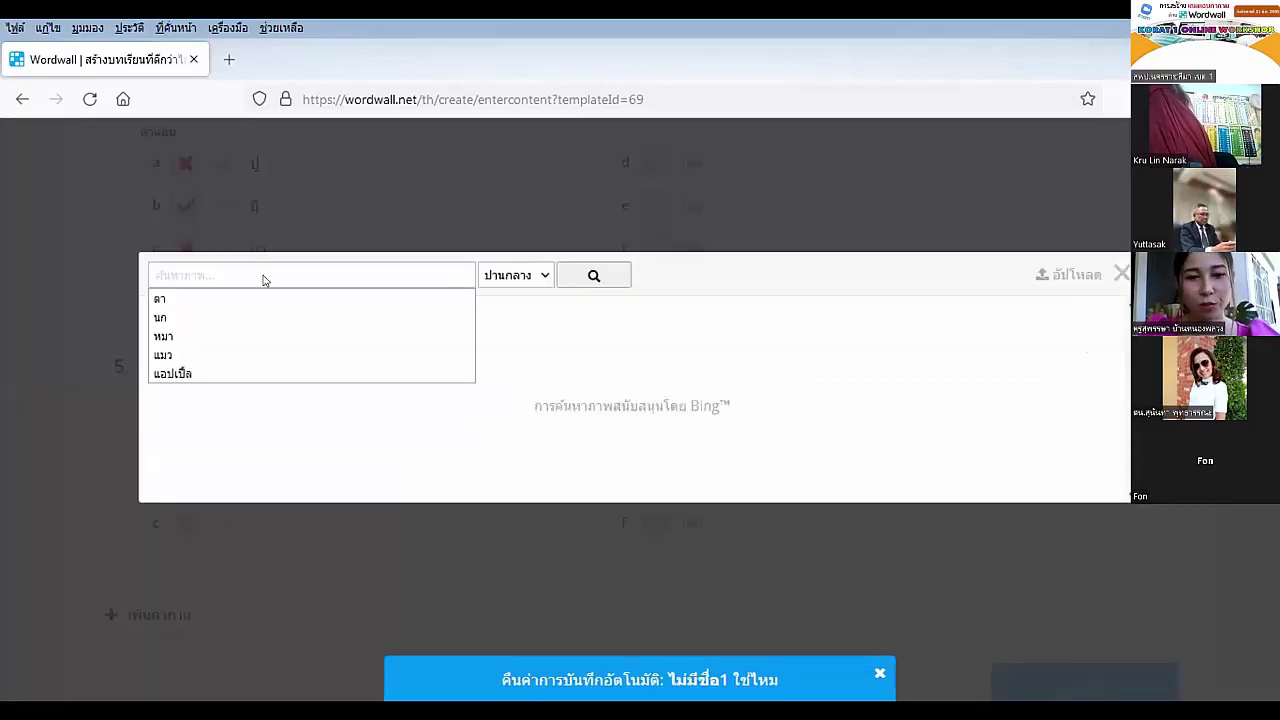
{"action": "type", "text": "เมาส์"}
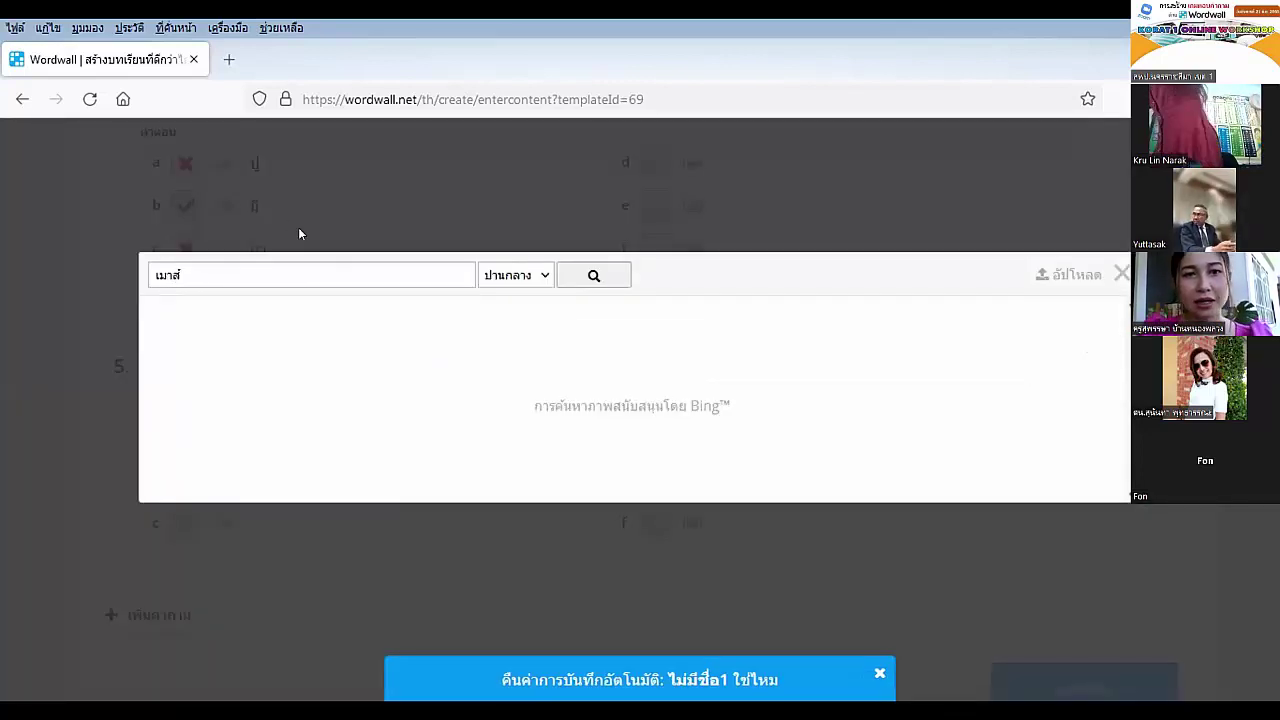
{"action": "left_click", "coordinate": [566, 283]}
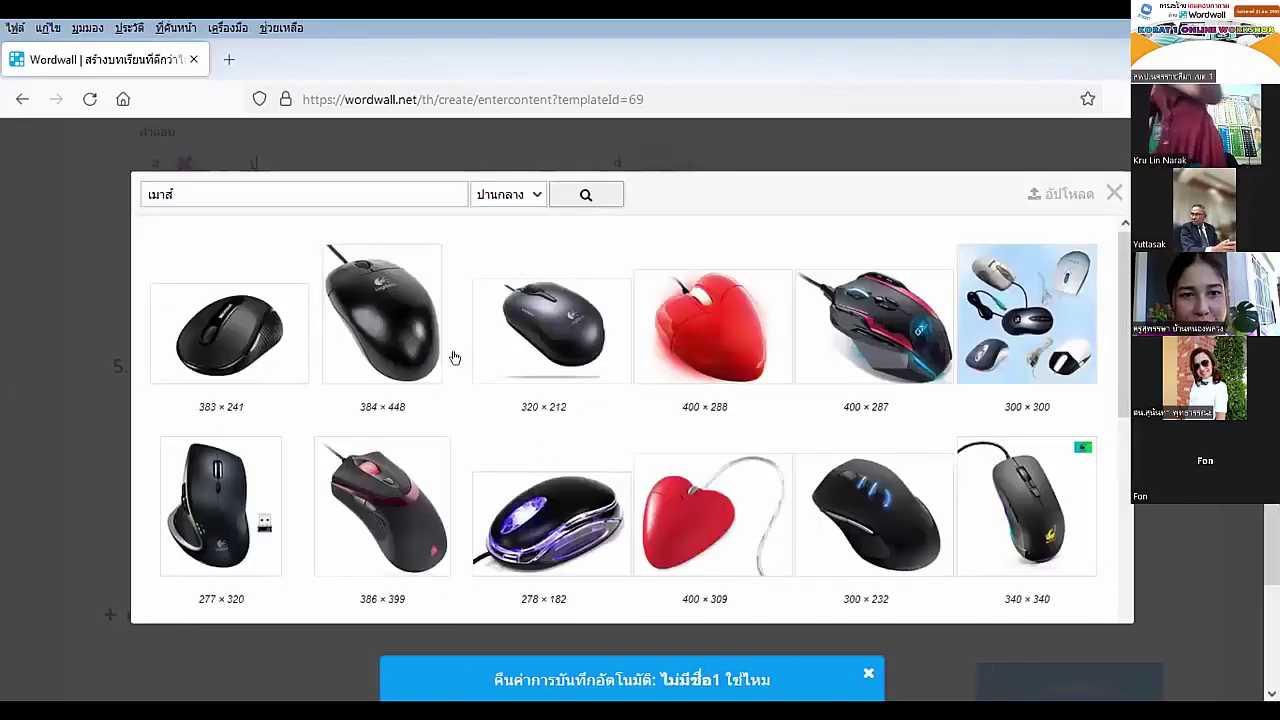
{"action": "left_click", "coordinate": [275, 342]}
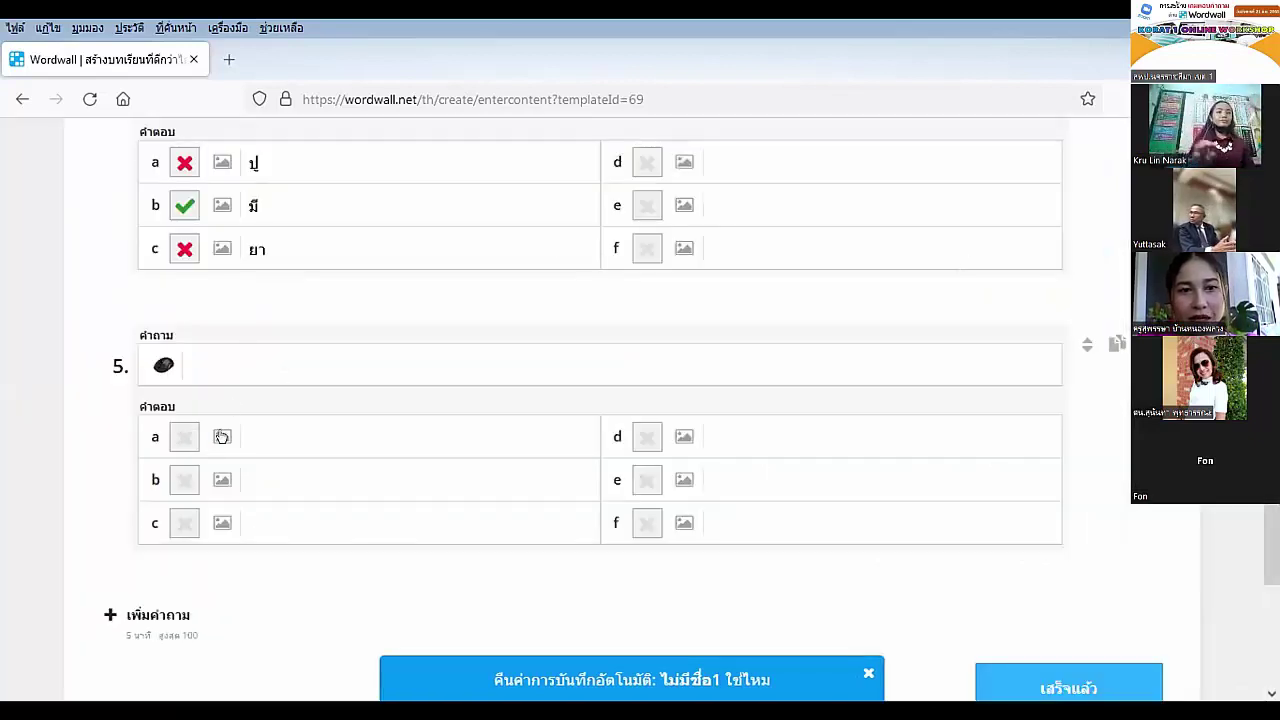
Enter "ภาพอะไรเอ่ย?" as the text of question 5.
{"action": "left_click", "coordinate": [236, 364]}
{"action": "type", "text": "ภาพอะไรเอ่ย"}
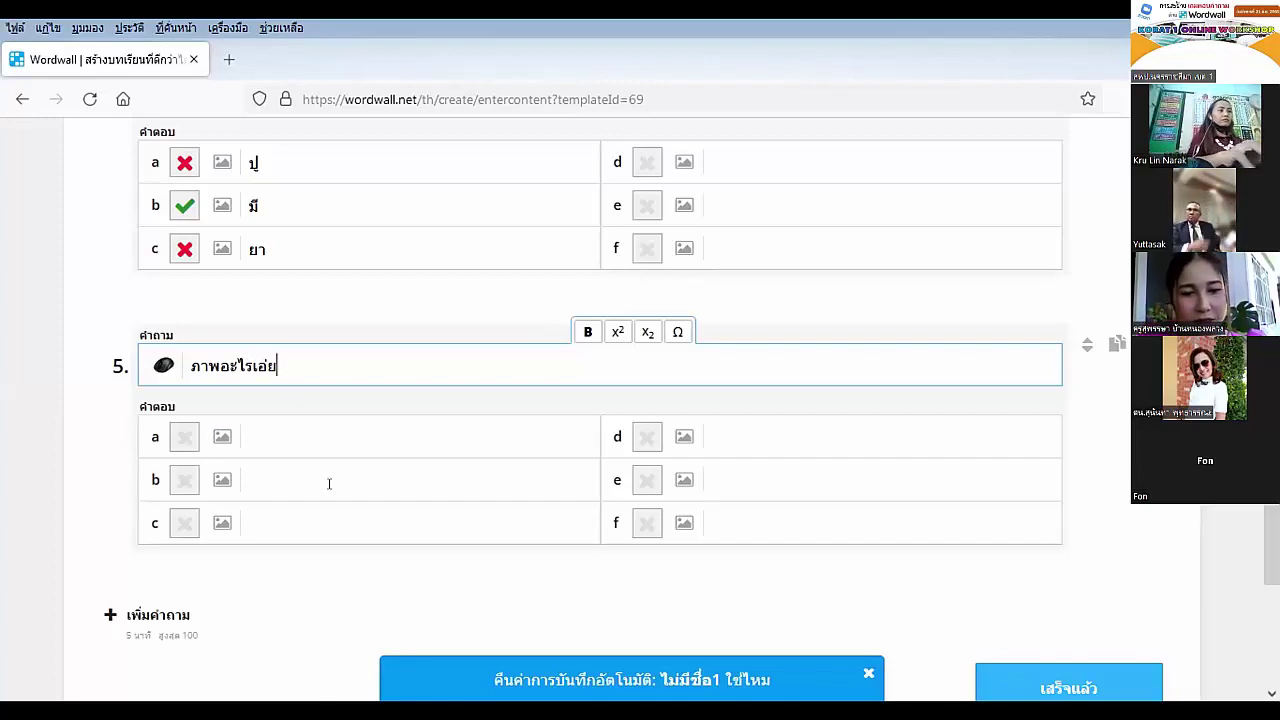
{"action": "type", "text": "?"}
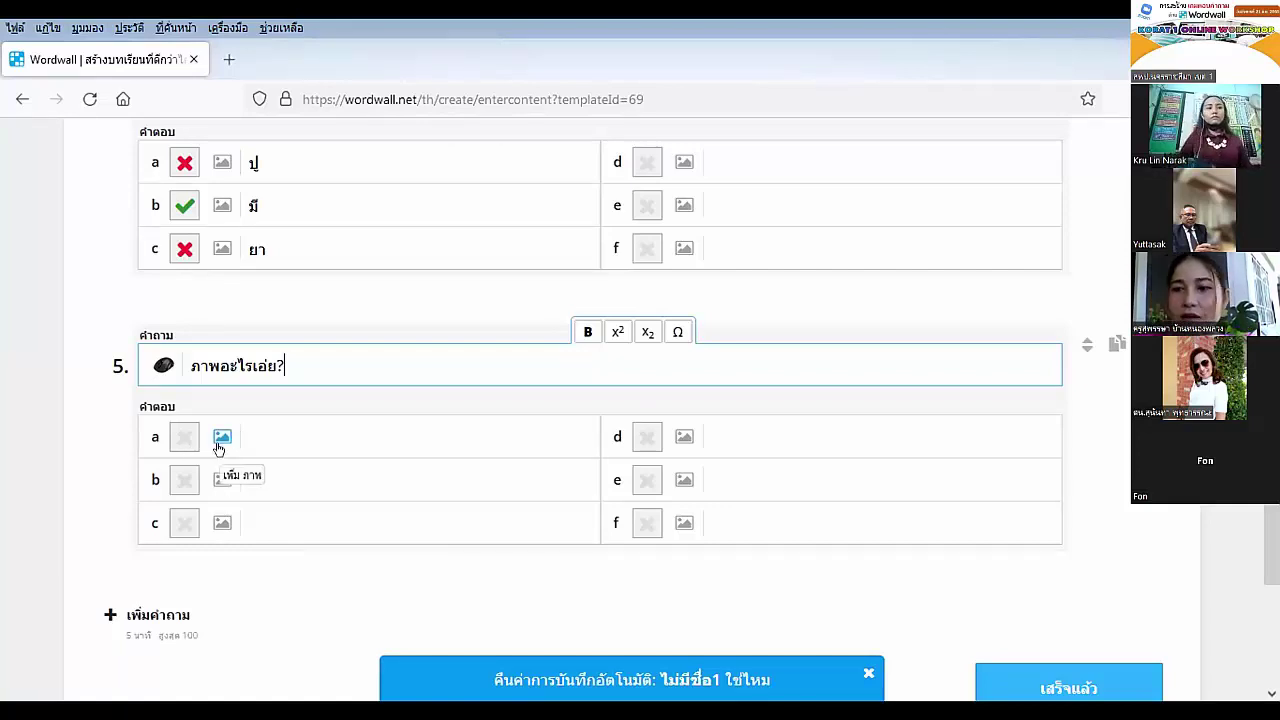
Enter "เมาส์", "จอภาพ" and "แป้นพิมพ์" as answers a, b and c of question 5, and mark "เมาส์" as correct.
{"action": "left_click", "coordinate": [249, 432]}
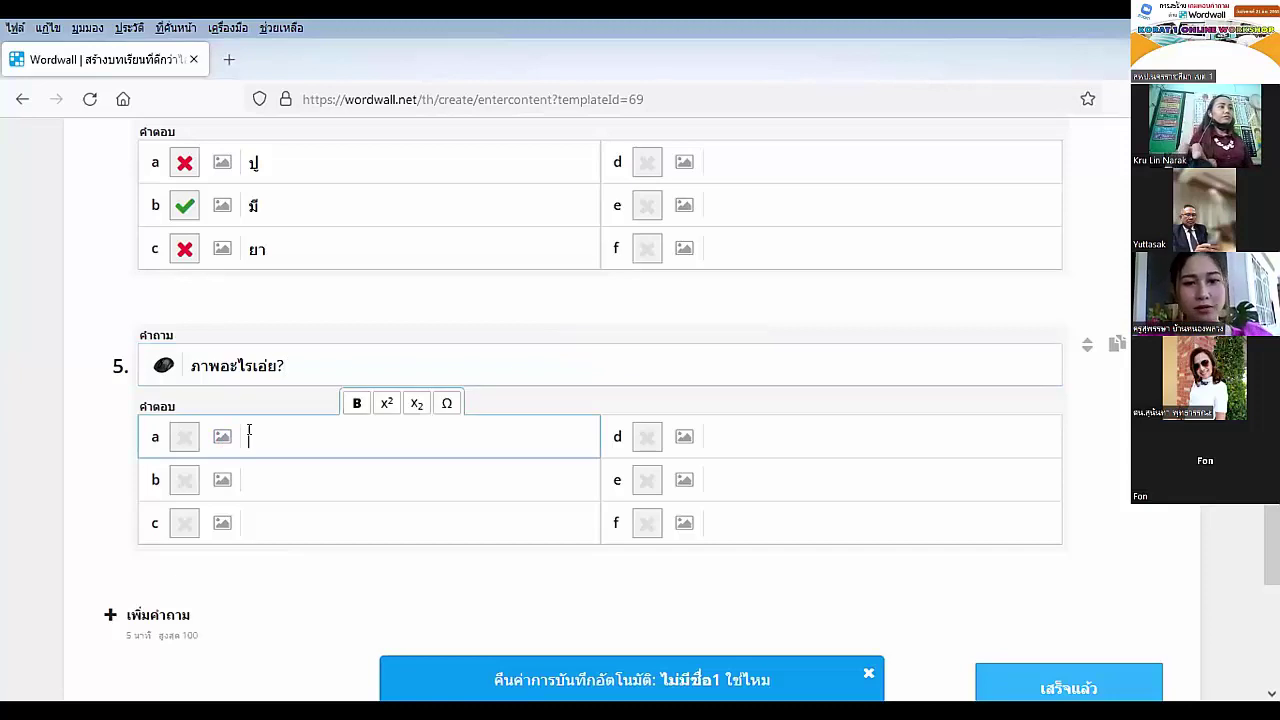
{"action": "type", "text": "g"}
{"action": "key", "text": "BackSpace"}
{"action": "type", "text": "เมาส์"}
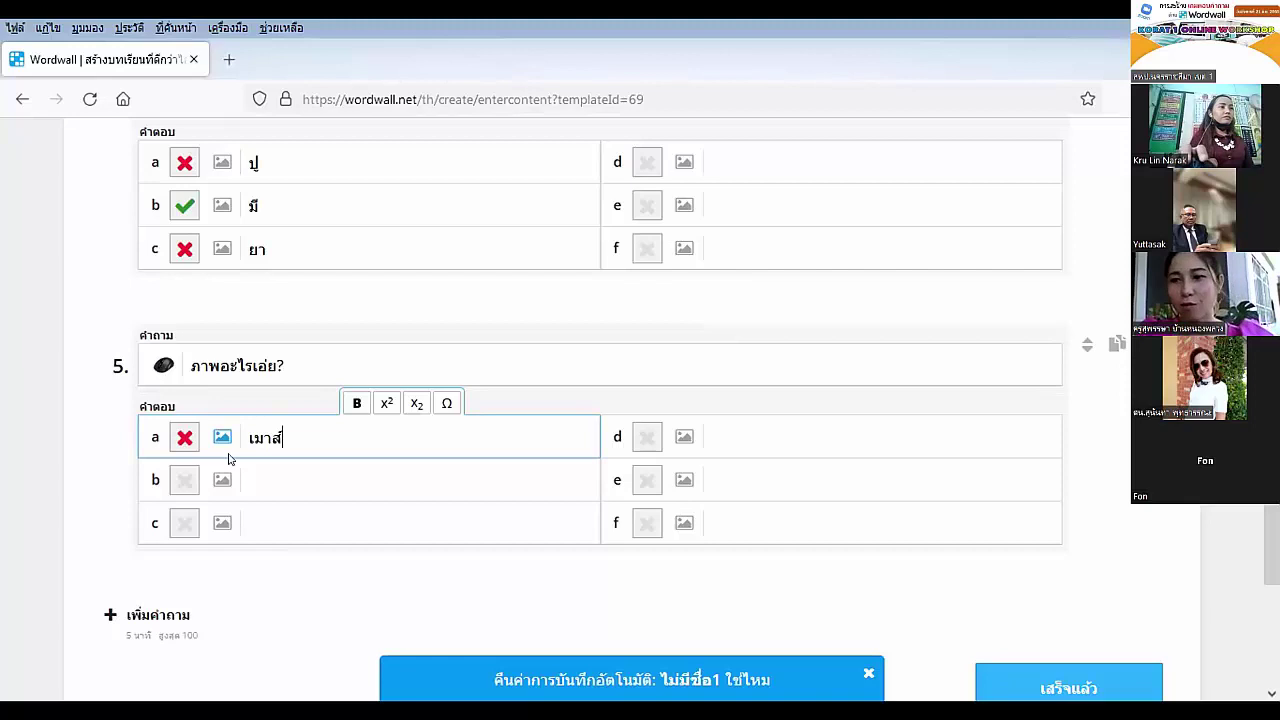
{"action": "left_click", "coordinate": [280, 479]}
{"action": "type", "text": "จอภาพ"}
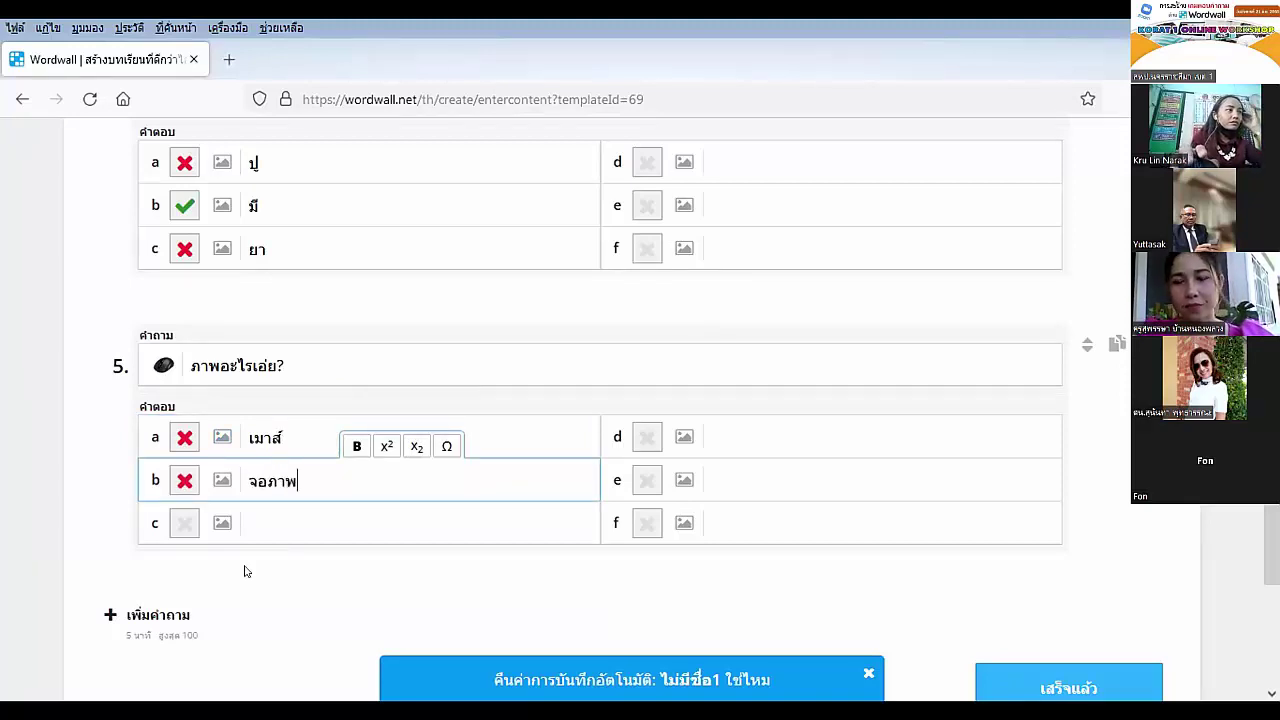
{"action": "left_click", "coordinate": [269, 528]}
{"action": "type", "text": "แป้นพิมพ์"}
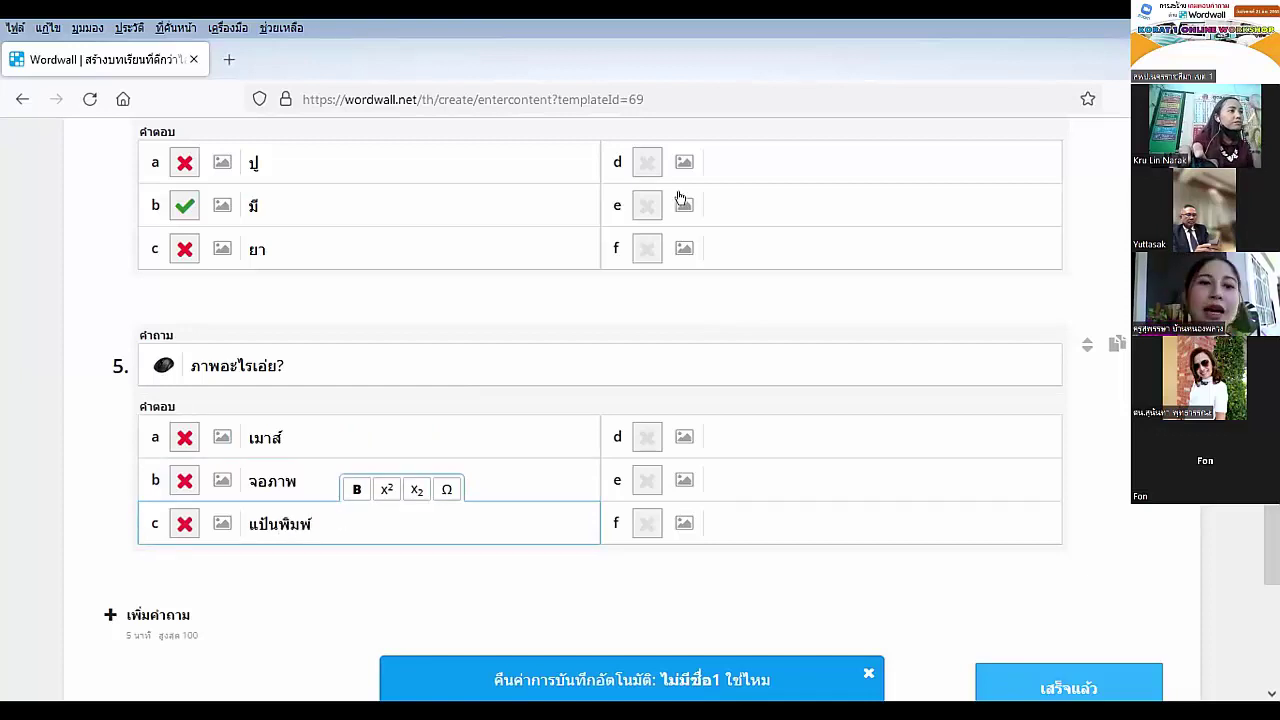
{"action": "left_click", "coordinate": [178, 440]}
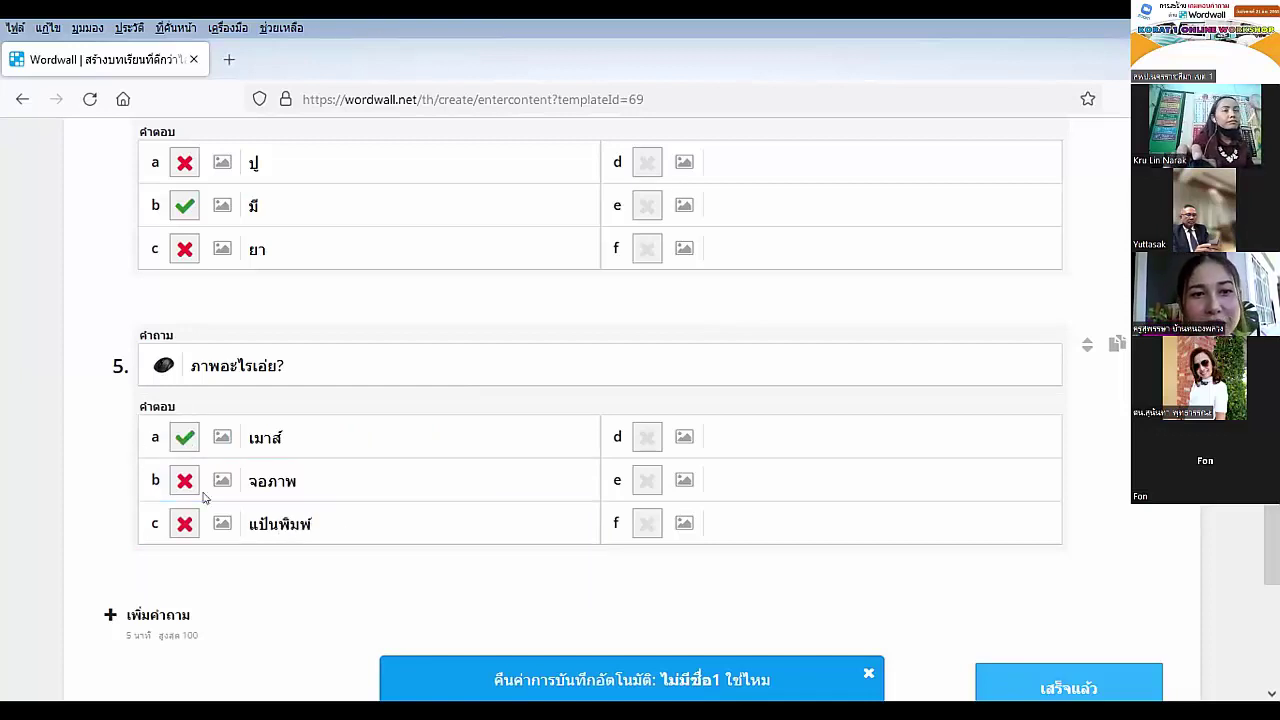
Add question 6 with the text "ภาพไหน คือ แป้นพิมพ์".
{"action": "scroll", "coordinate": [200, 490], "scroll_direction": "down", "scroll_amount": 2}
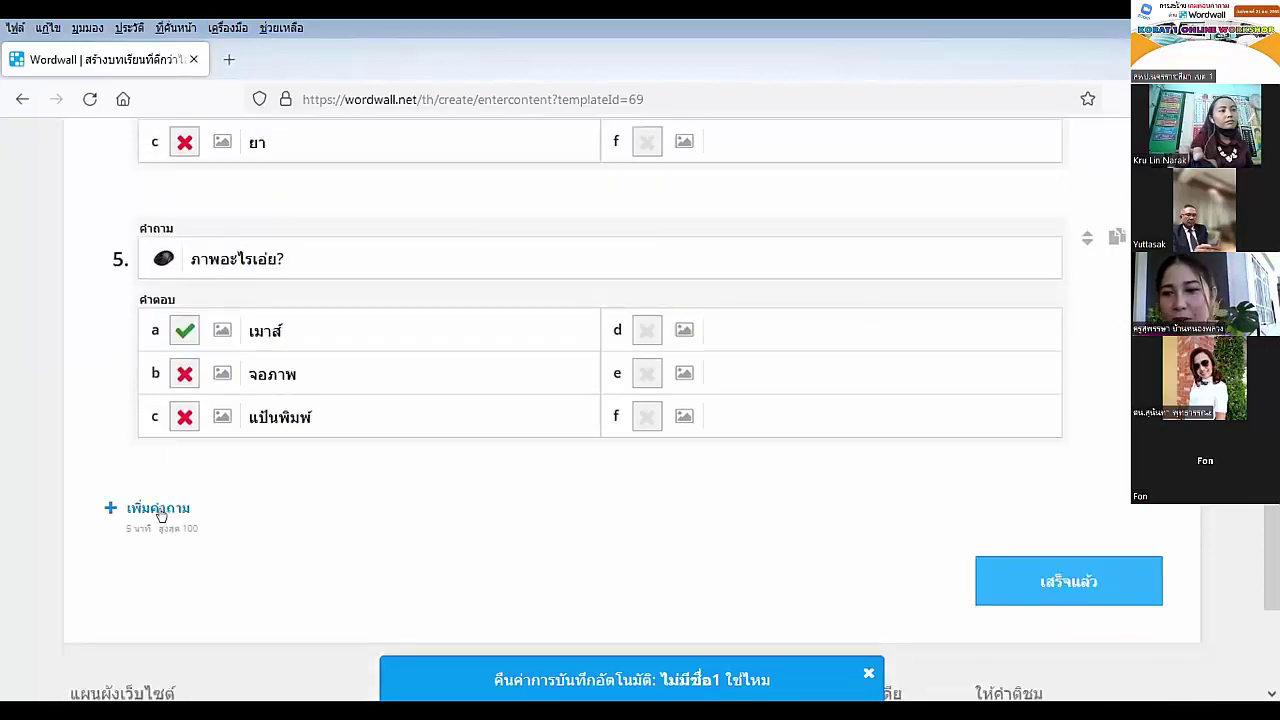
{"action": "left_click", "coordinate": [158, 509]}
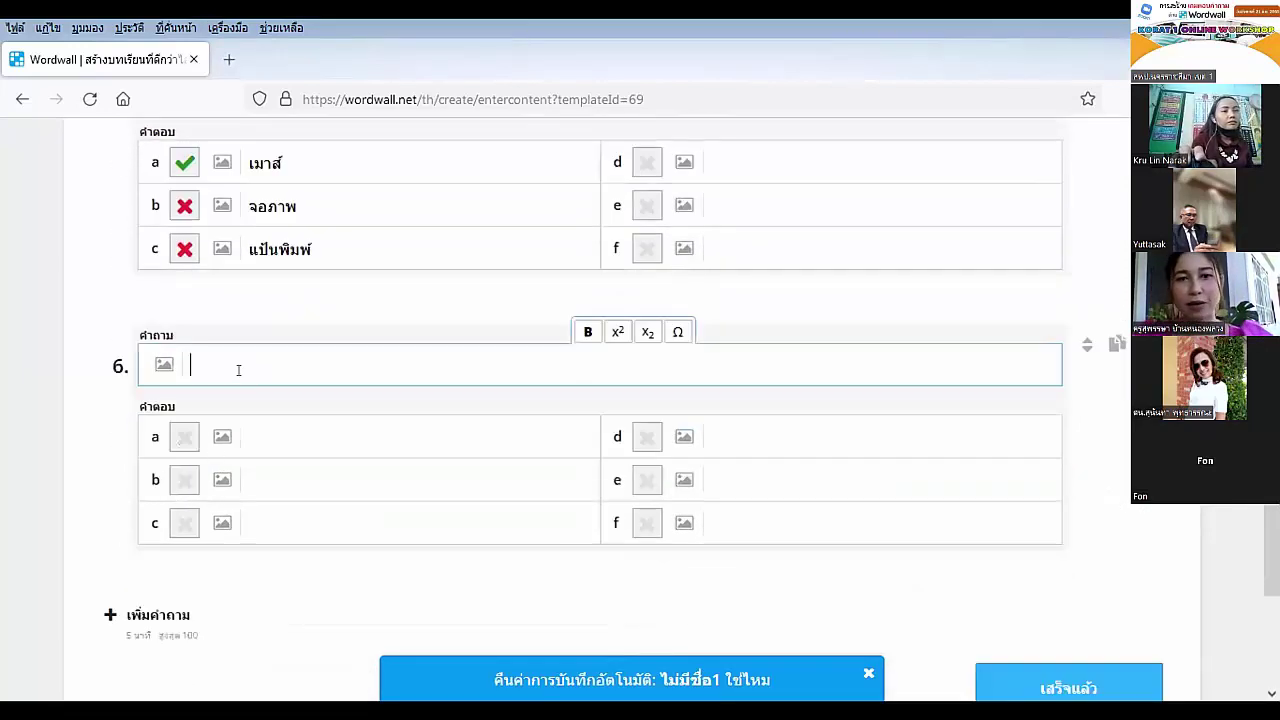
{"action": "type", "text": "ภา"}
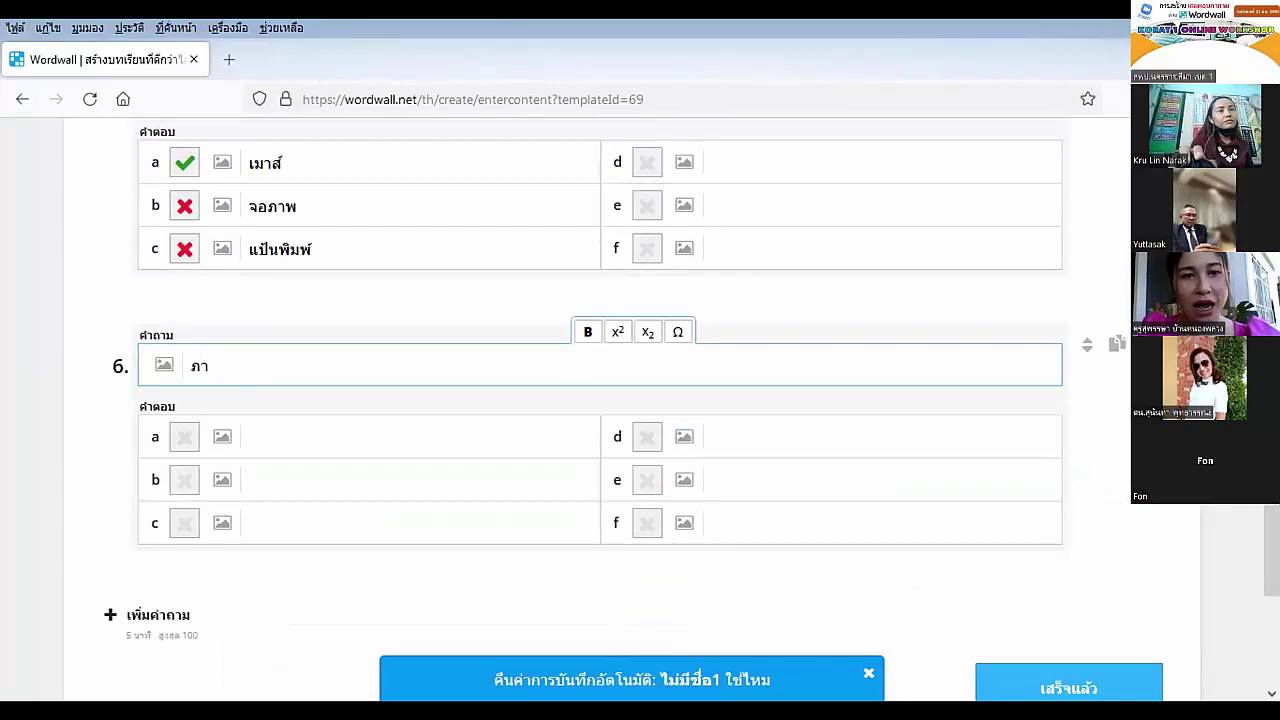
{"action": "type", "text": "พไหน คือ แป้นพิมพ์"}
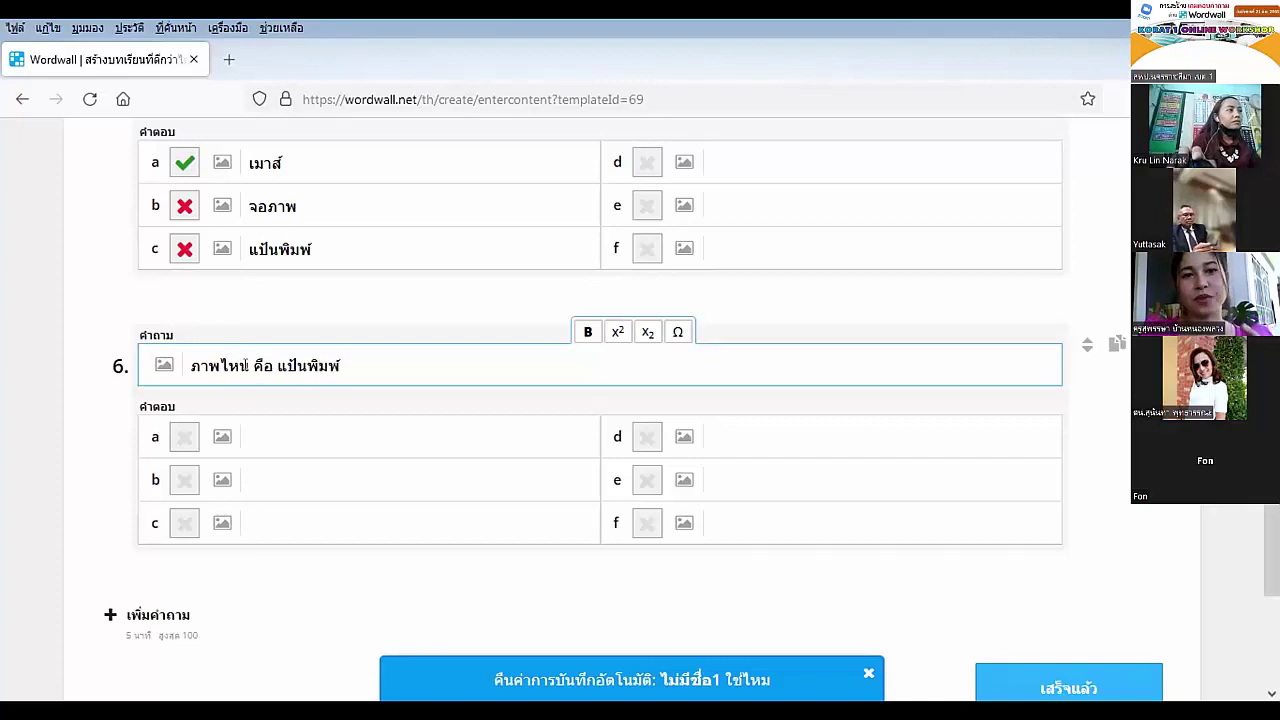
Search the images for "จอภาพ" and add the monitor showing a green meadow (434 × 450) as answer a of question 6.
{"action": "left_click", "coordinate": [222, 446]}
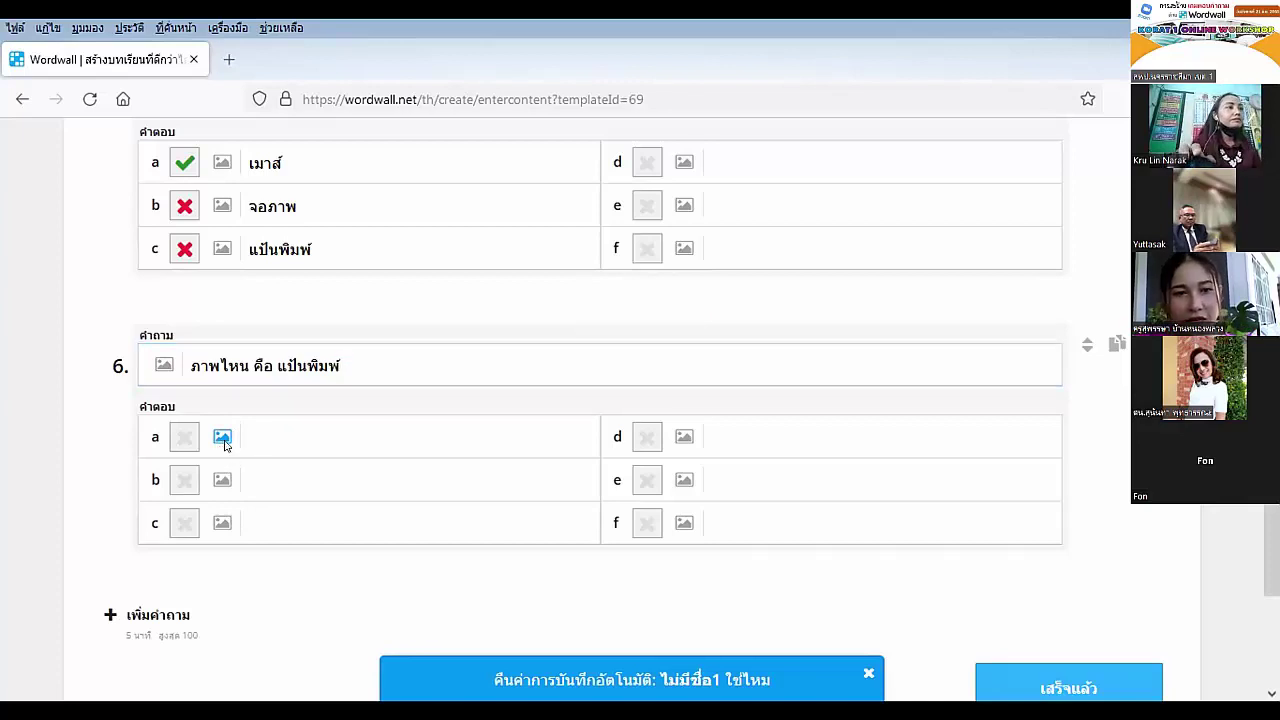
{"action": "type", "text": "จอภาพ"}
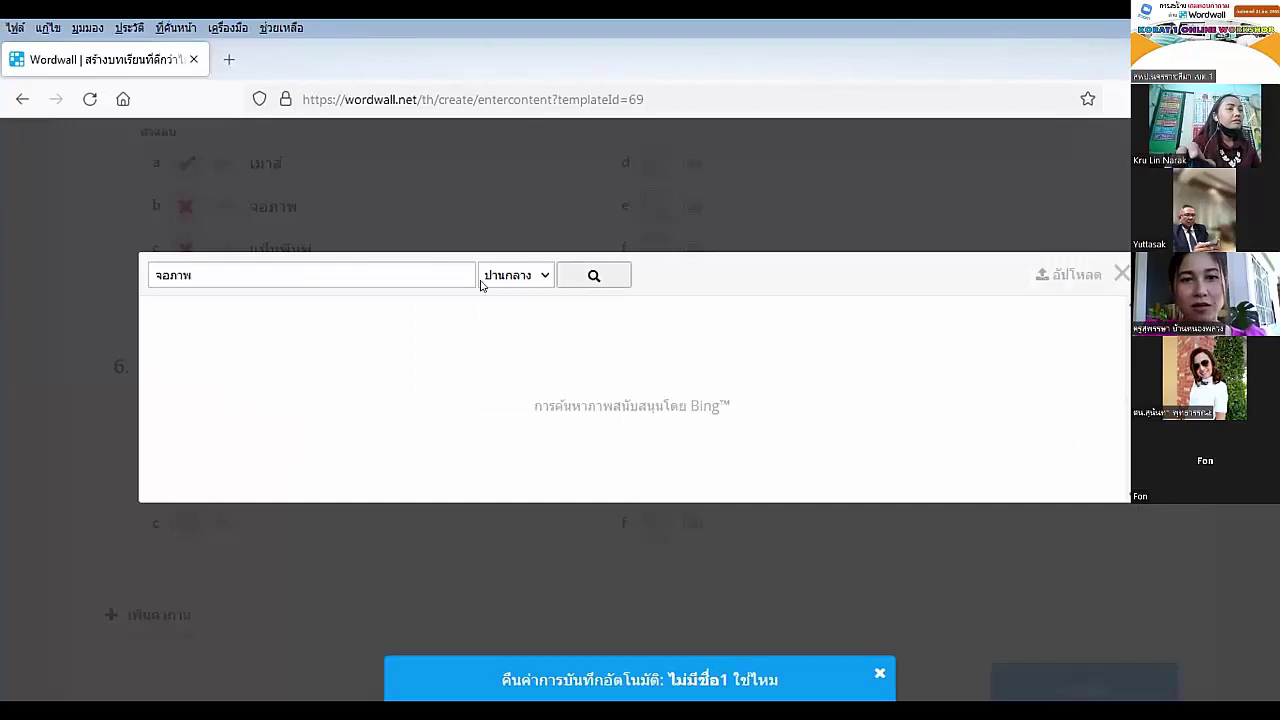
{"action": "left_click", "coordinate": [585, 276]}
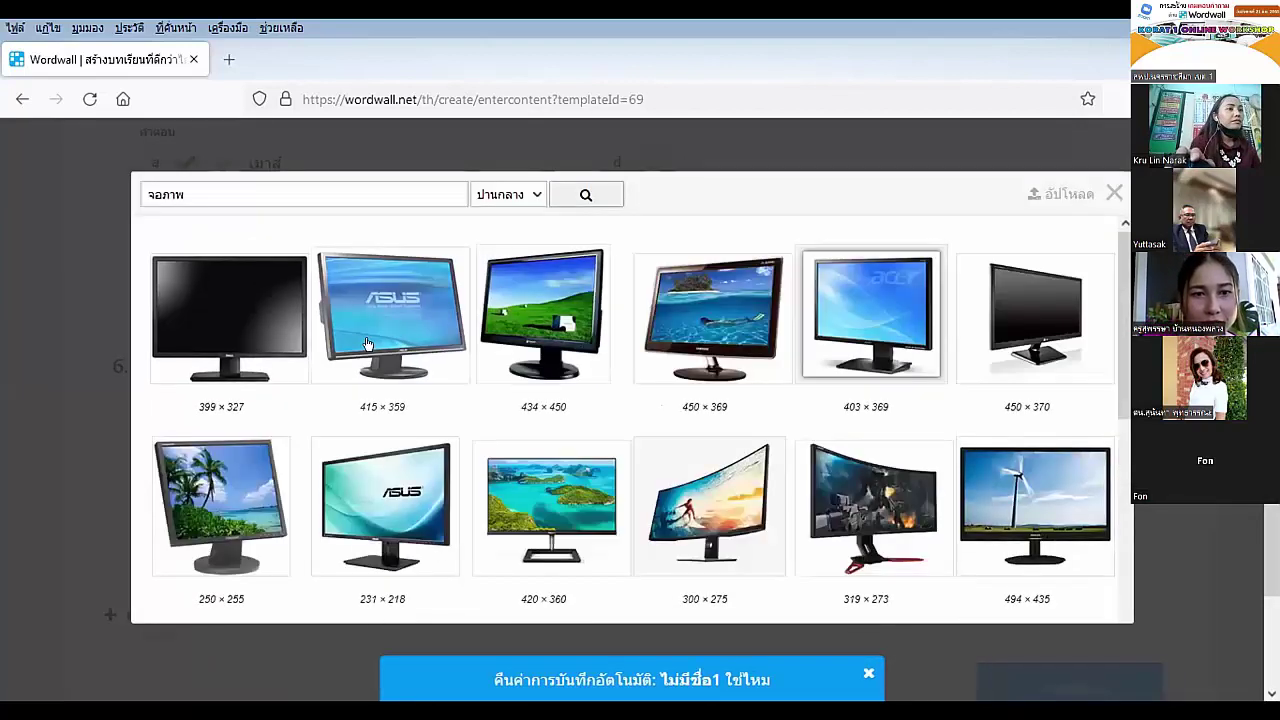
{"action": "left_click", "coordinate": [501, 311]}
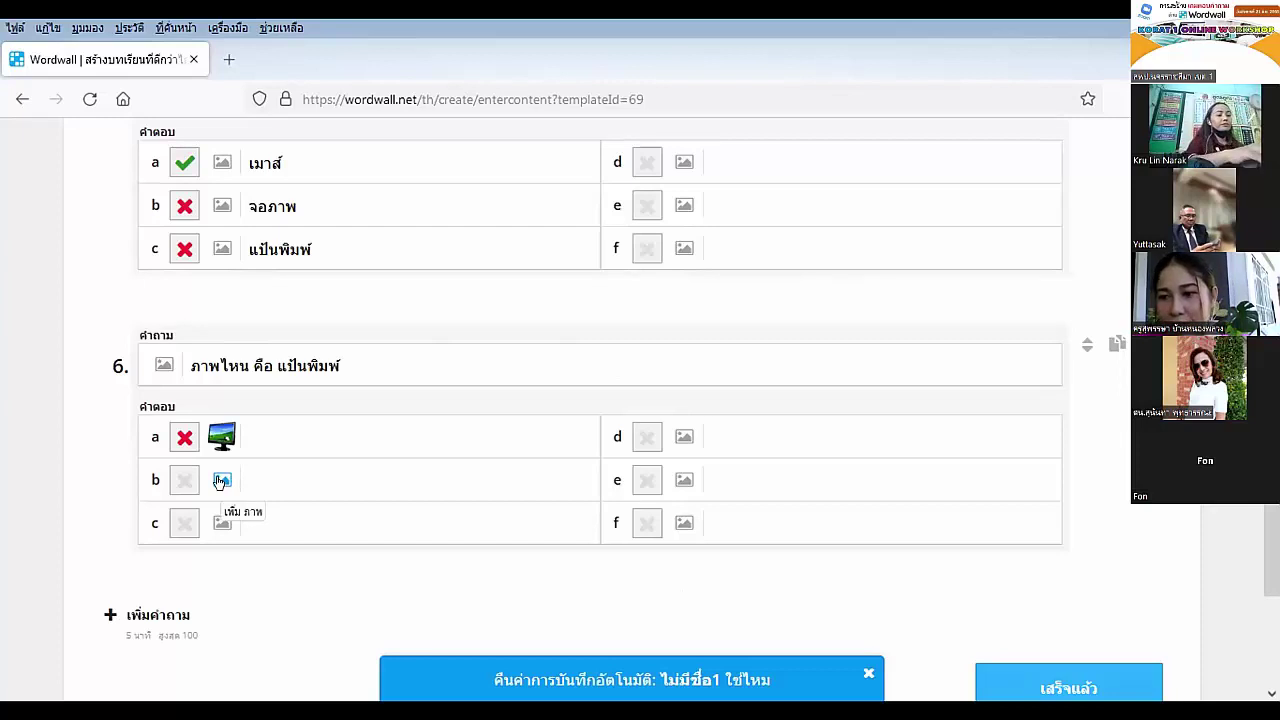
Search the images for "แป้นพิมพ์" and add the black keyboard as answer b of question 6.
{"action": "left_click", "coordinate": [221, 481]}
{"action": "left_click", "coordinate": [440, 274]}
{"action": "type", "text": "แ"}
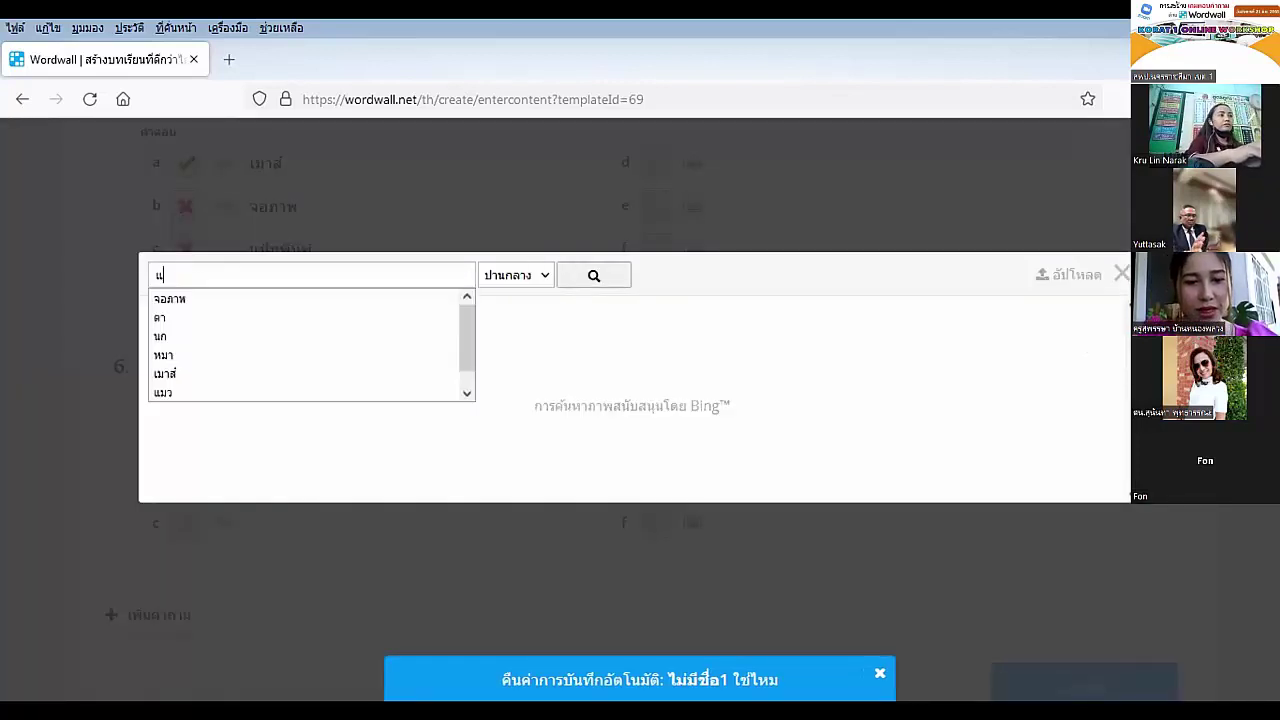
{"action": "type", "text": "ป้นพ"}
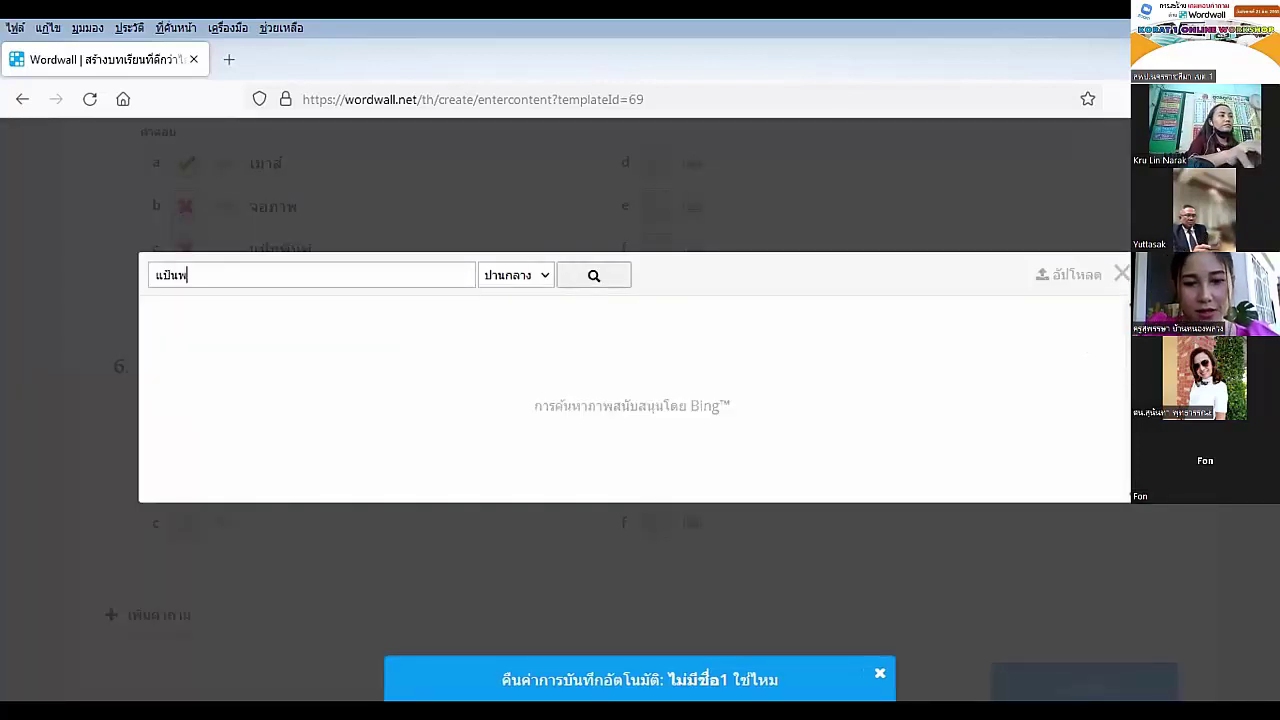
{"action": "type", "text": "ิมพ์"}
{"action": "left_click", "coordinate": [622, 279]}
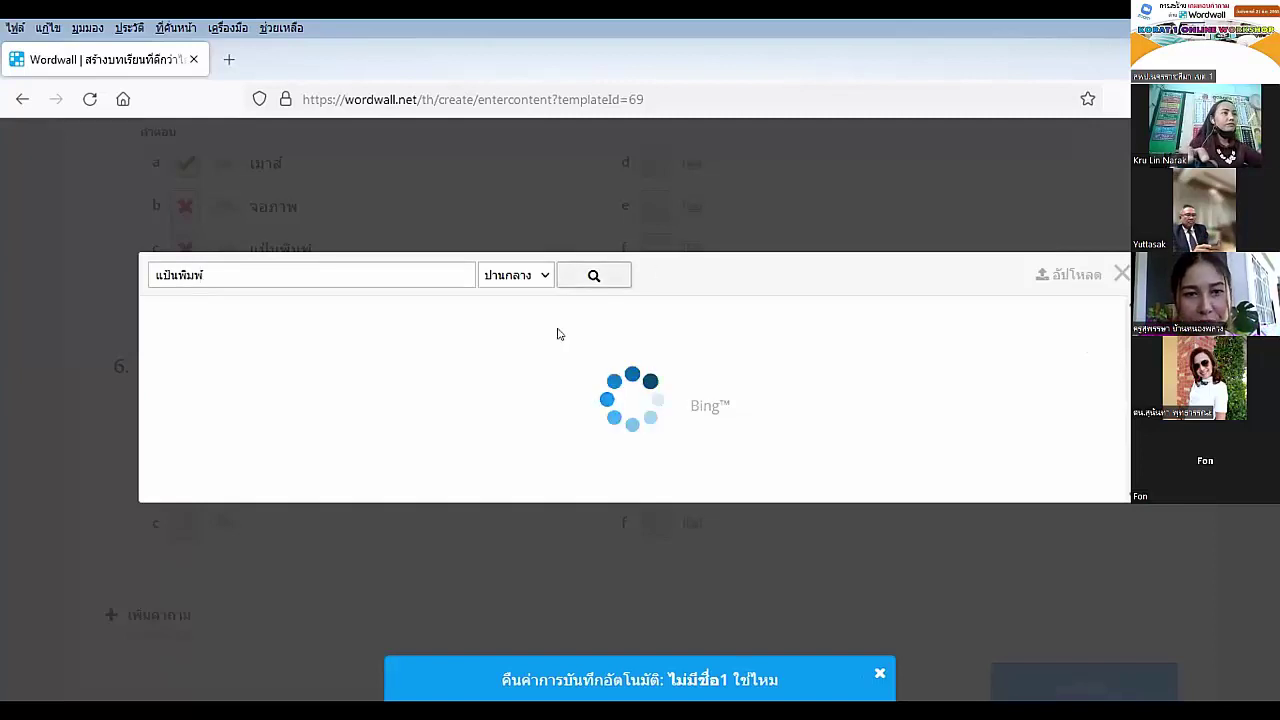
{"action": "left_click", "coordinate": [240, 350]}
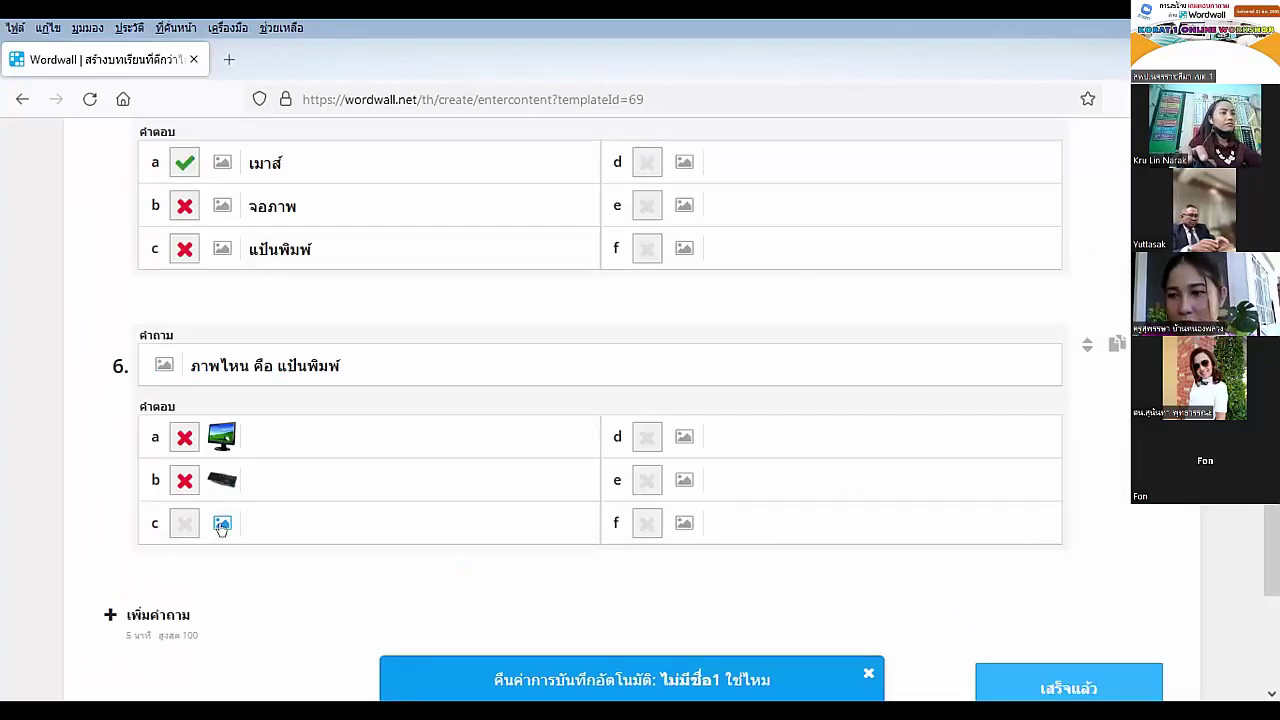
Search the images for "ลำโพง" and add the pair of black speakers (300 × 354) as answer c of question 6.
{"action": "left_click", "coordinate": [222, 524]}
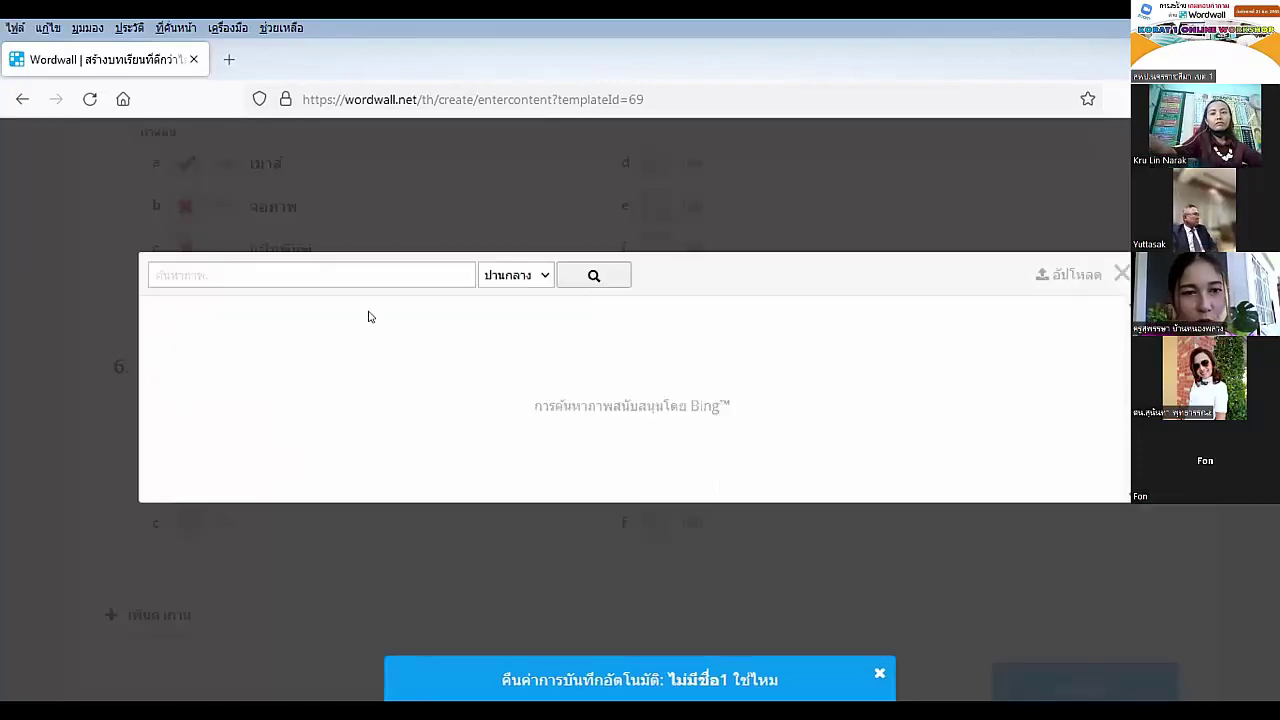
{"action": "type", "text": "ลำโพ"}
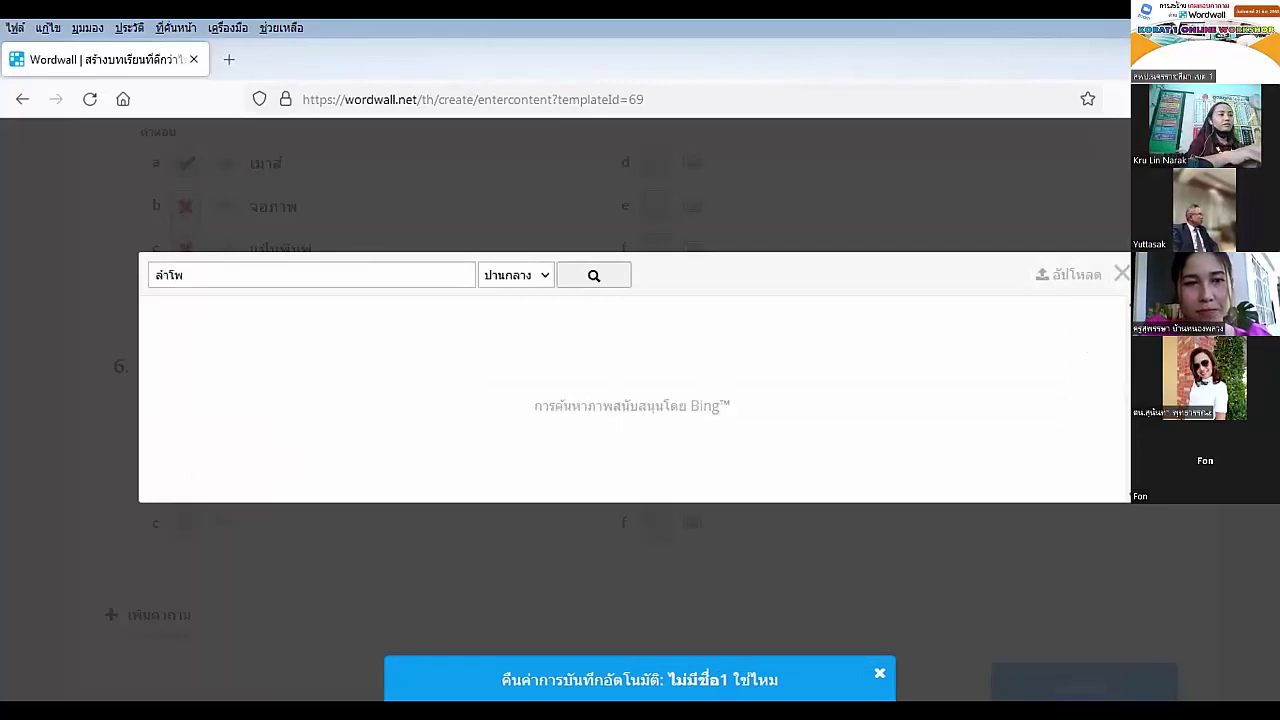
{"action": "type", "text": "ง"}
{"action": "left_click", "coordinate": [580, 268]}
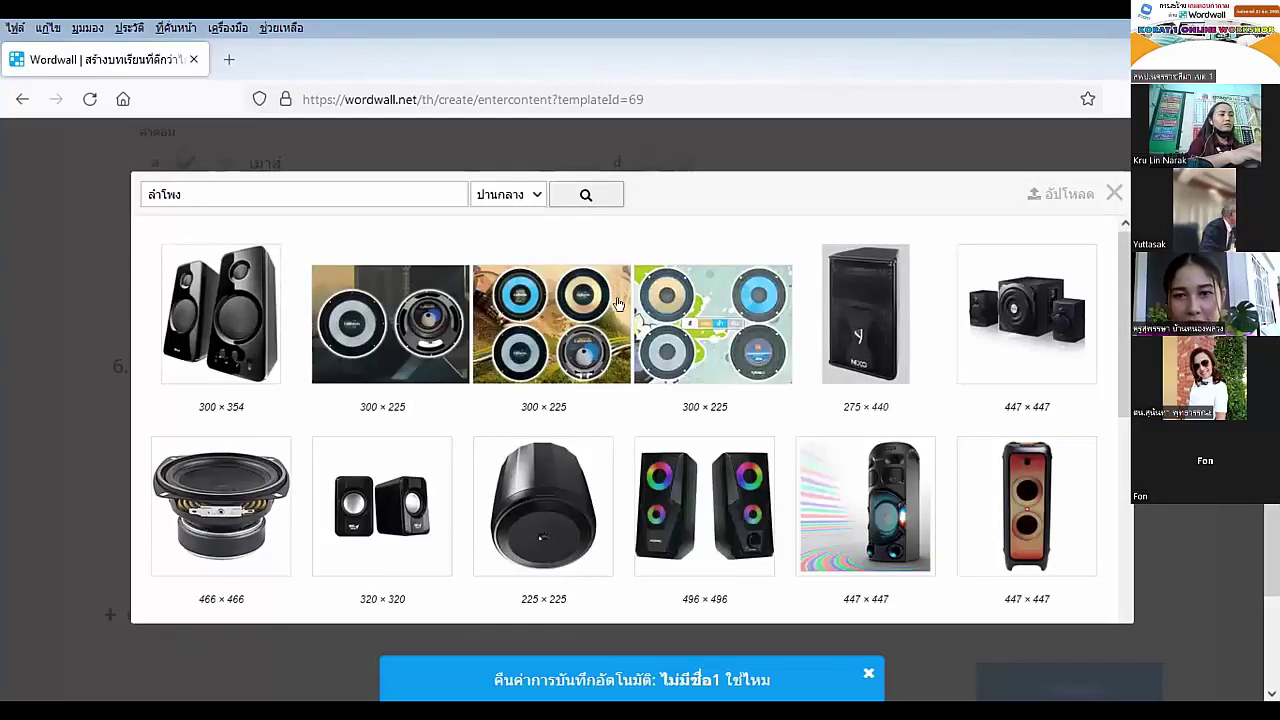
{"action": "left_click", "coordinate": [192, 352]}
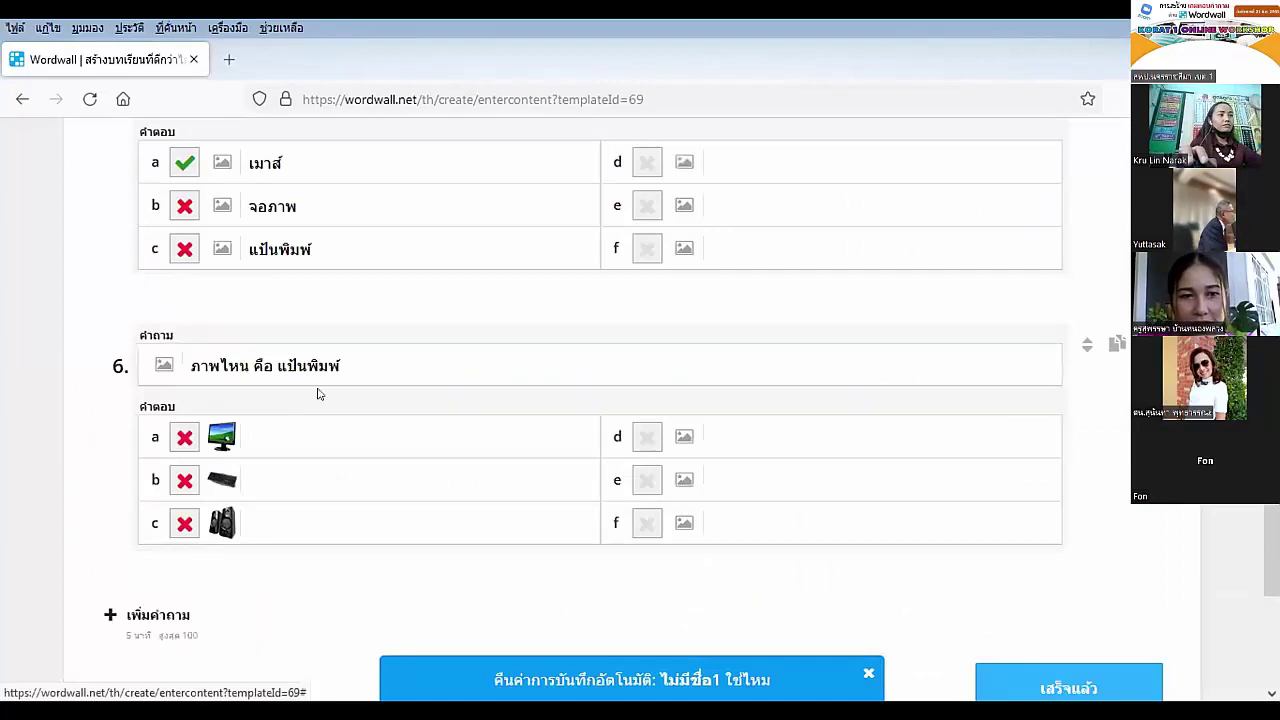
Add question 7 with the text "จากภาพมีฝูงแกะกี่ตัว".
{"action": "scroll", "coordinate": [265, 493], "scroll_direction": "down", "scroll_amount": 2}
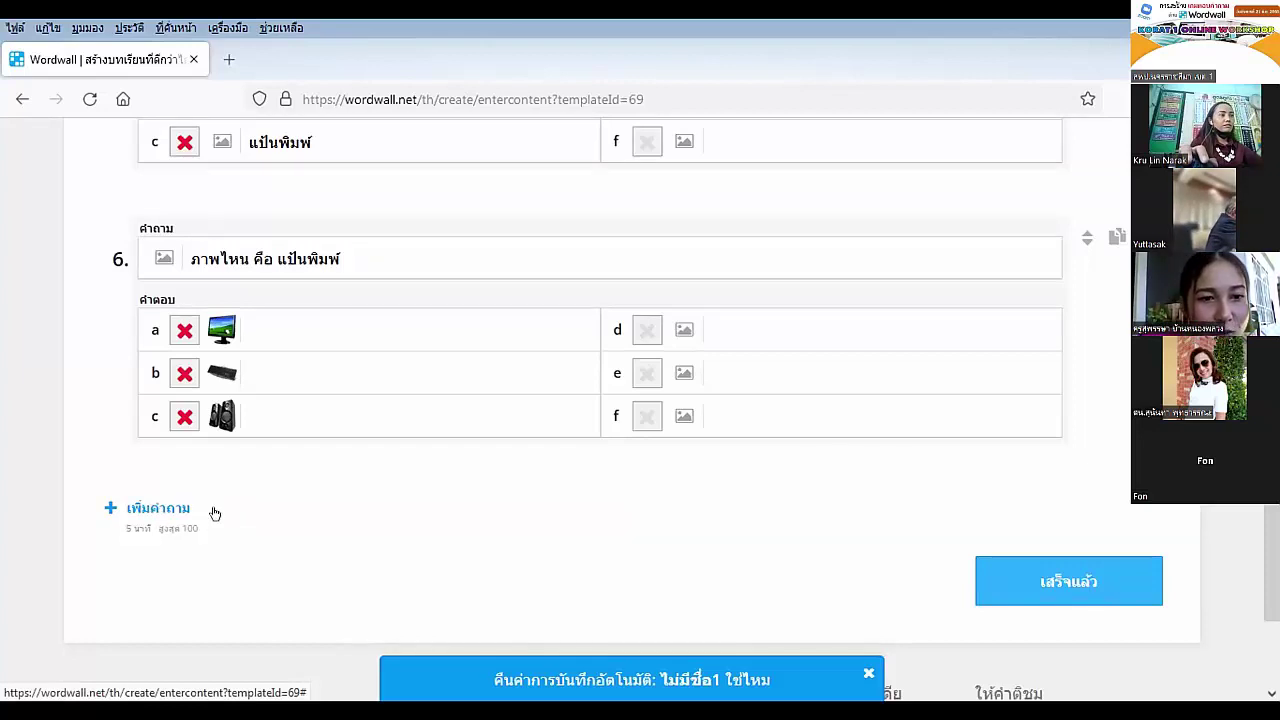
{"action": "left_click", "coordinate": [160, 510]}
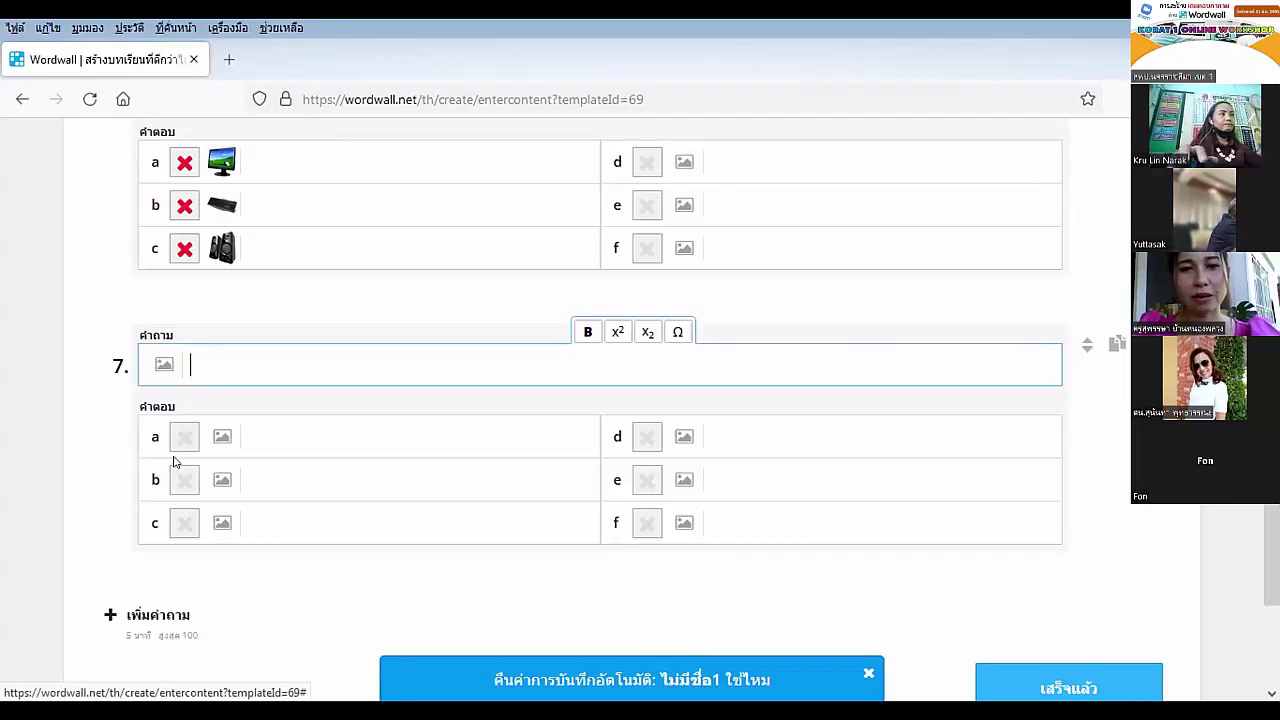
{"action": "type", "text": "จากภาพมี"}
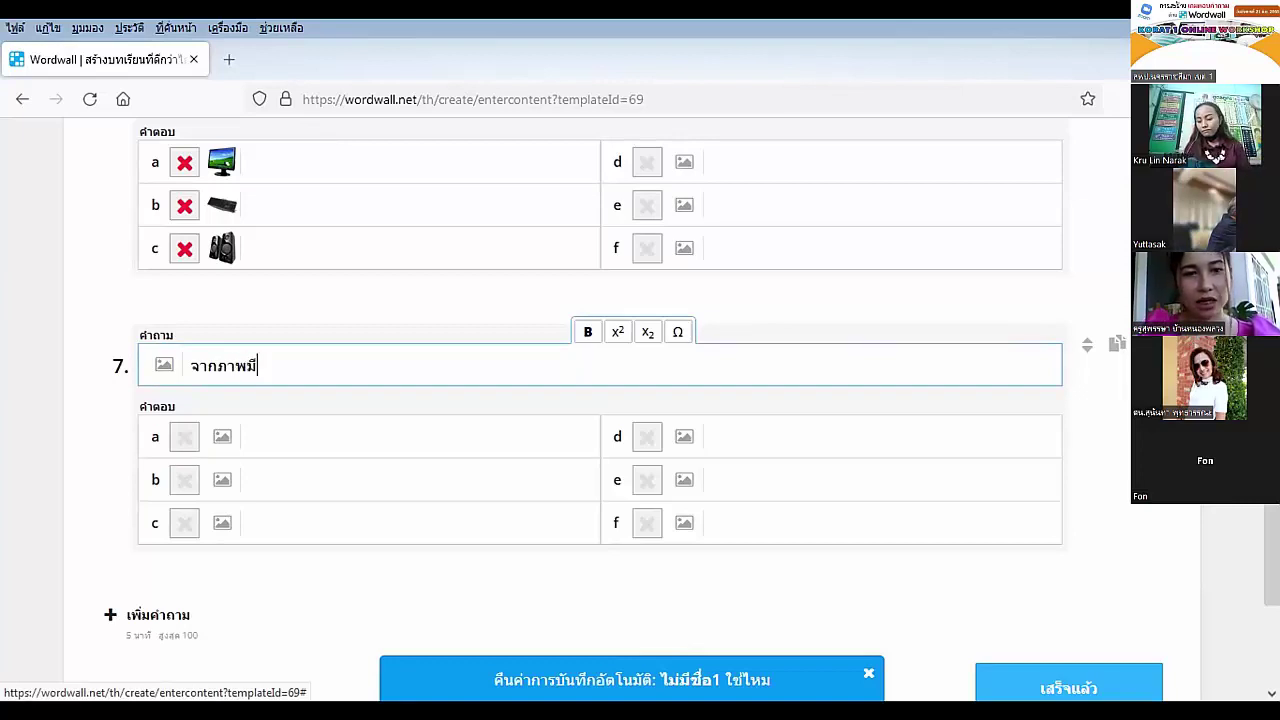
{"action": "type", "text": "ผู้"}
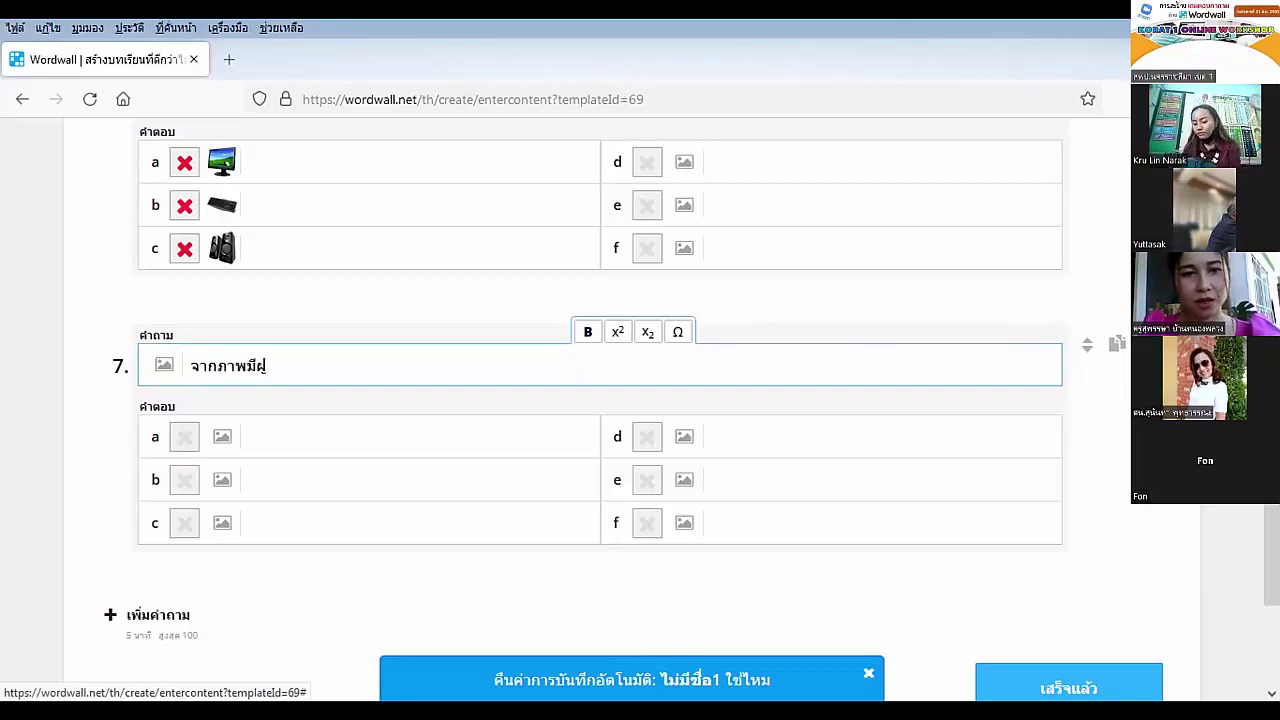
{"action": "type", "text": "ง"}
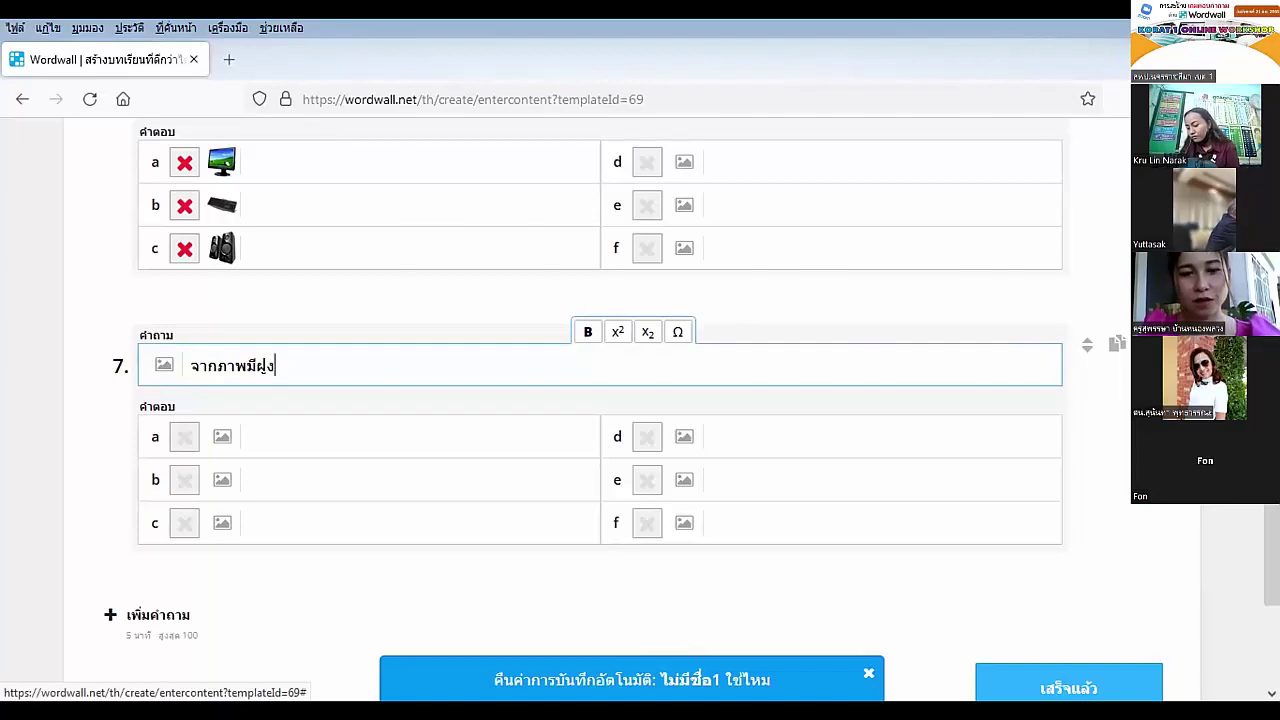
{"action": "type", "text": "แกะกี่ตัว"}
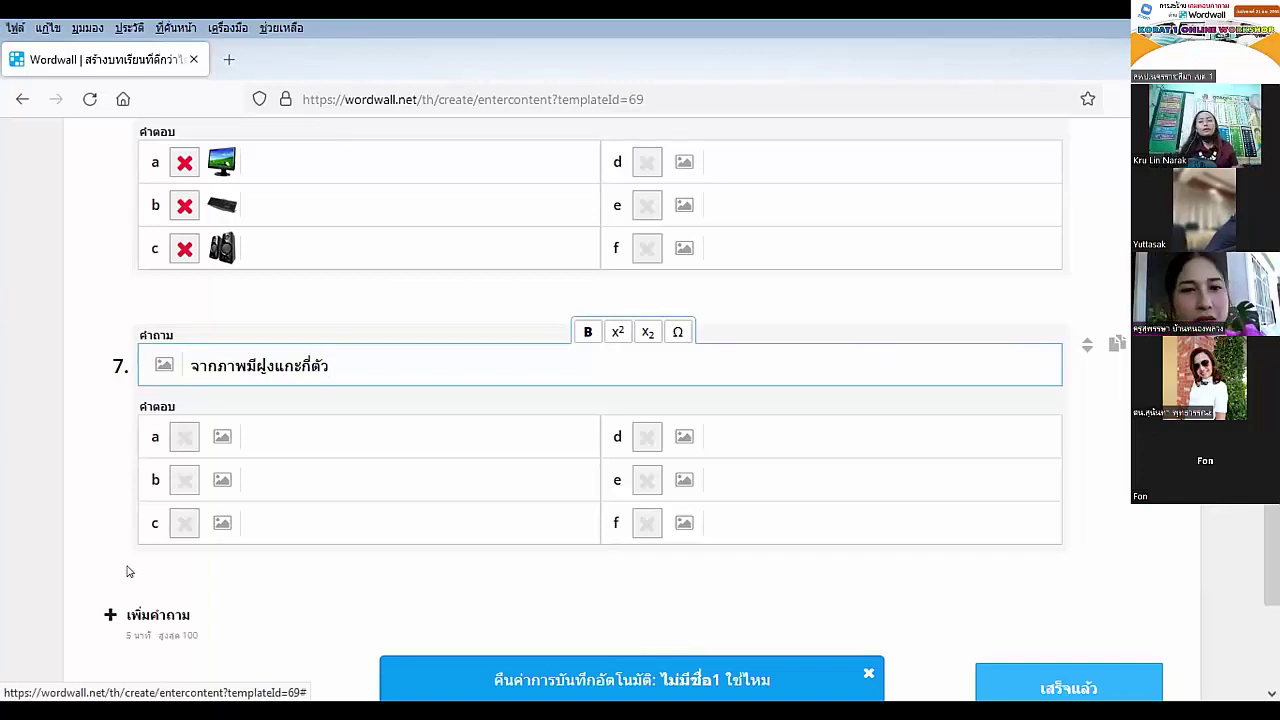
Search the images for "ฝูงสัตว์" and add the sheep scattered on a green field (453 × 340) as the picture of question 7.
{"action": "left_click", "coordinate": [160, 367]}
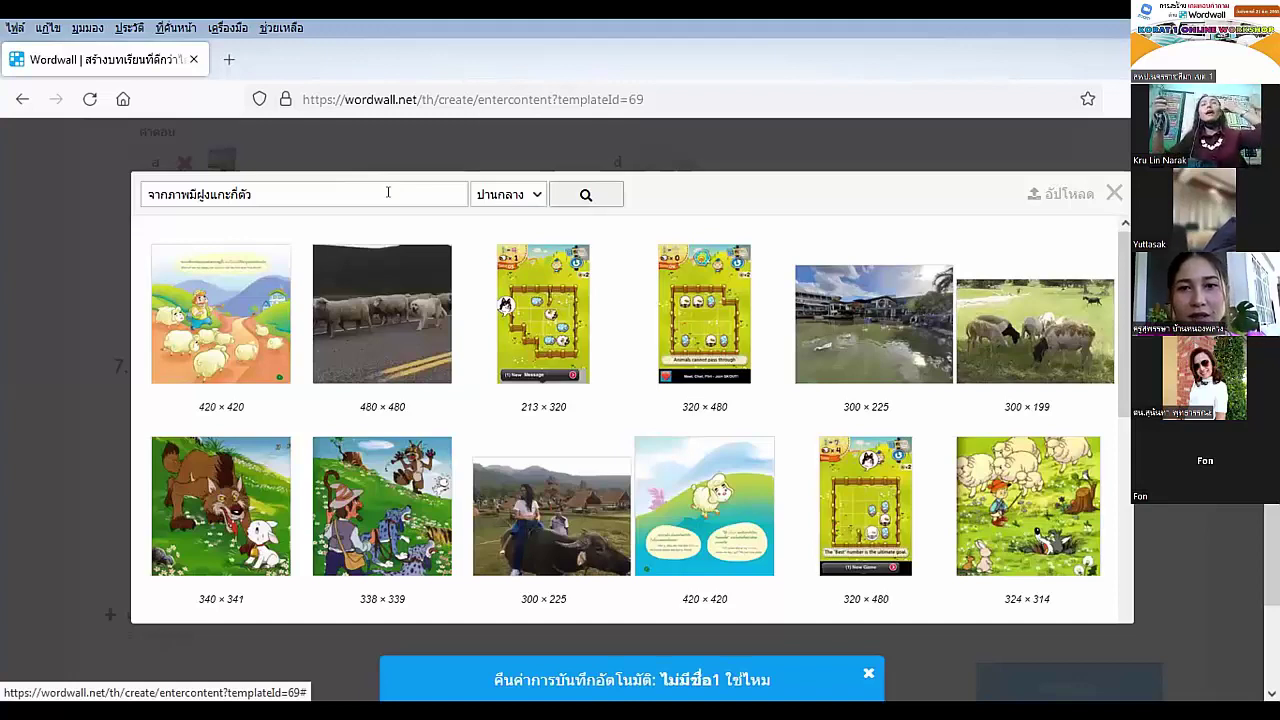
{"action": "left_click", "coordinate": [330, 184]}
{"action": "key", "text": "BackSpace"}
{"action": "key", "text": "BackSpace"}
{"action": "key", "text": "BackSpace"}
{"action": "key", "text": "BackSpace"}
{"action": "key", "text": "BackSpace"}
{"action": "key", "text": "BackSpace"}
{"action": "key", "text": "BackSpace"}
{"action": "key", "text": "BackSpace"}
{"action": "key", "text": "BackSpace"}
{"action": "key", "text": "BackSpace"}
{"action": "key", "text": "BackSpace"}
{"action": "key", "text": "BackSpace"}
{"action": "key", "text": "BackSpace"}
{"action": "key", "text": "BackSpace"}
{"action": "key", "text": "BackSpace"}
{"action": "key", "text": "BackSpace"}
{"action": "key", "text": "BackSpace"}
{"action": "key", "text": "BackSpace"}
{"action": "key", "text": "BackSpace"}
{"action": "key", "text": "BackSpace"}
{"action": "type", "text": "ฝูงสัตว"}
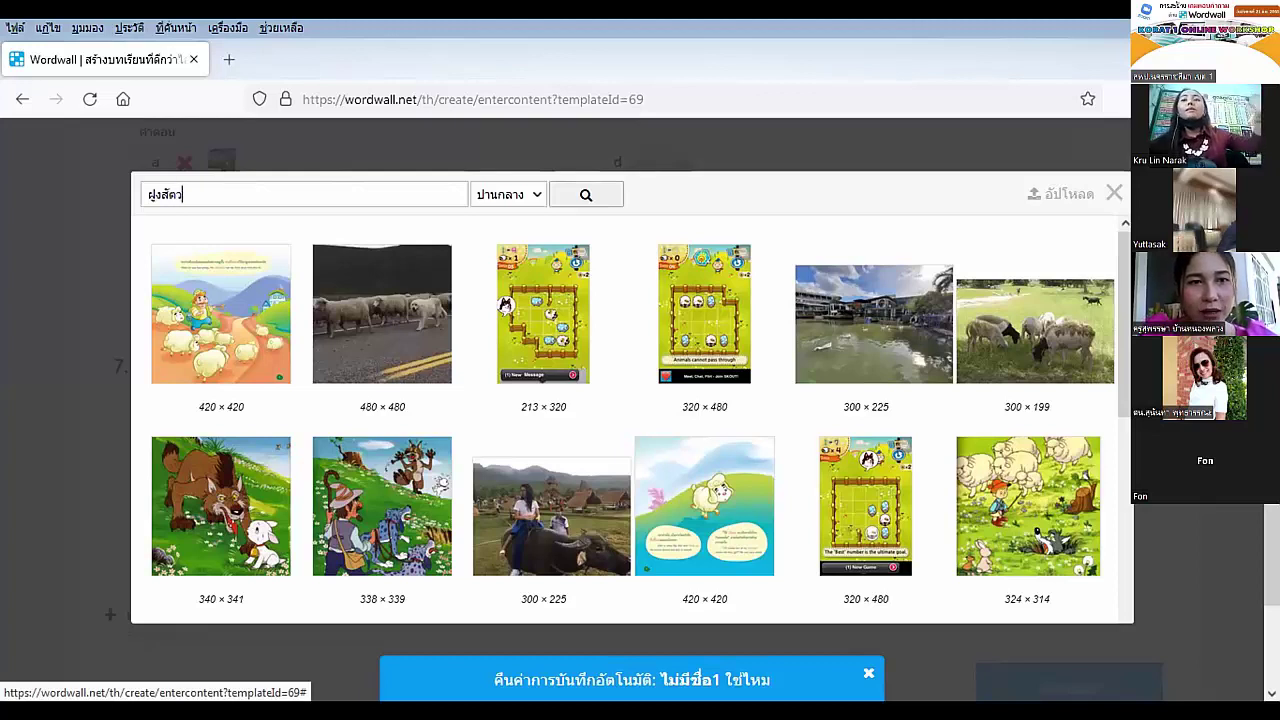
{"action": "left_click", "coordinate": [586, 194]}
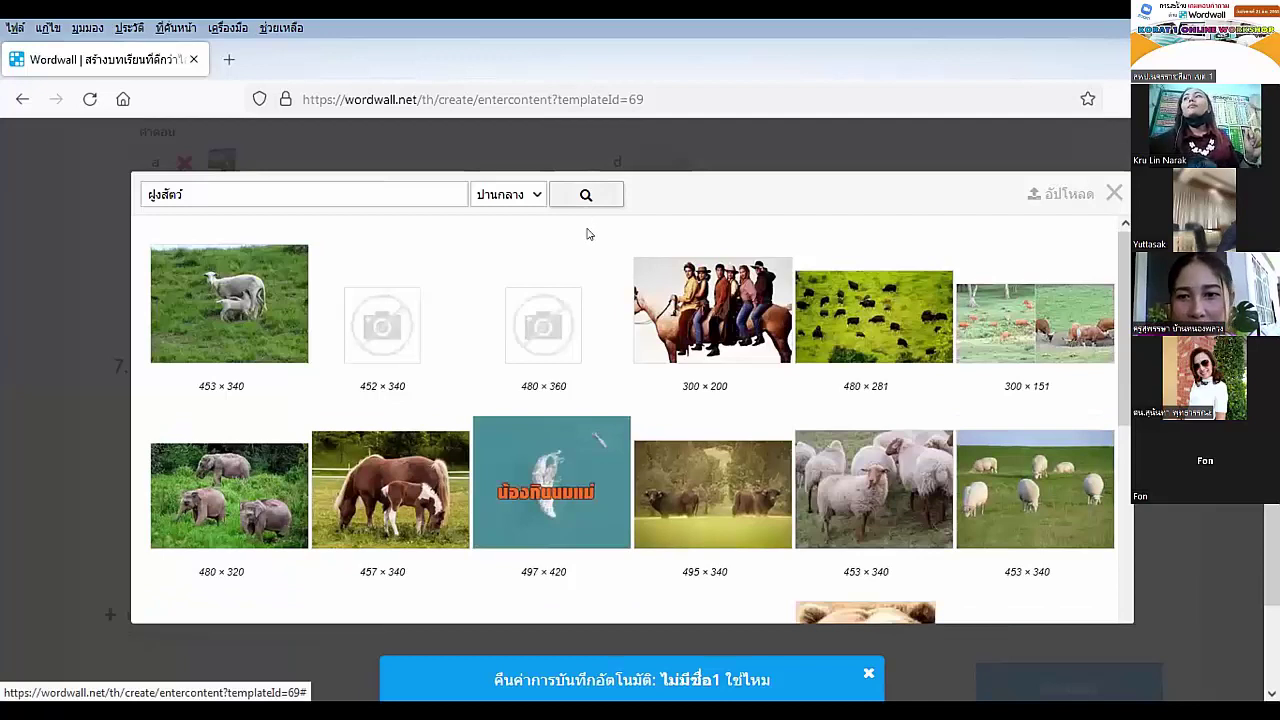
{"action": "scroll", "coordinate": [588, 234], "scroll_direction": "down", "scroll_amount": 1}
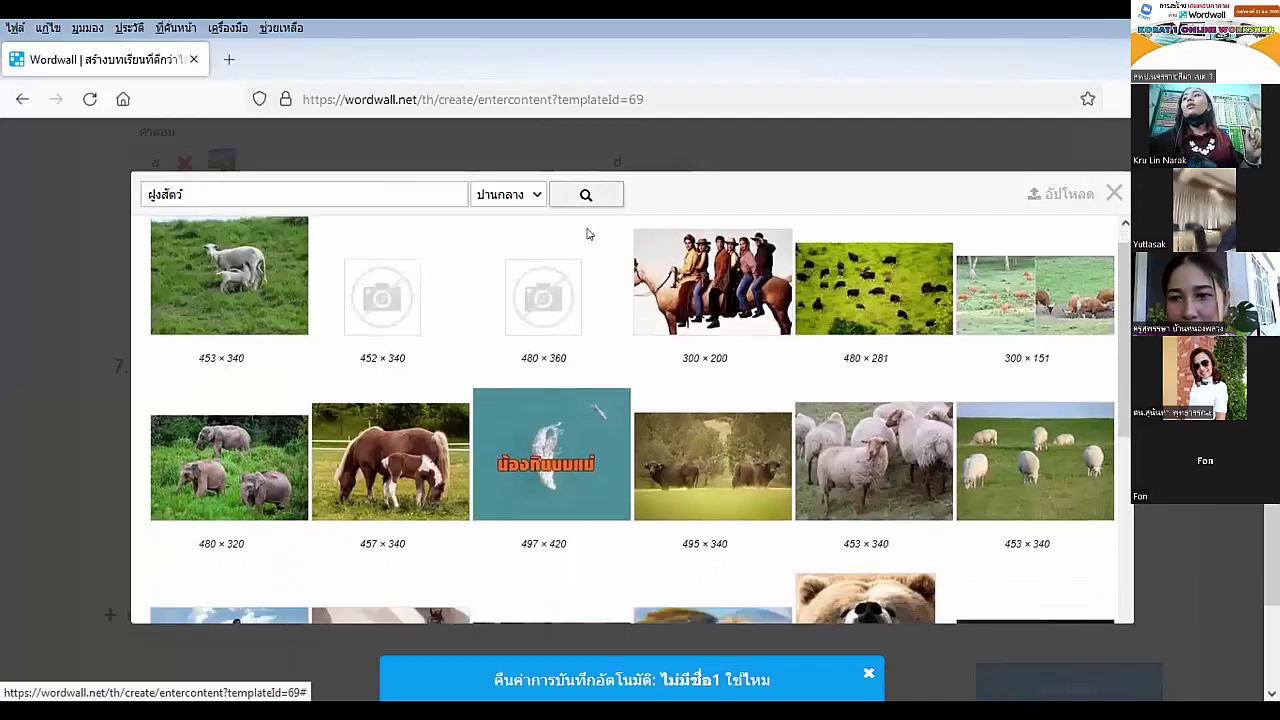
{"action": "left_click", "coordinate": [995, 463]}
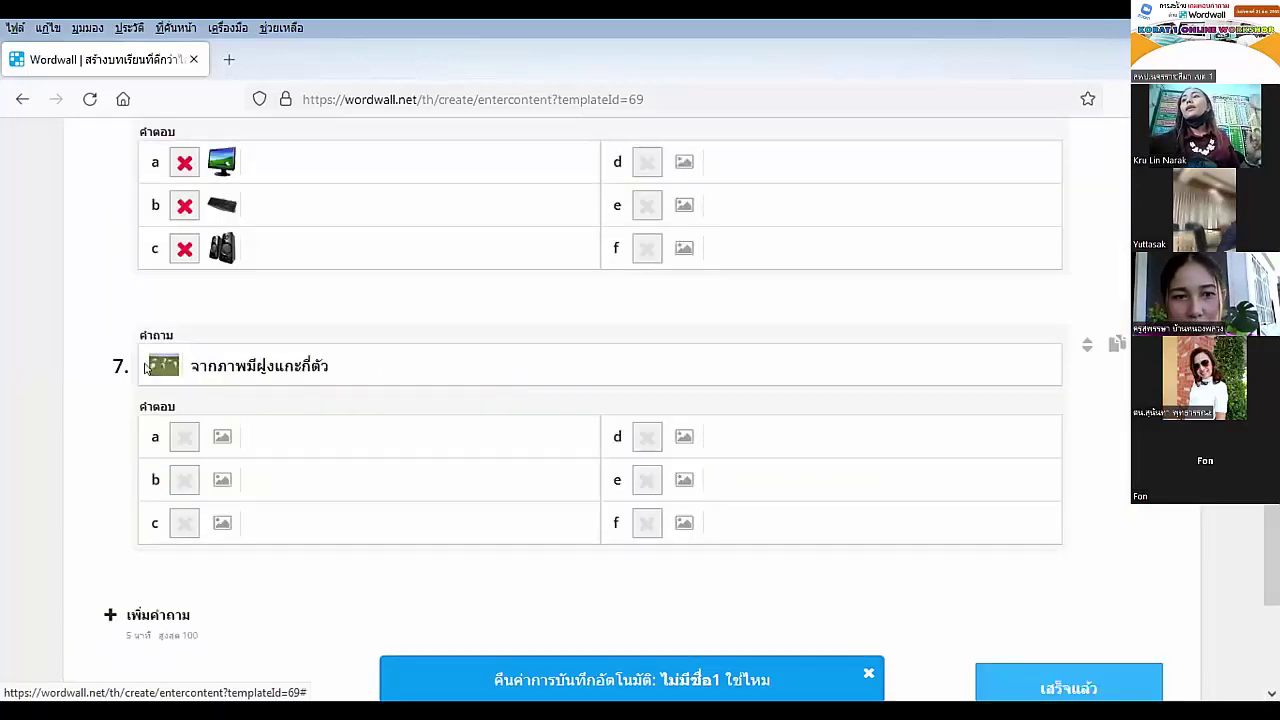
Enter 4, 5 and 6 as answers a, b and c of question 7, and mark 6 as correct.
{"action": "left_click", "coordinate": [250, 436]}
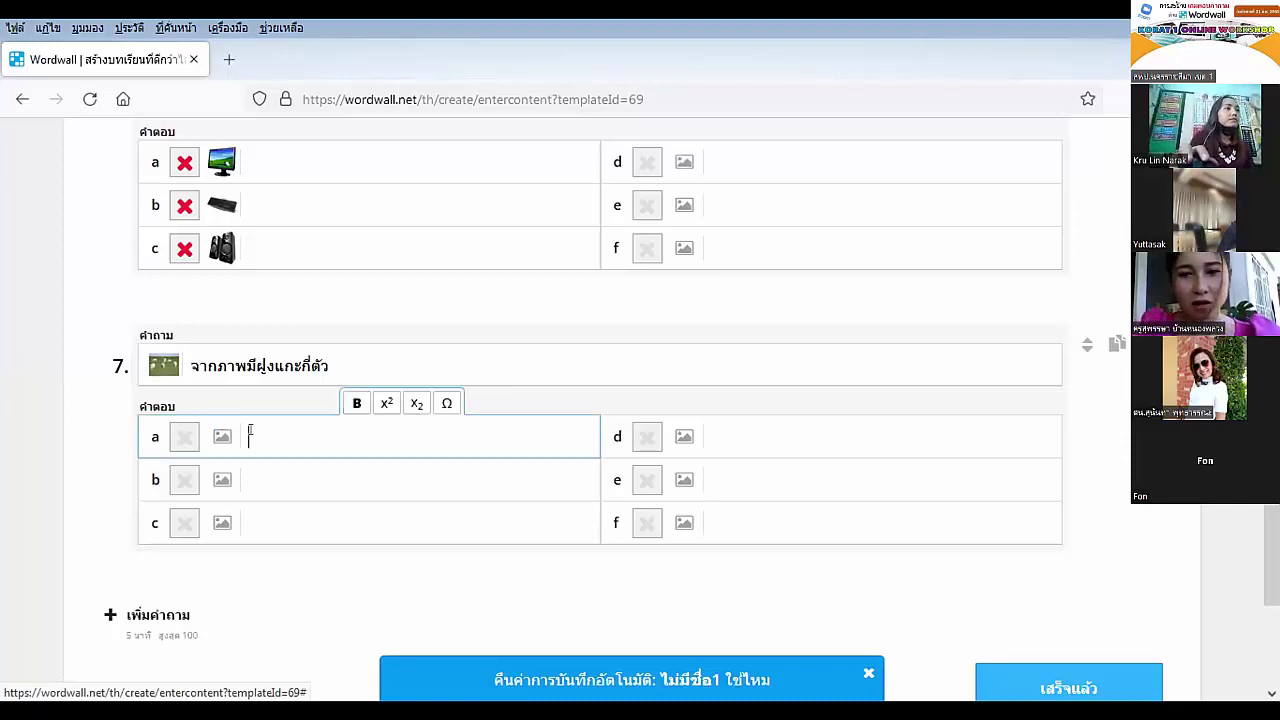
{"action": "type", "text": "55"}
{"action": "key", "text": "BackSpace"}
{"action": "type", "text": "4"}
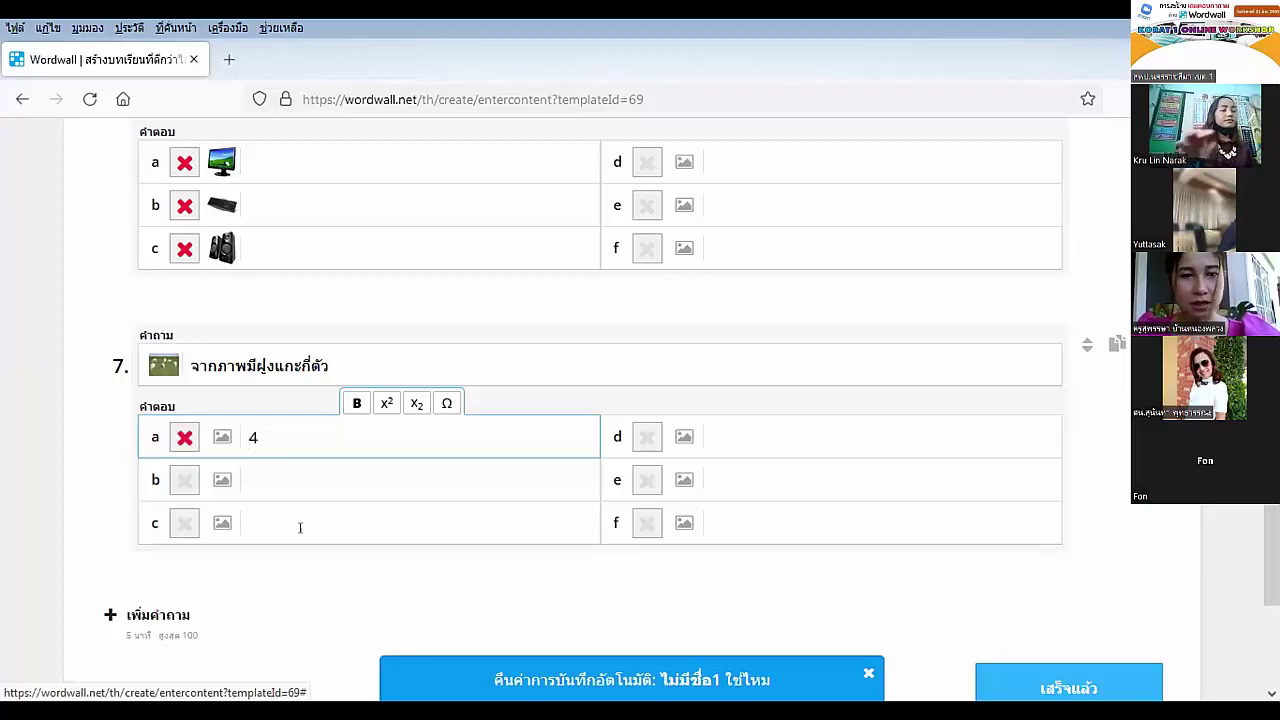
{"action": "left_click", "coordinate": [278, 480]}
{"action": "type", "text": "5"}
{"action": "left_click", "coordinate": [262, 521]}
{"action": "type", "text": "6"}
{"action": "left_click", "coordinate": [184, 523]}
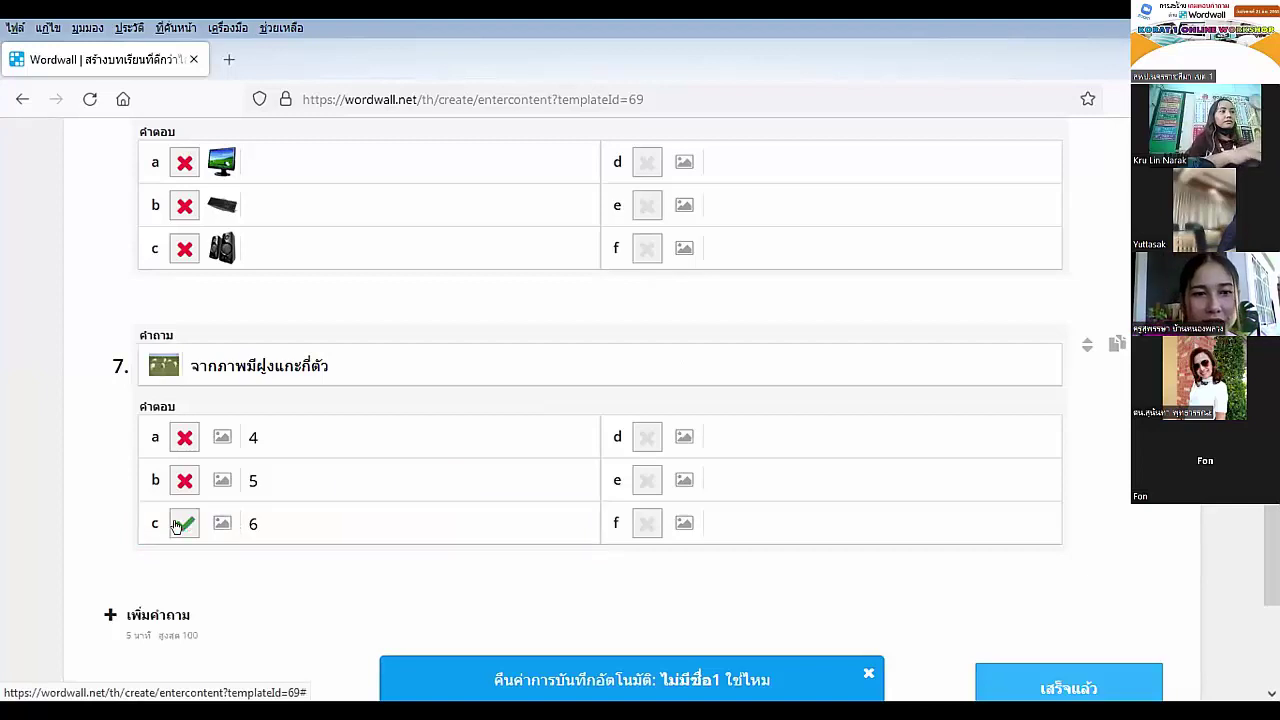
Add question 8 with the text "ข้อใดแสดงจำนวน 4".
{"action": "scroll", "coordinate": [225, 465], "scroll_direction": "down", "scroll_amount": 2}
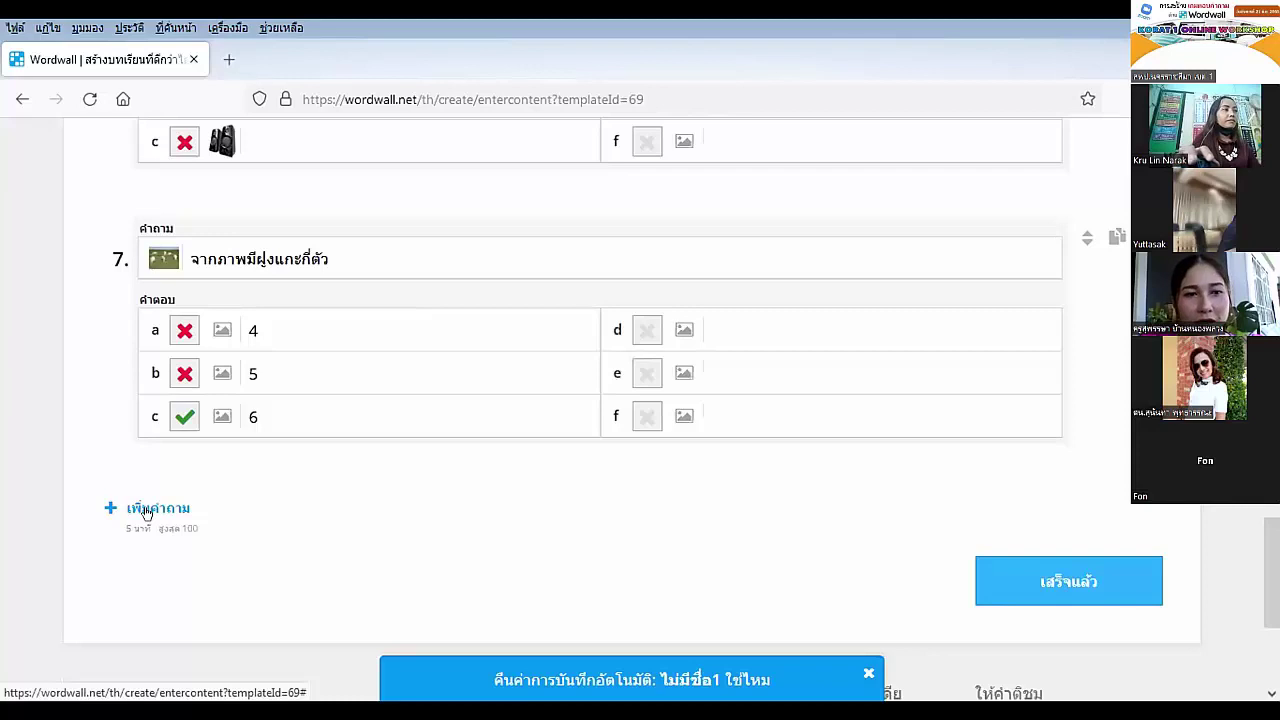
{"action": "left_click", "coordinate": [147, 510]}
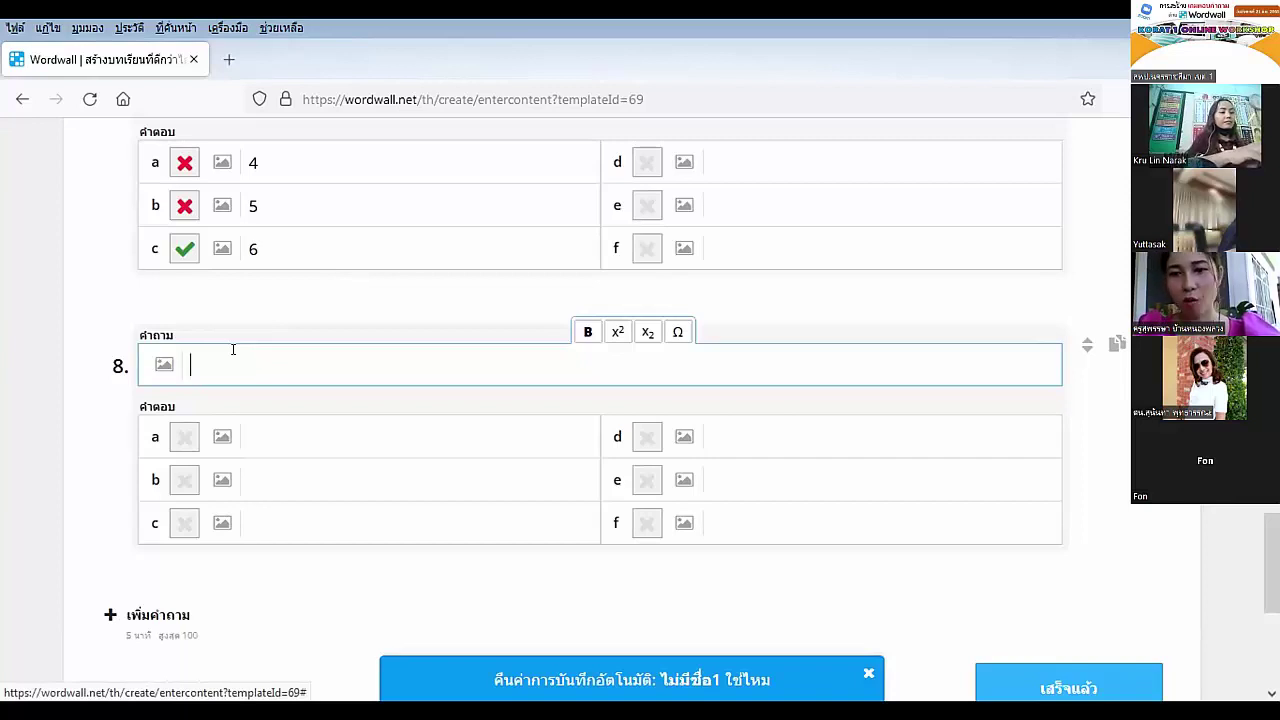
{"action": "type", "text": "ข้อ"}
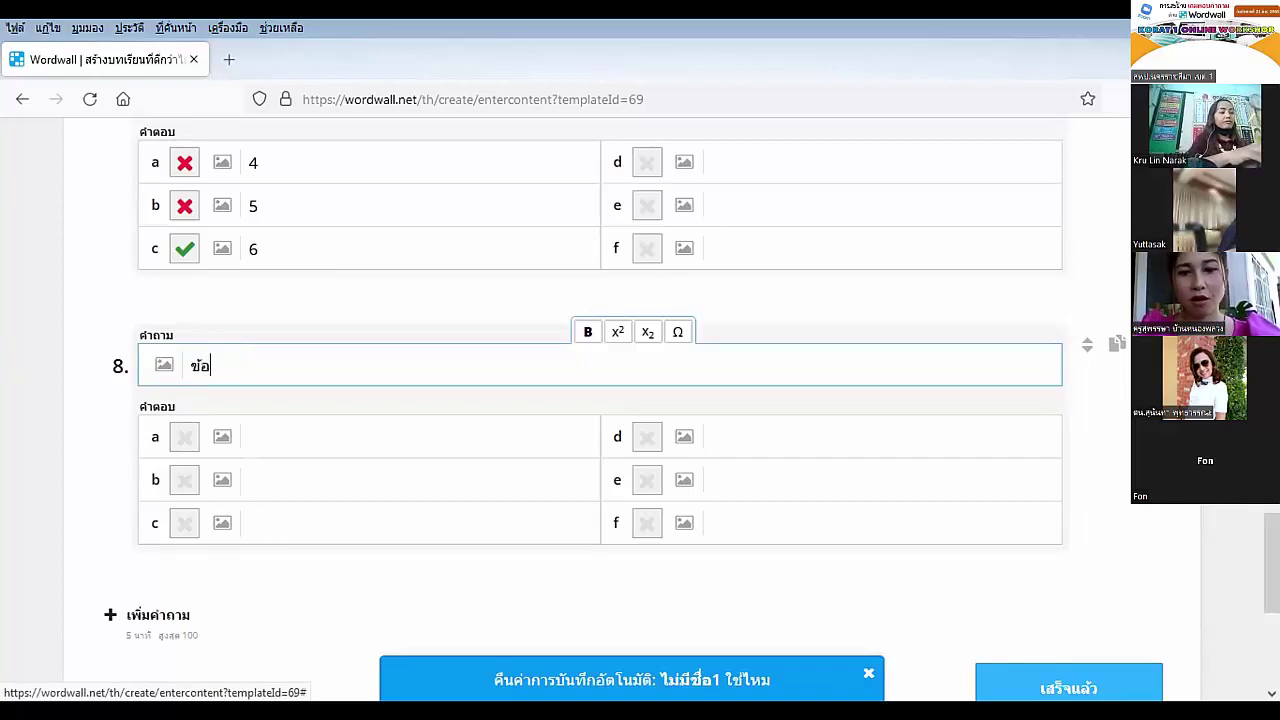
{"action": "type", "text": "ใดแสดง"}
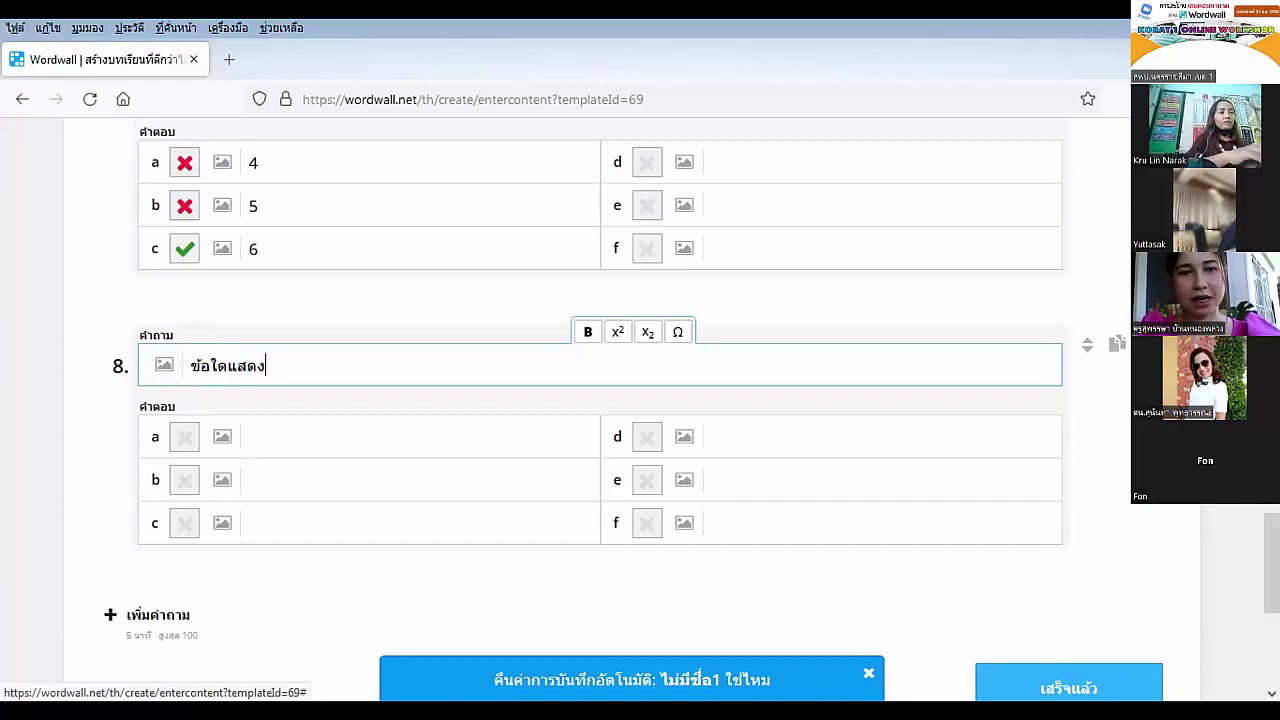
{"action": "type", "text": "จำนวน "}
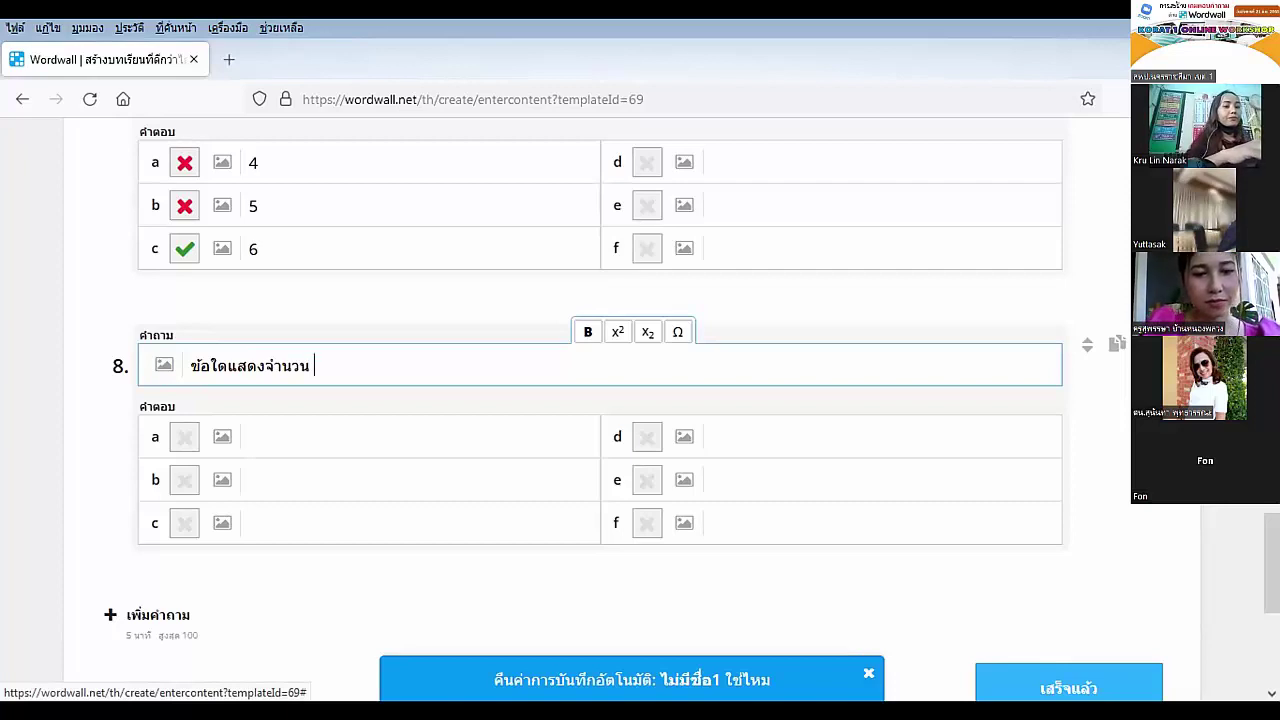
{"action": "type", "text": "4"}
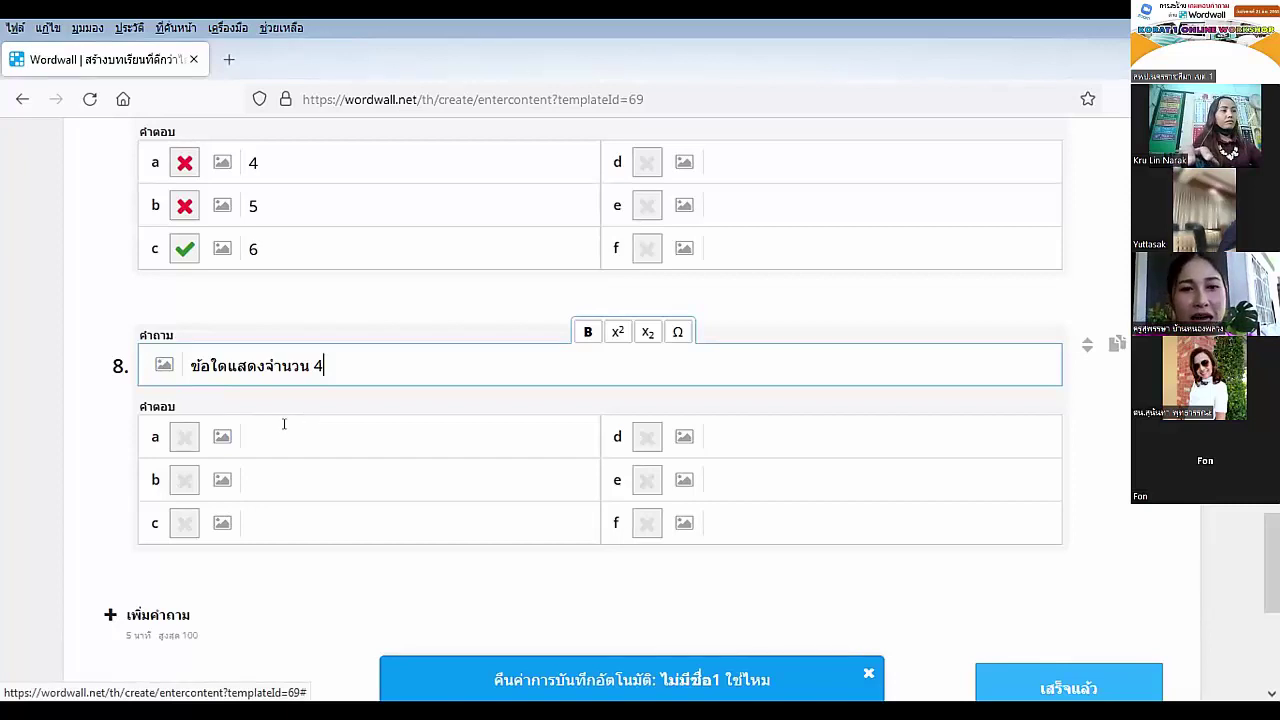
Search the images for "ลูกบอล" and add the yellow Mikasa futsal ball (224 × 225) as answer a of question 8.
{"action": "left_click", "coordinate": [221, 440]}
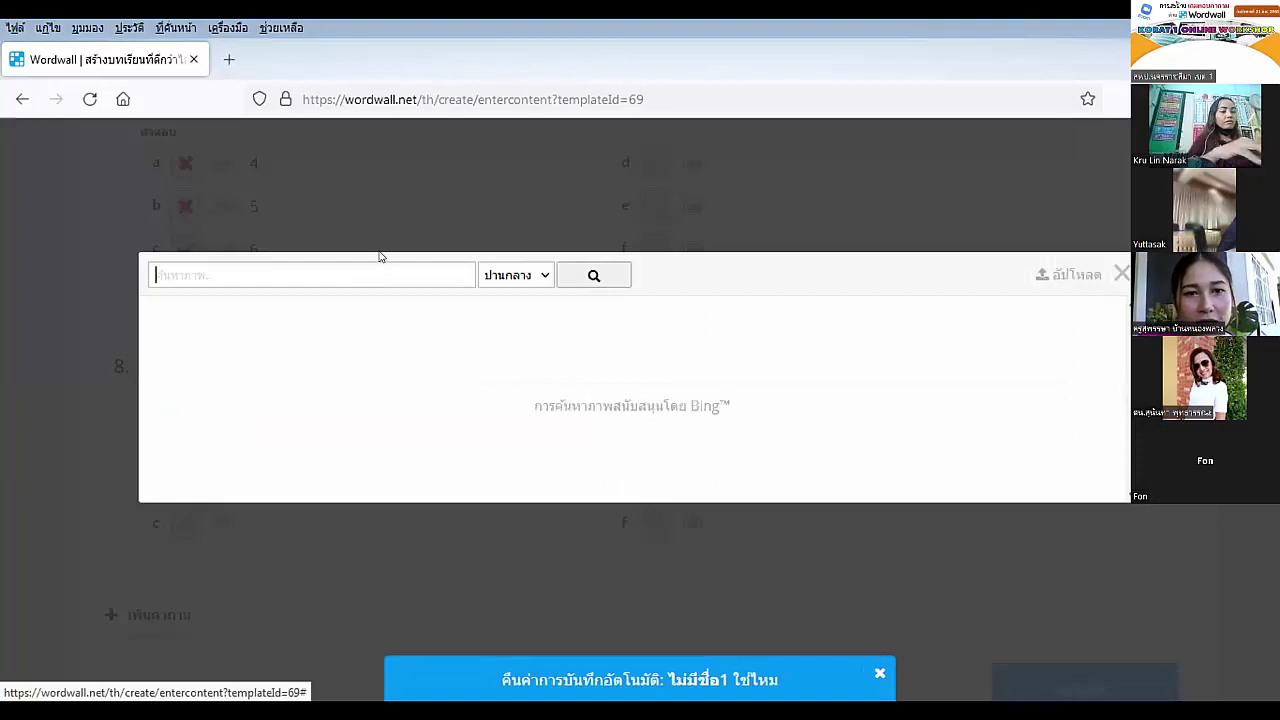
{"action": "left_click", "coordinate": [352, 271]}
{"action": "type", "text": "]"}
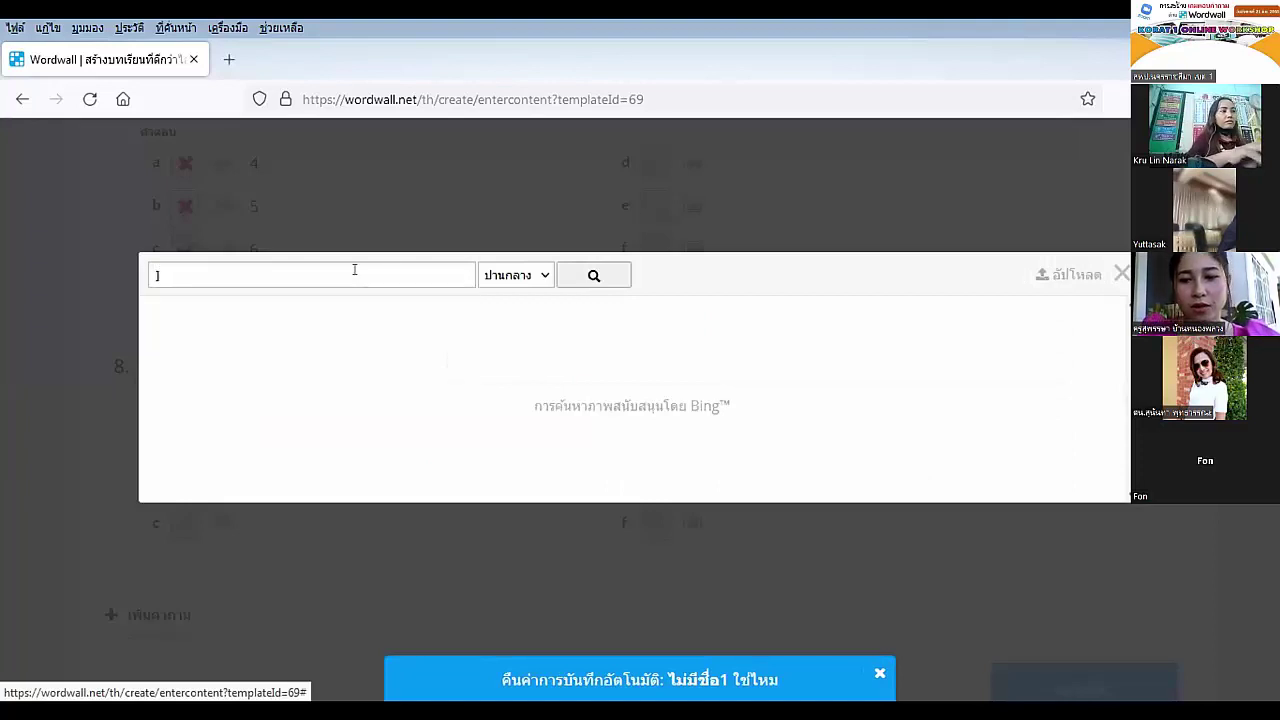
{"action": "key", "text": "BackSpace"}
{"action": "key", "text": "BackSpace"}
{"action": "type", "text": "ส"}
{"action": "type", "text": "ูกบอ"}
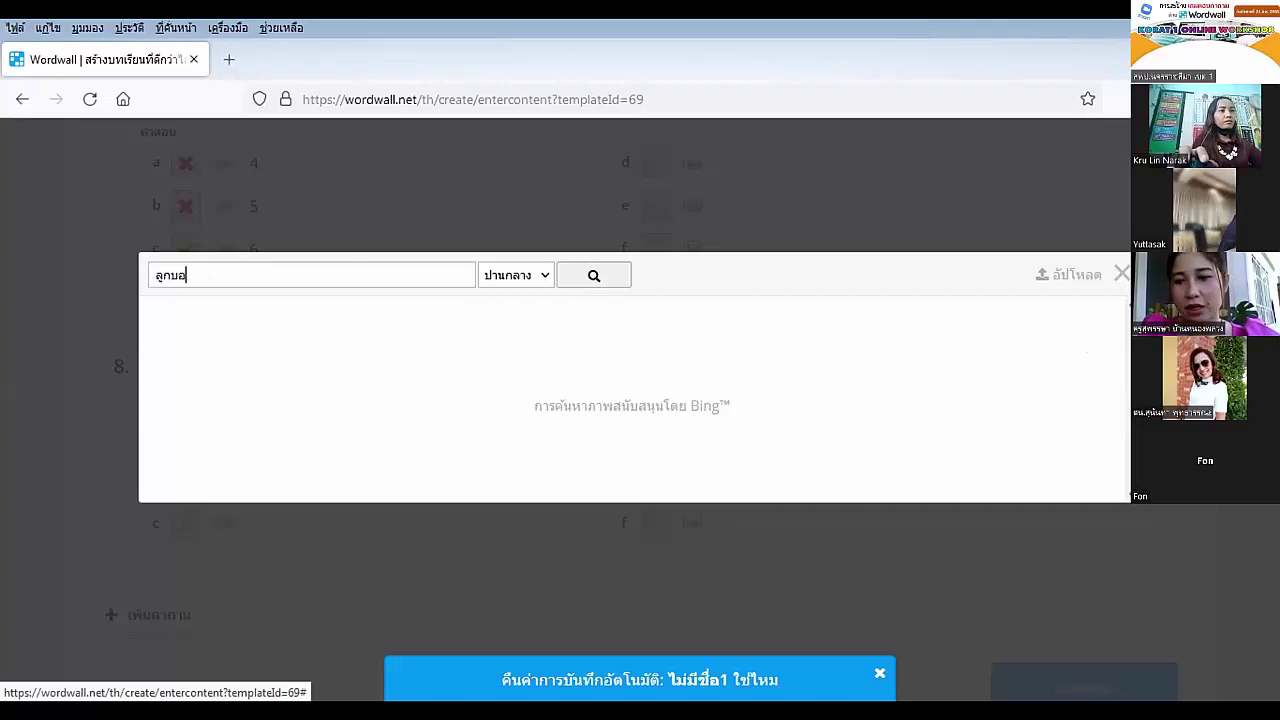
{"action": "left_click", "coordinate": [577, 283]}
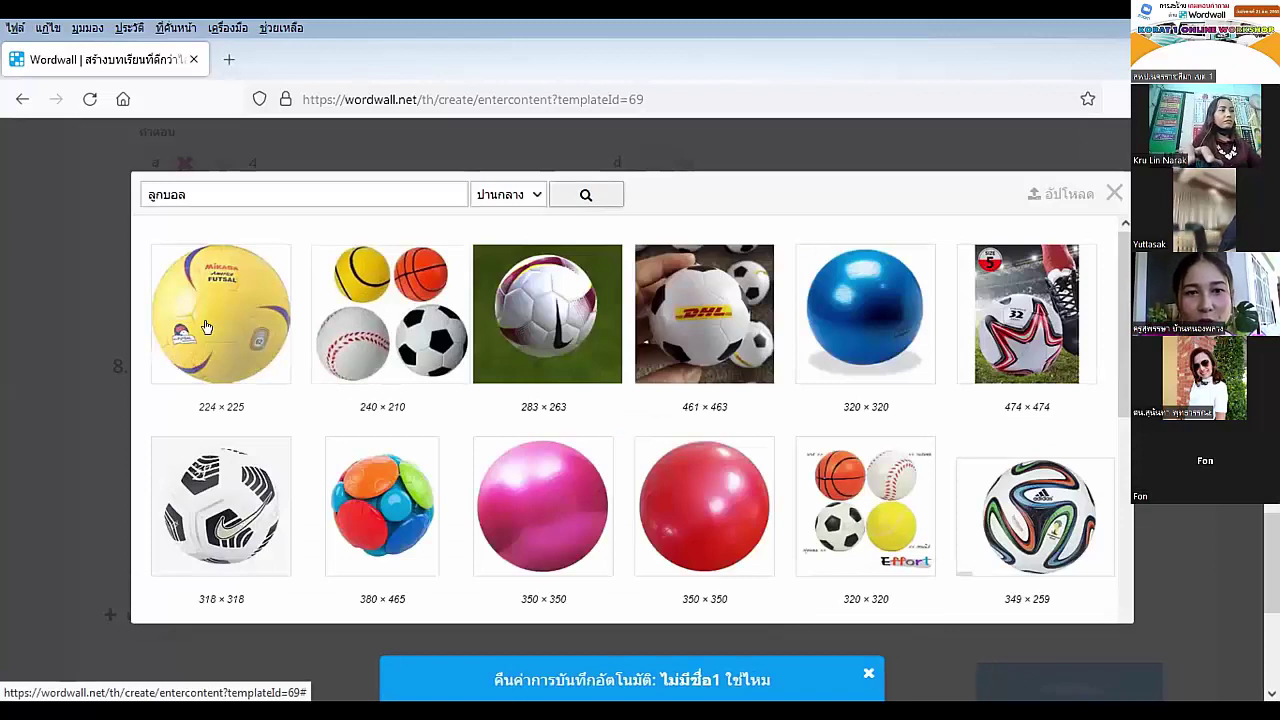
{"action": "left_click", "coordinate": [204, 325]}
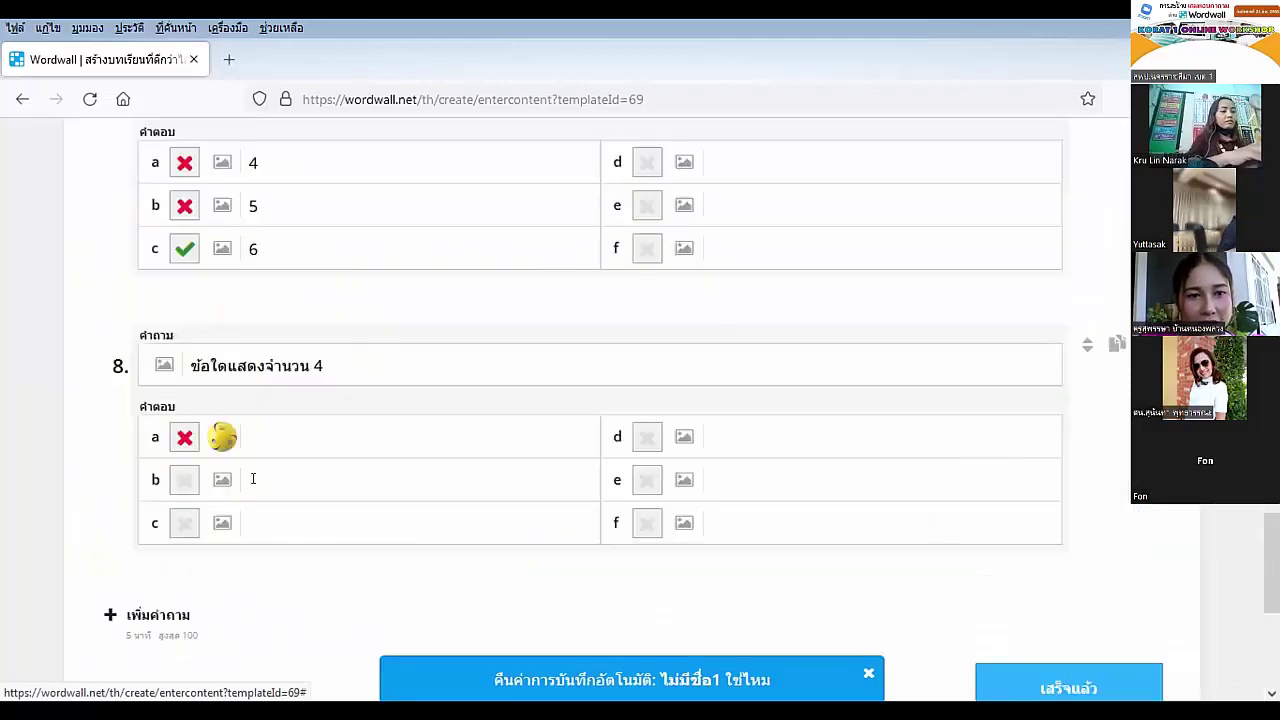
Search the images for "ลูกบอล" and add the picture of four assorted sports balls as answer b of question 8.
{"action": "left_click", "coordinate": [252, 479]}
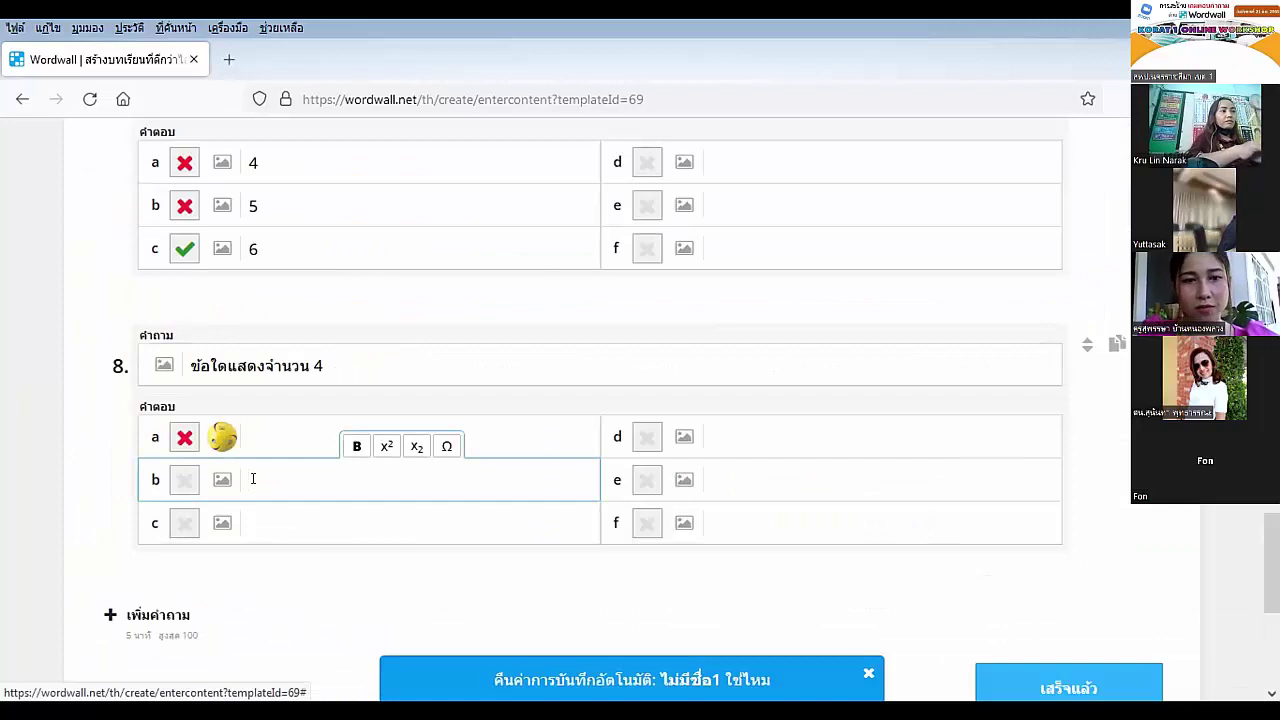
{"action": "left_click", "coordinate": [222, 480]}
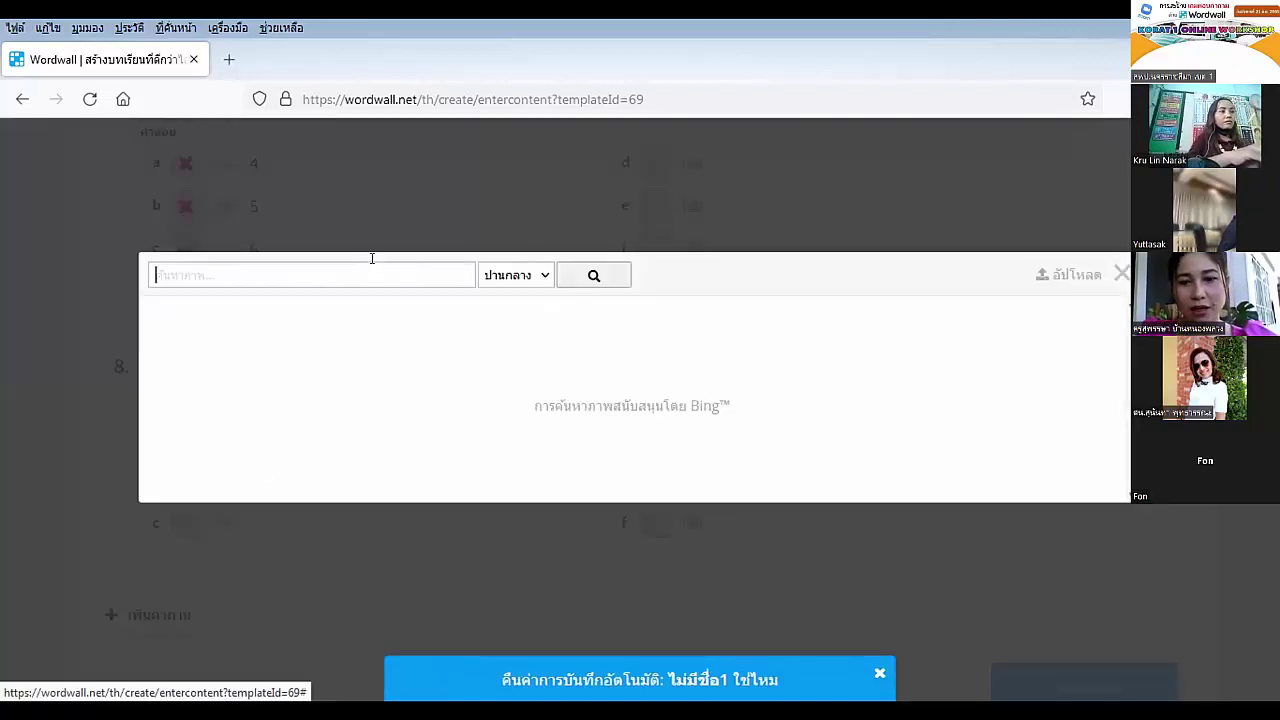
{"action": "type", "text": "ลูกบอล"}
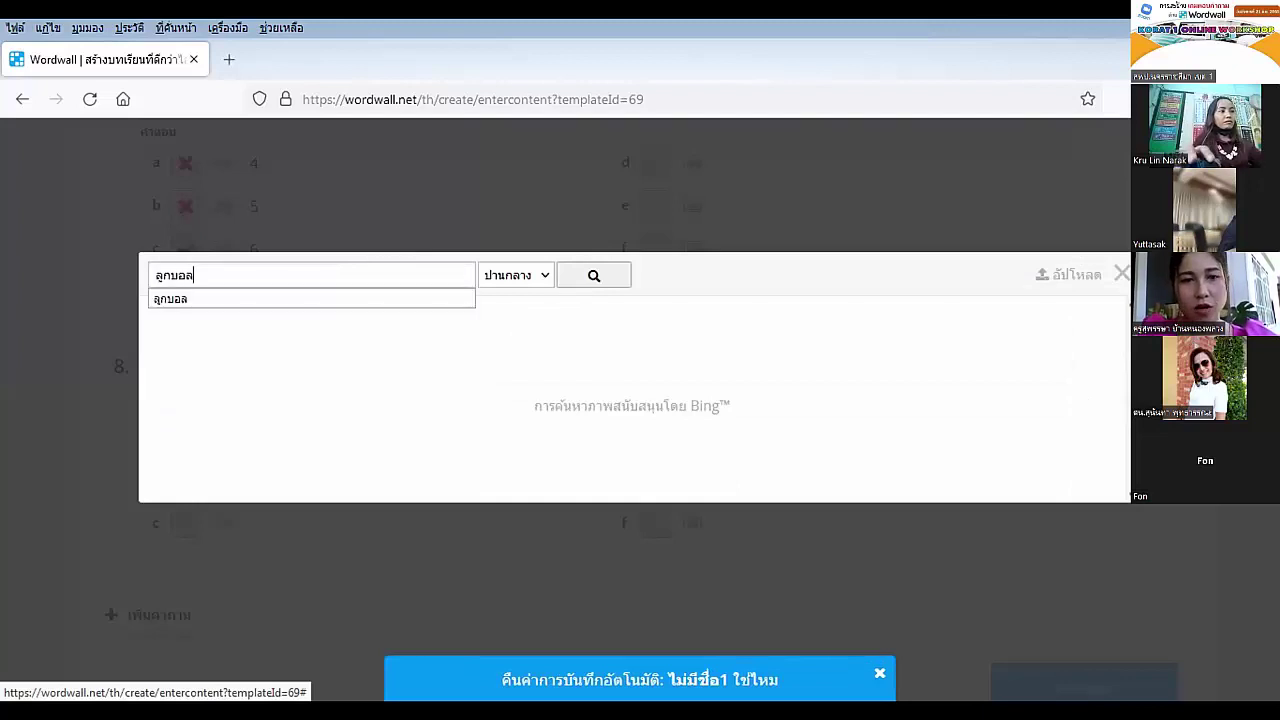
{"action": "left_click", "coordinate": [584, 280]}
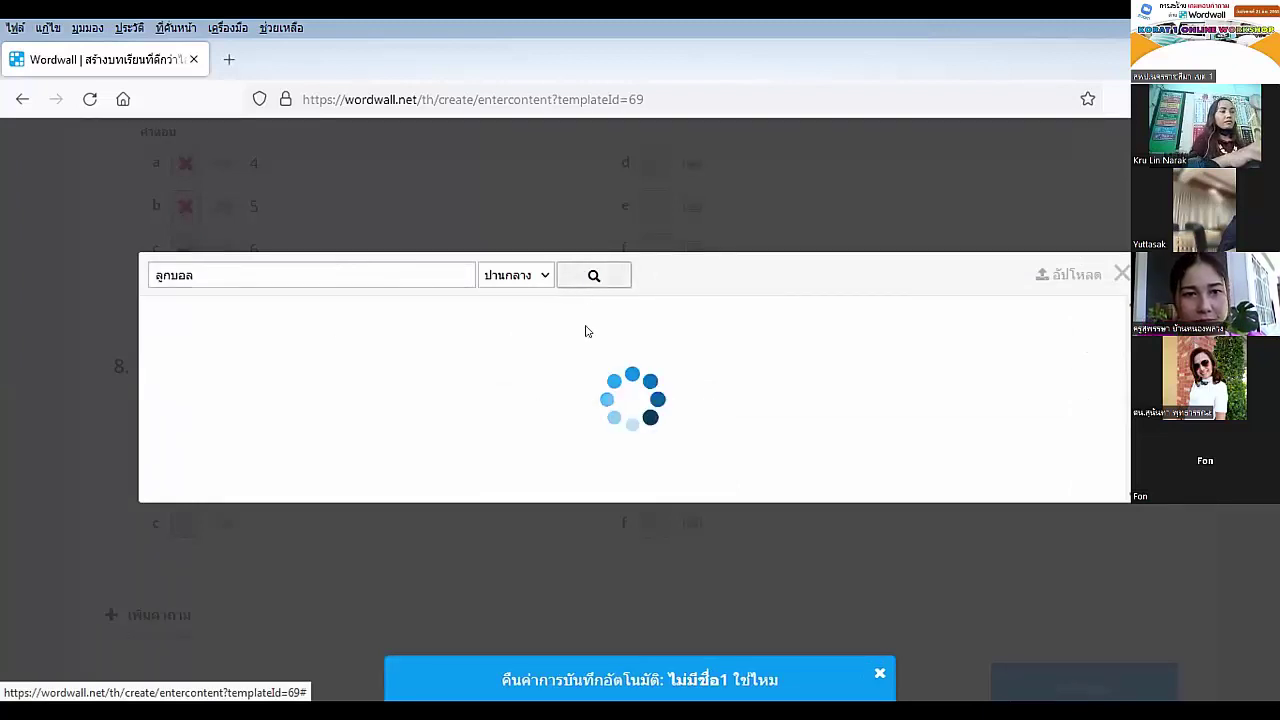
{"action": "left_click", "coordinate": [390, 310]}
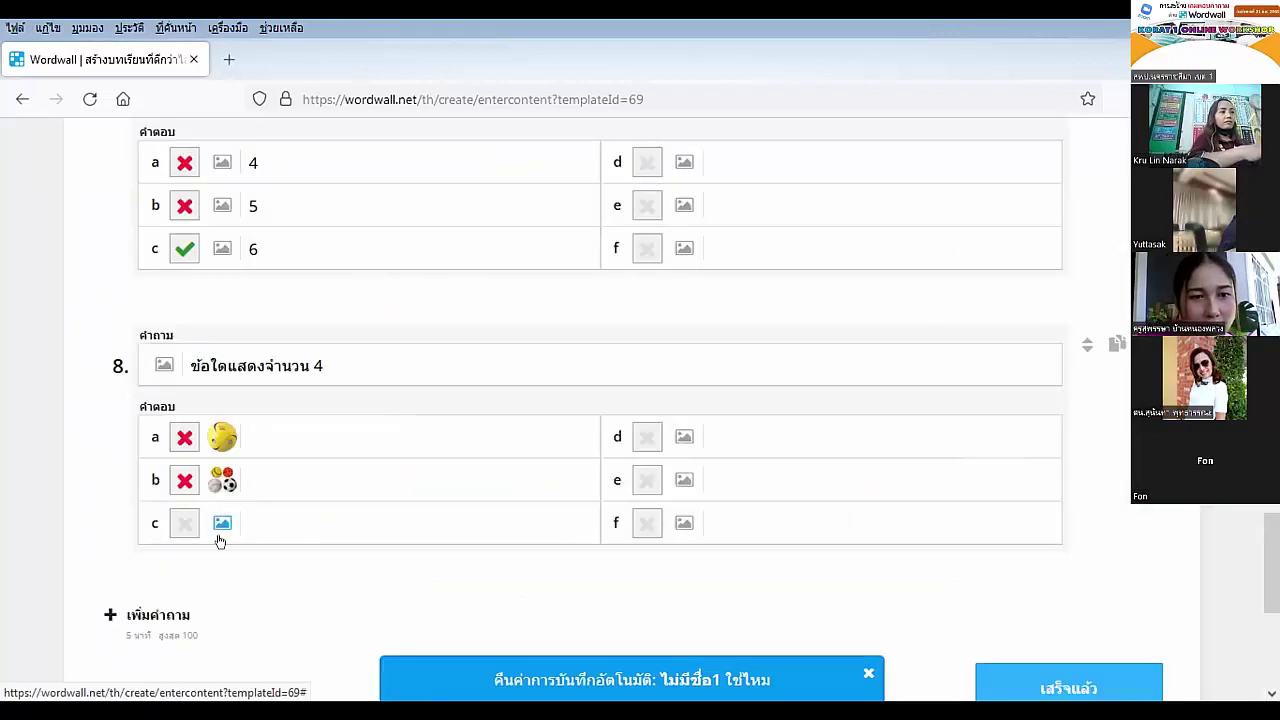
Add the "ลูกบอล" image of five blue, grey and purple balls (450 × 450) as answer c of question 8, and mark answer b as correct.
{"action": "left_click", "coordinate": [222, 520]}
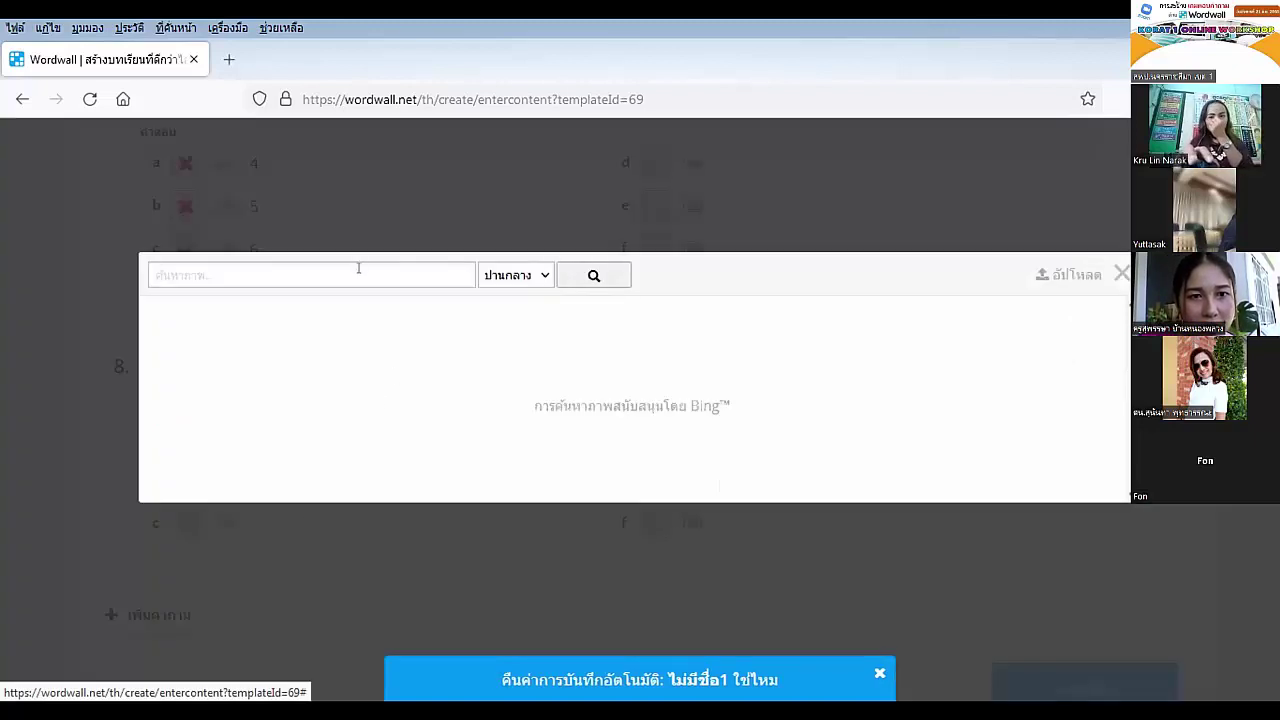
{"action": "left_click", "coordinate": [394, 272]}
{"action": "left_click", "coordinate": [275, 298]}
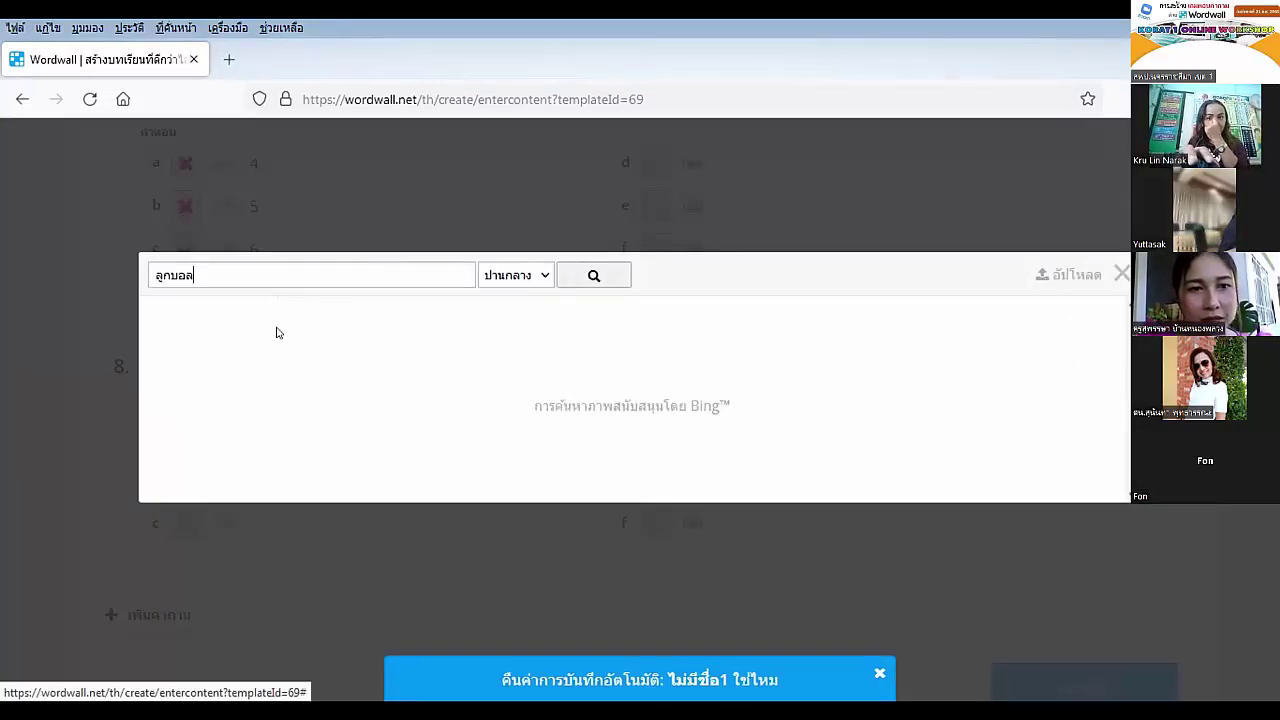
{"action": "left_click", "coordinate": [575, 278]}
{"action": "scroll", "coordinate": [630, 434], "scroll_direction": "down", "scroll_amount": 2}
{"action": "scroll", "coordinate": [630, 434], "scroll_direction": "down", "scroll_amount": 5}
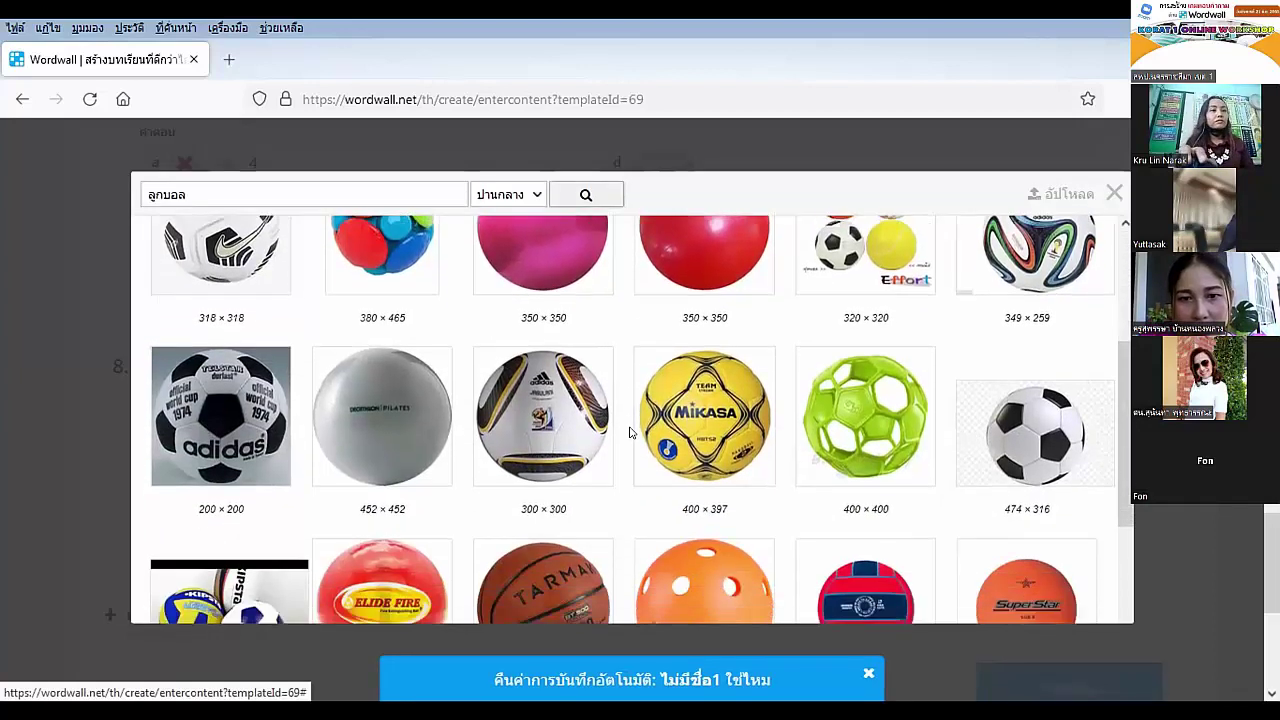
{"action": "scroll", "coordinate": [630, 432], "scroll_direction": "down", "scroll_amount": 5}
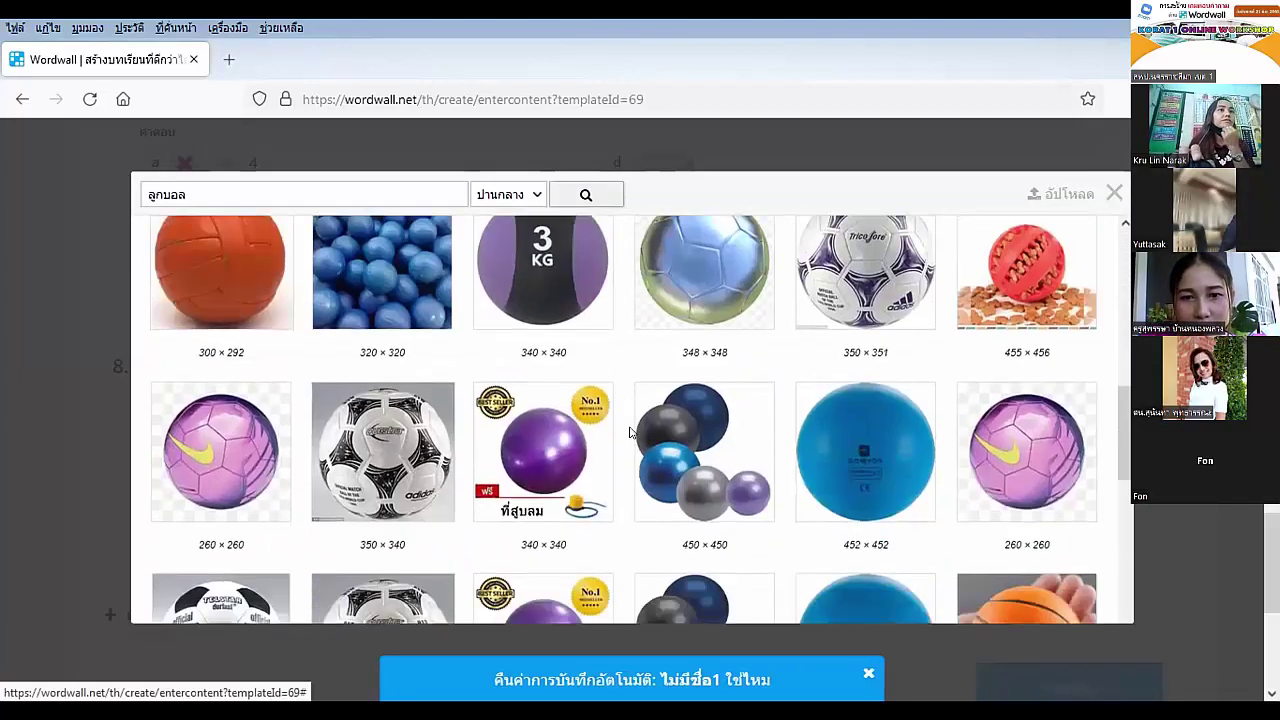
{"action": "left_click", "coordinate": [707, 420]}
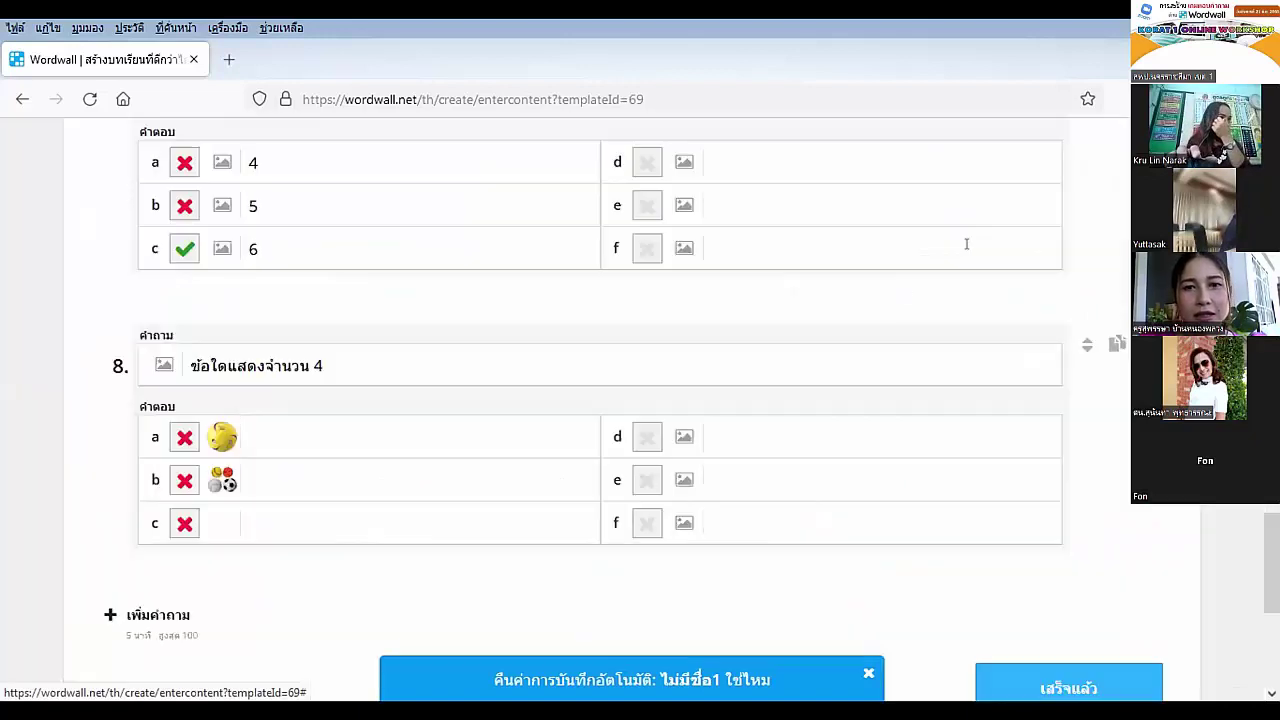
{"action": "scroll", "coordinate": [357, 512], "scroll_direction": "down", "scroll_amount": 2}
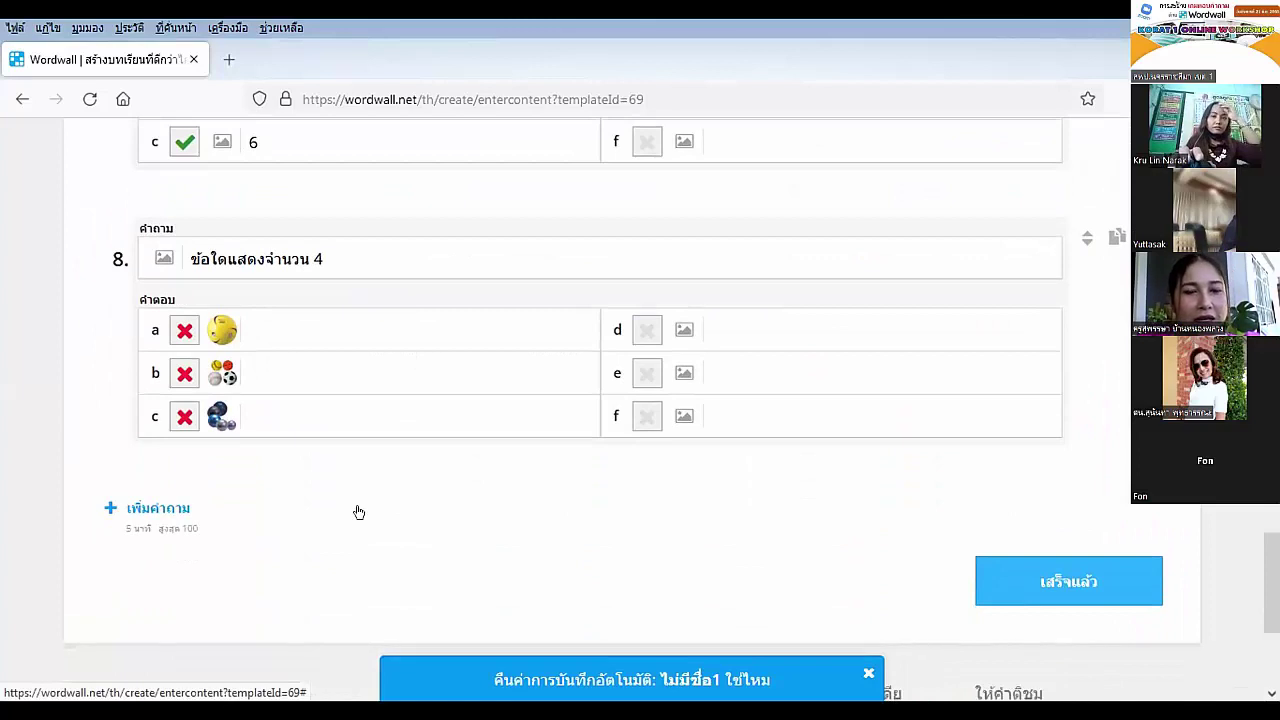
{"action": "left_click", "coordinate": [183, 373]}
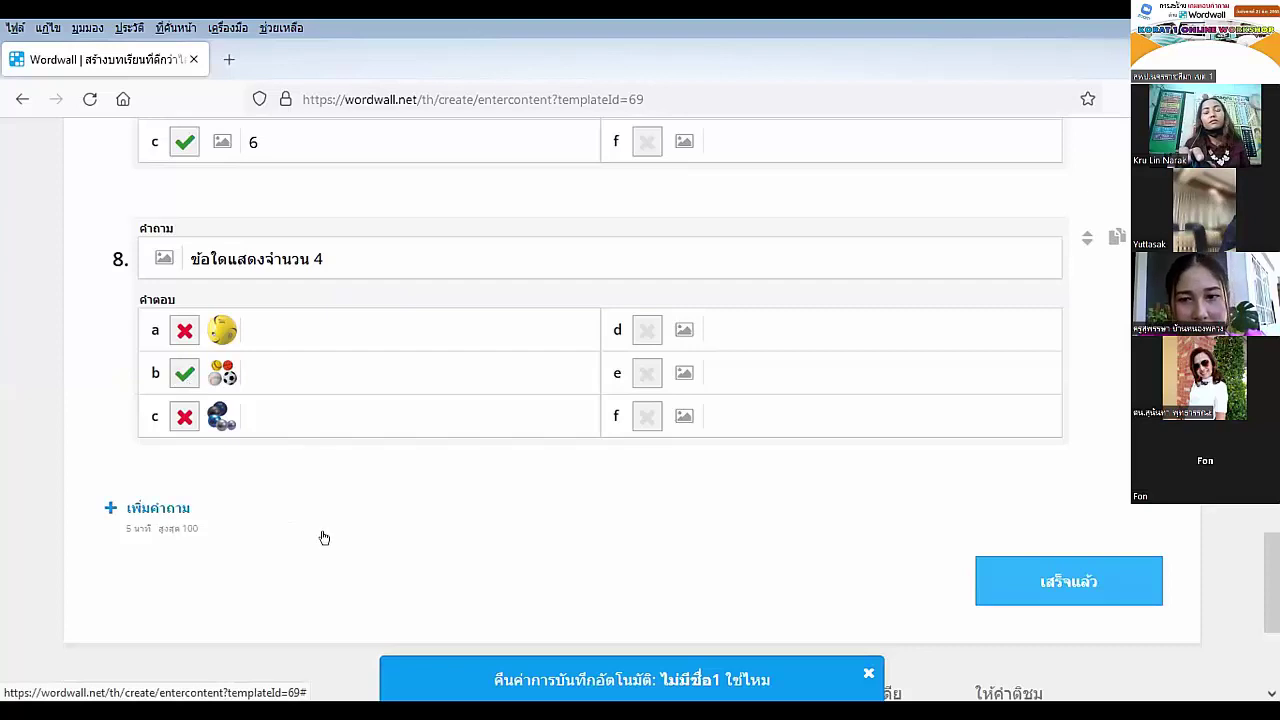
Review the activity title and questions 1 to 8, checking their pictures, answers and correct-answer marks.
{"action": "scroll", "coordinate": [324, 538], "scroll_direction": "up", "scroll_amount": 20}
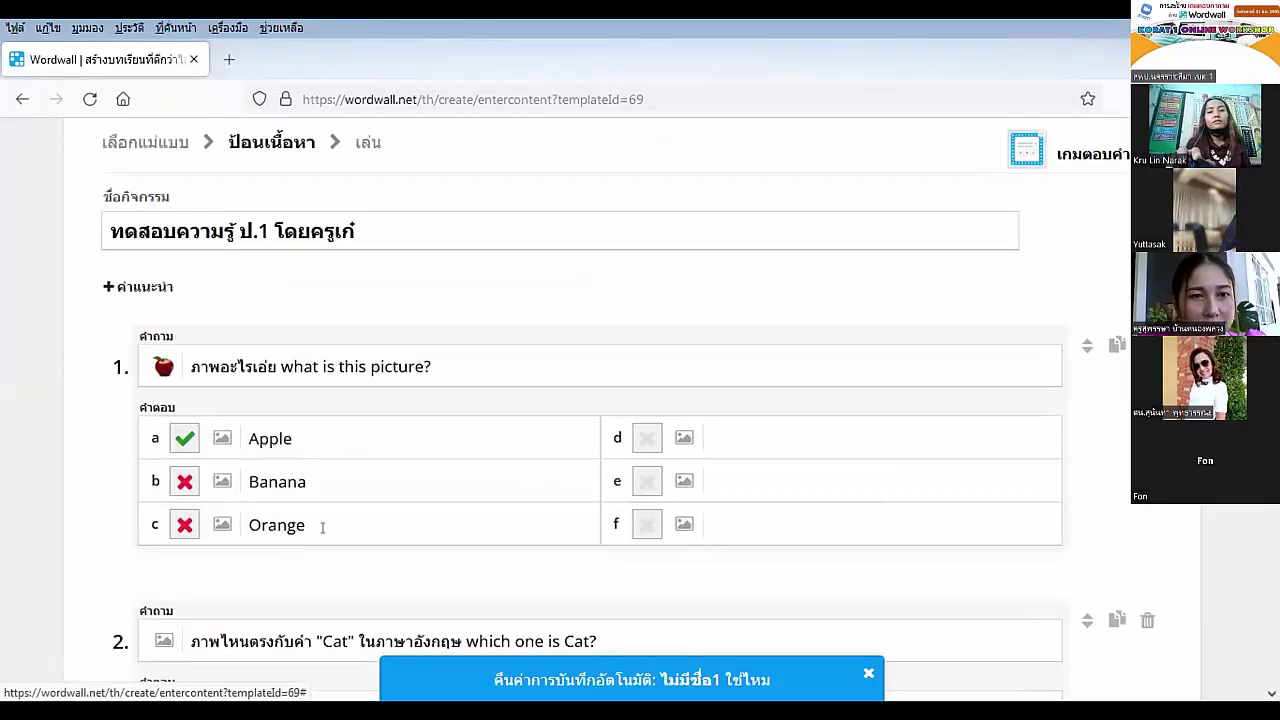
{"action": "scroll", "coordinate": [322, 527], "scroll_direction": "up", "scroll_amount": 2}
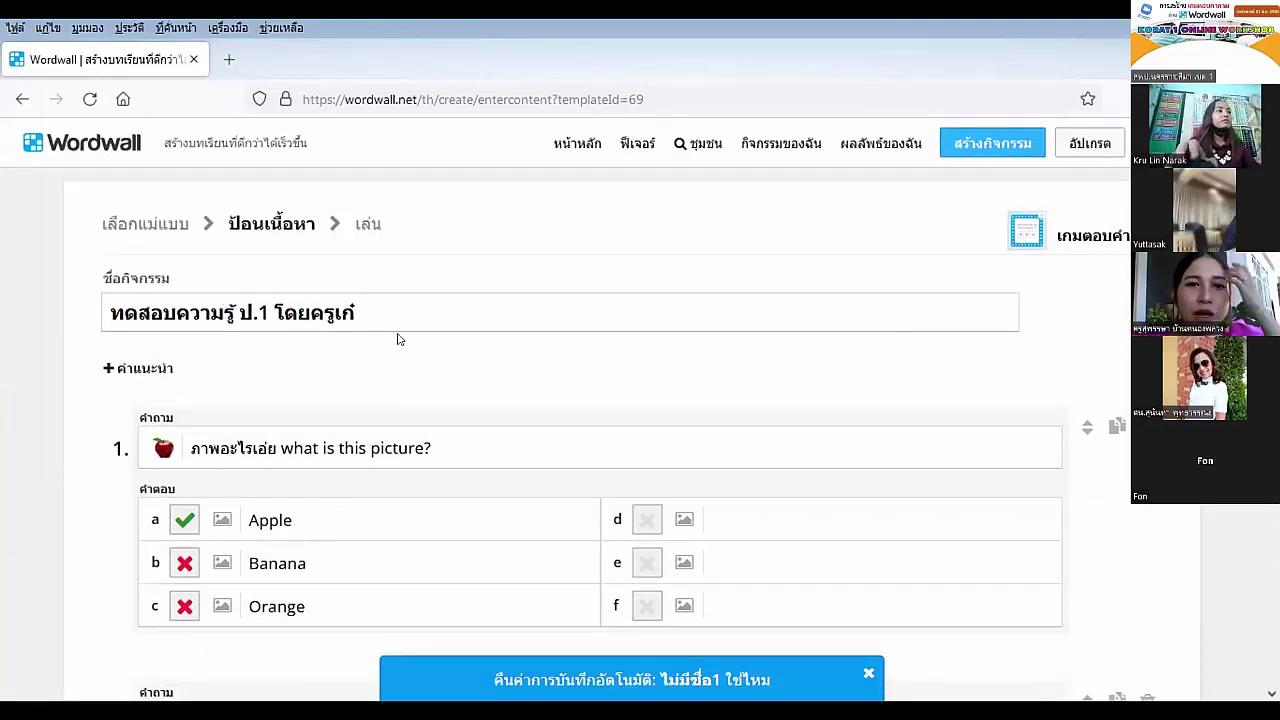
{"action": "scroll", "coordinate": [320, 388], "scroll_direction": "down", "scroll_amount": 5}
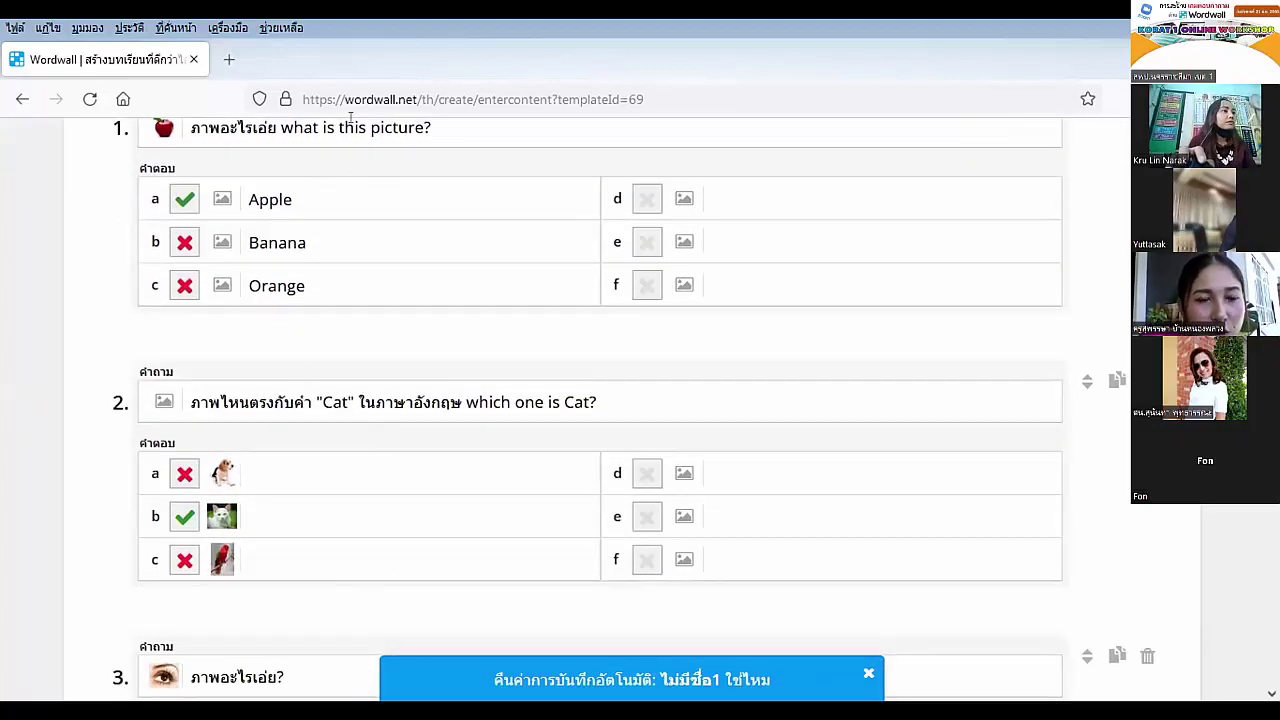
{"action": "scroll", "coordinate": [188, 230], "scroll_direction": "down", "scroll_amount": 1}
{"action": "scroll", "coordinate": [185, 235], "scroll_direction": "down", "scroll_amount": 2}
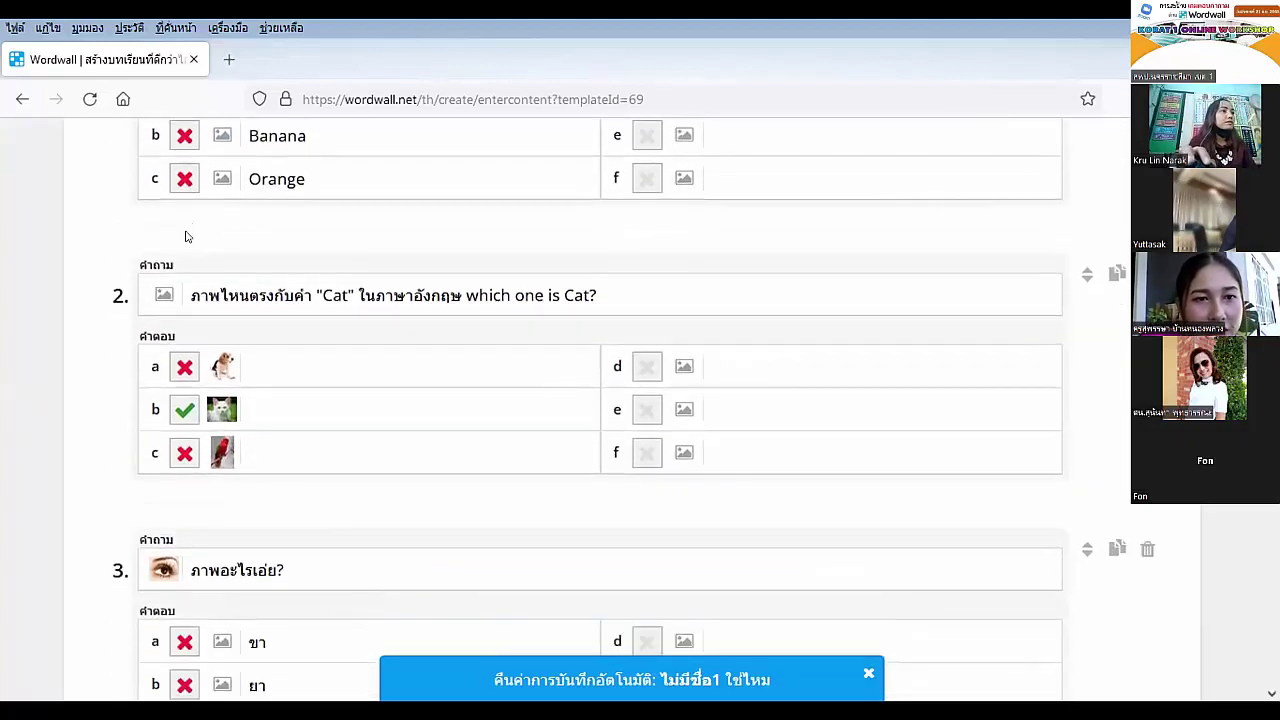
{"action": "scroll", "coordinate": [201, 308], "scroll_direction": "down", "scroll_amount": 2}
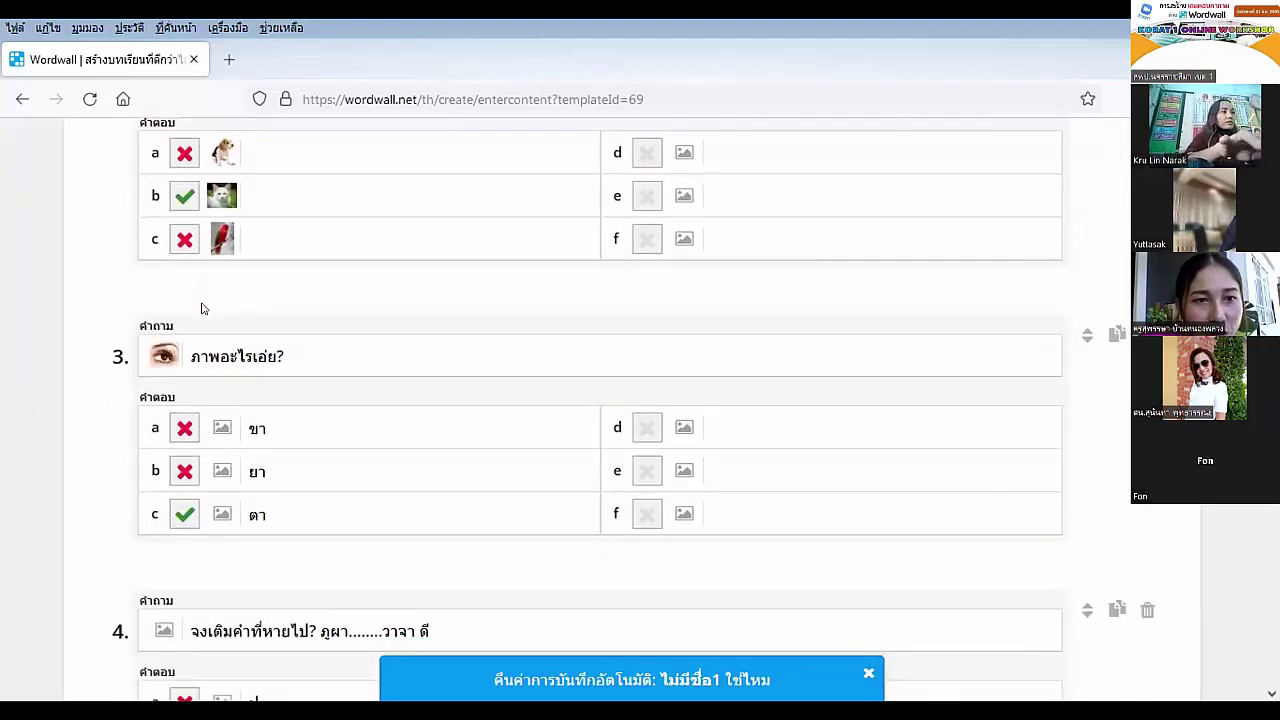
{"action": "scroll", "coordinate": [201, 308], "scroll_direction": "down", "scroll_amount": 4}
{"action": "scroll", "coordinate": [199, 340], "scroll_direction": "down", "scroll_amount": 2}
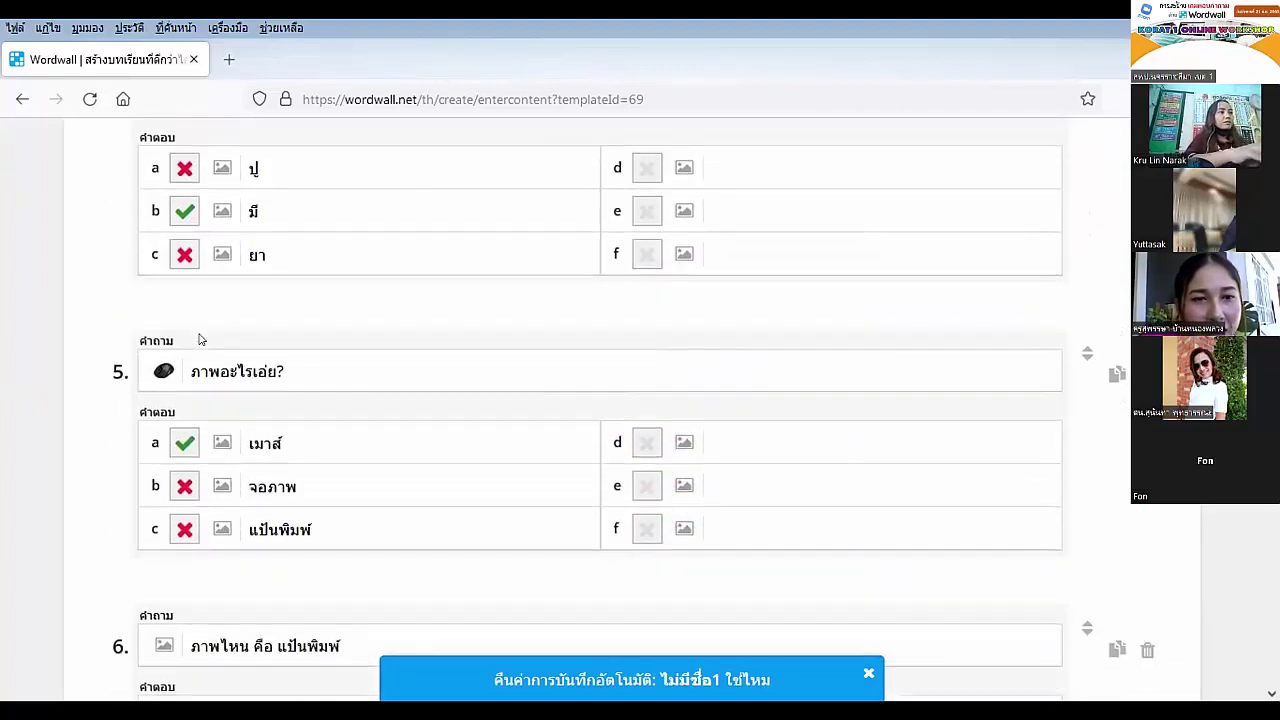
{"action": "scroll", "coordinate": [199, 340], "scroll_direction": "down", "scroll_amount": 1}
{"action": "scroll", "coordinate": [199, 340], "scroll_direction": "down", "scroll_amount": 1}
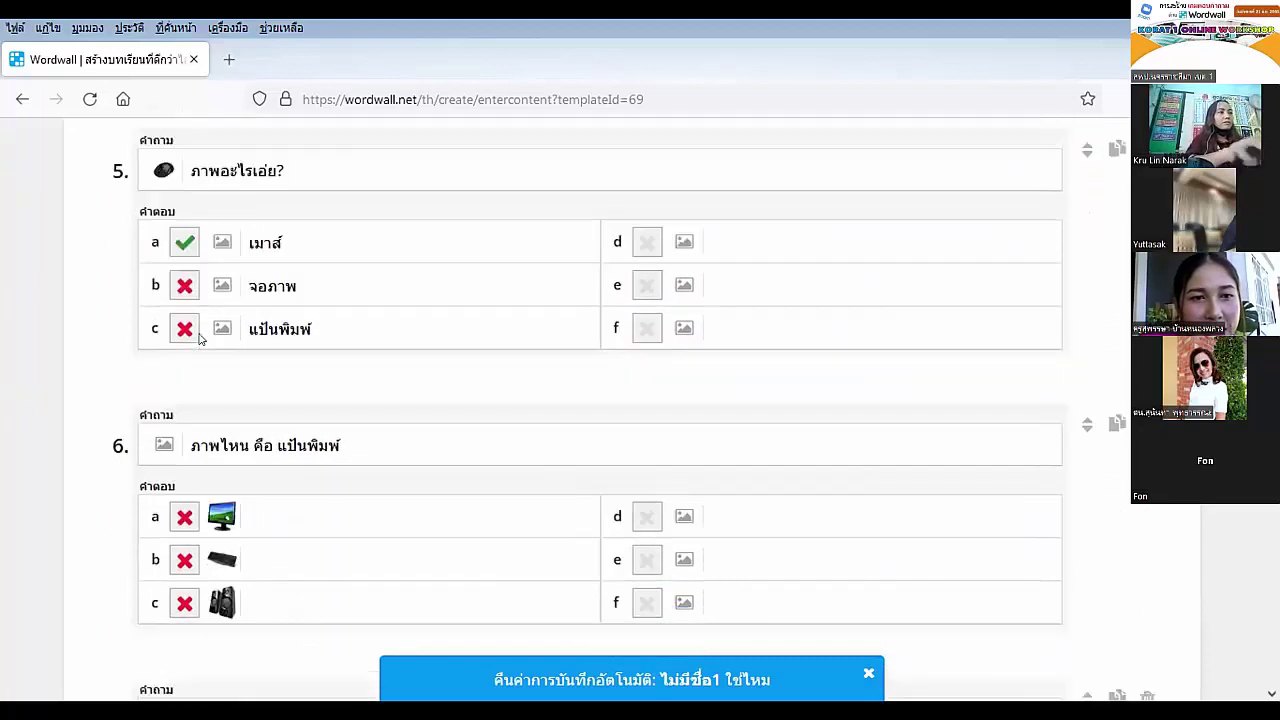
{"action": "scroll", "coordinate": [199, 340], "scroll_direction": "down", "scroll_amount": 1}
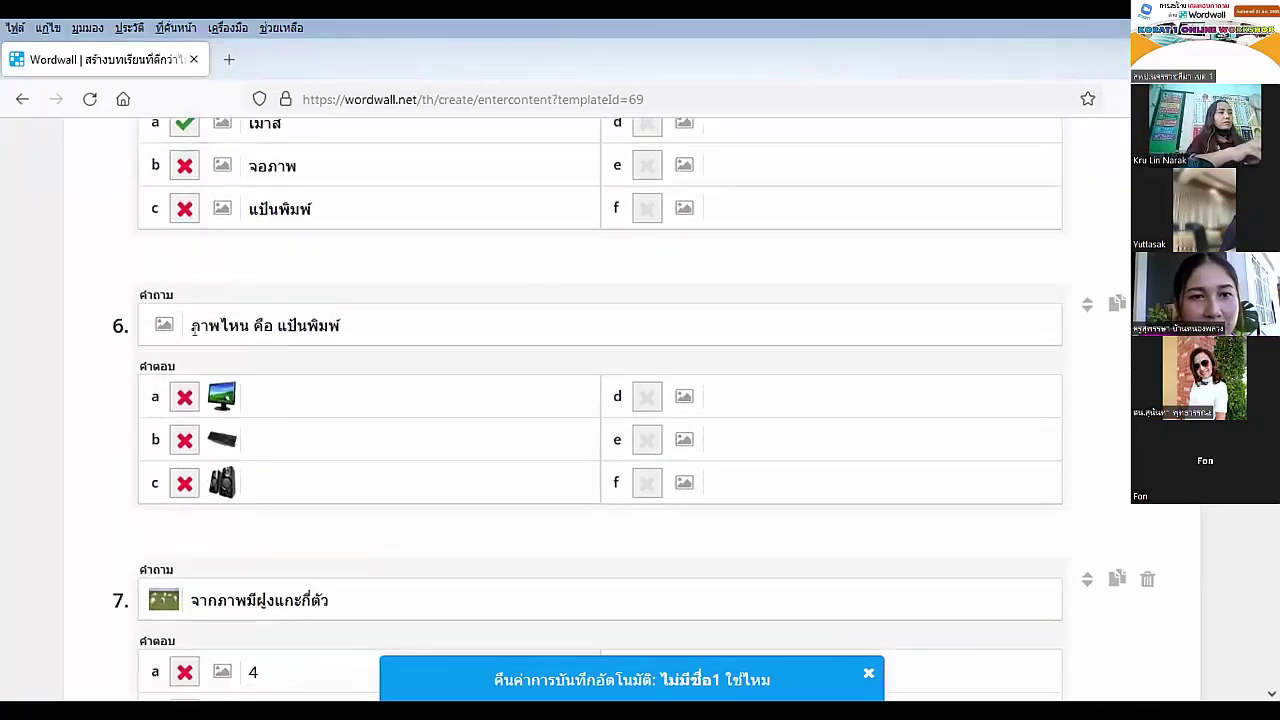
{"action": "scroll", "coordinate": [199, 340], "scroll_direction": "down", "scroll_amount": 2}
{"action": "scroll", "coordinate": [199, 340], "scroll_direction": "down", "scroll_amount": 5}
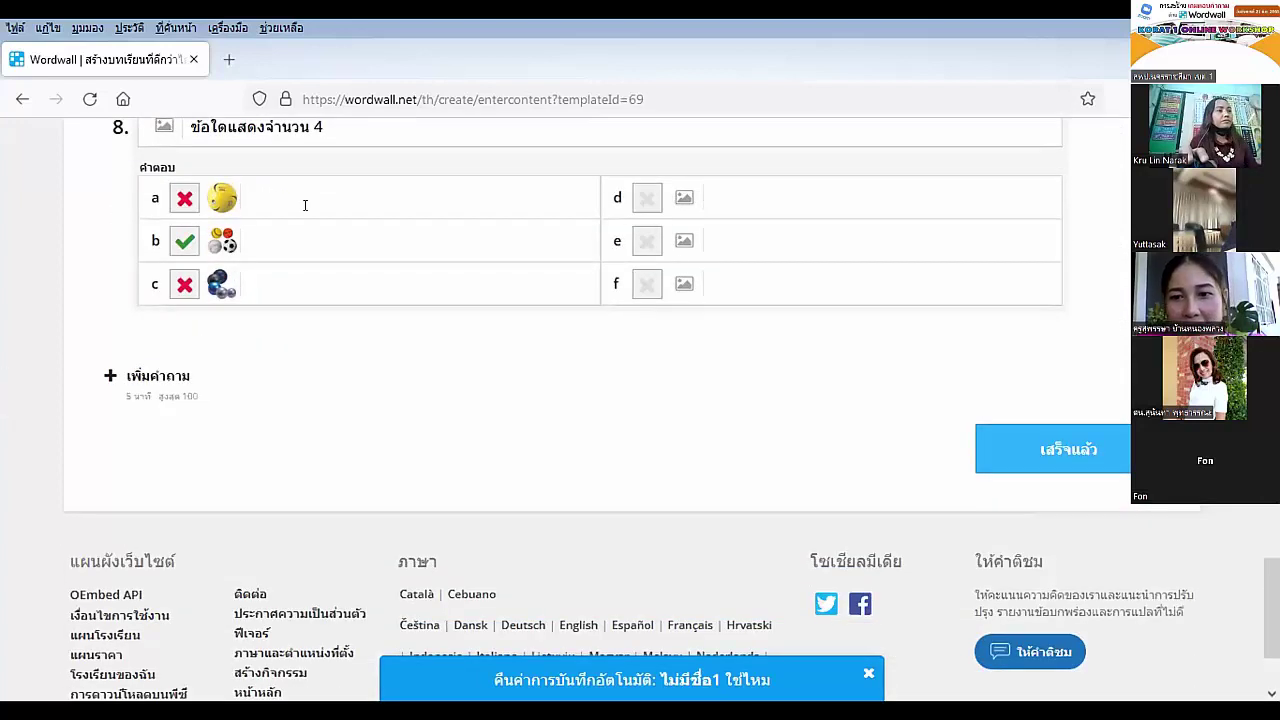
Mark answer b, the keyboard picture, as correct in question 6 and finish the activity's content.
{"action": "left_click", "coordinate": [1074, 450]}
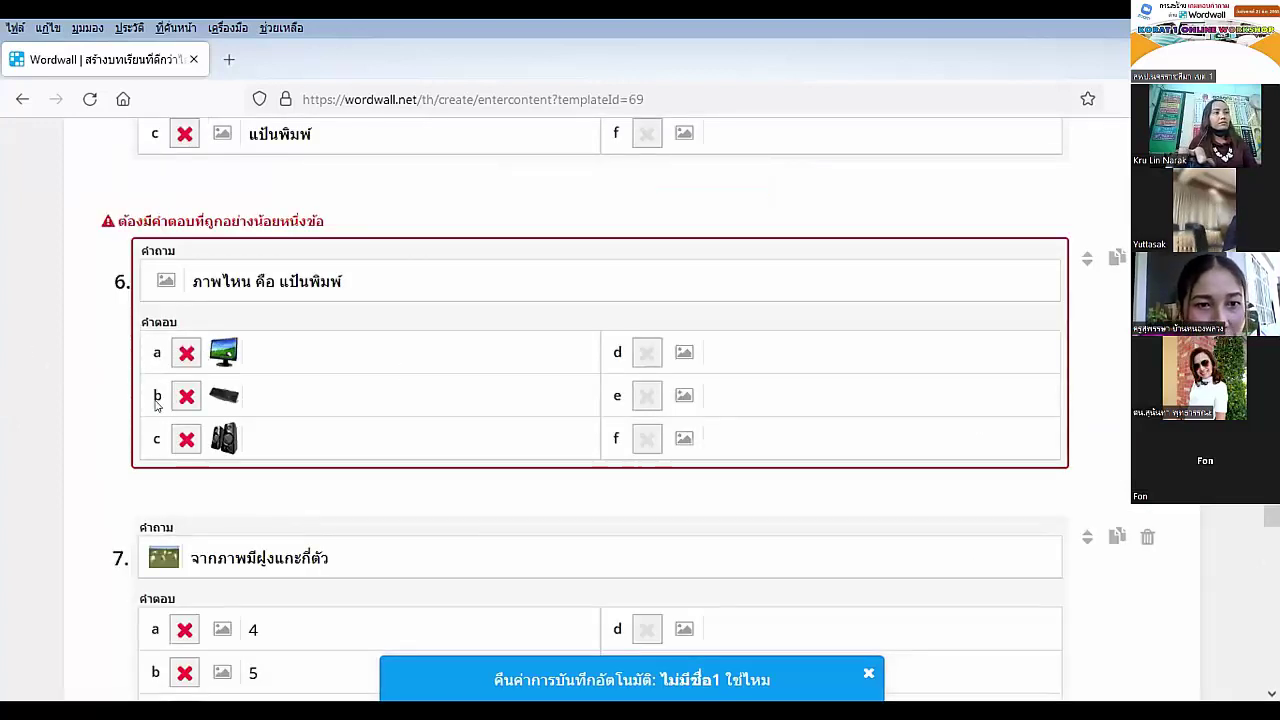
{"action": "left_click", "coordinate": [186, 398]}
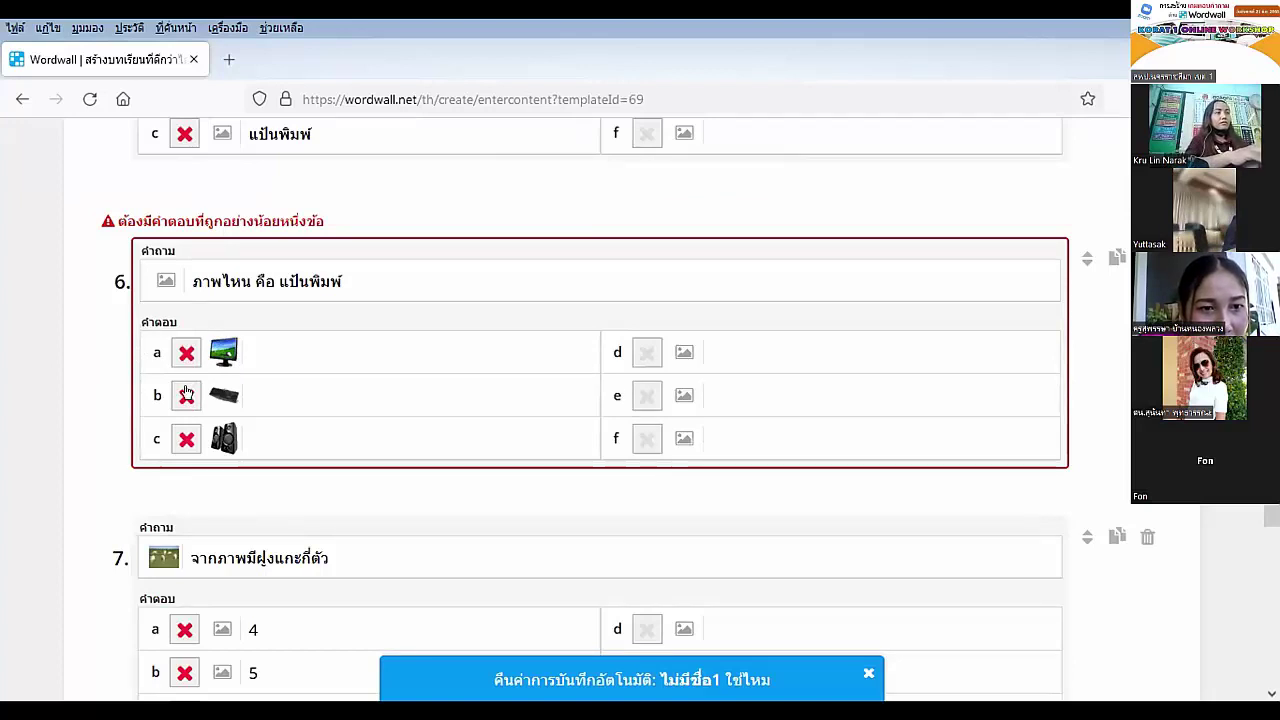
{"action": "scroll", "coordinate": [363, 435], "scroll_direction": "down", "scroll_amount": 6}
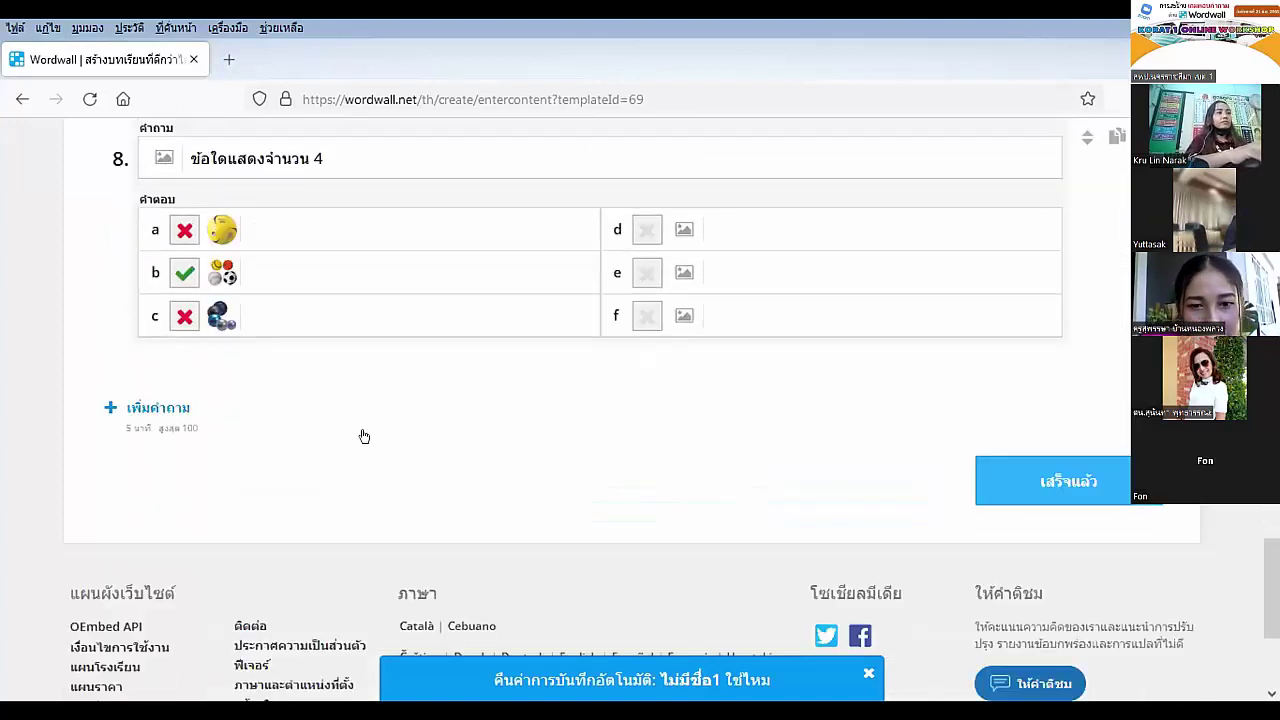
{"action": "left_click", "coordinate": [1046, 484]}
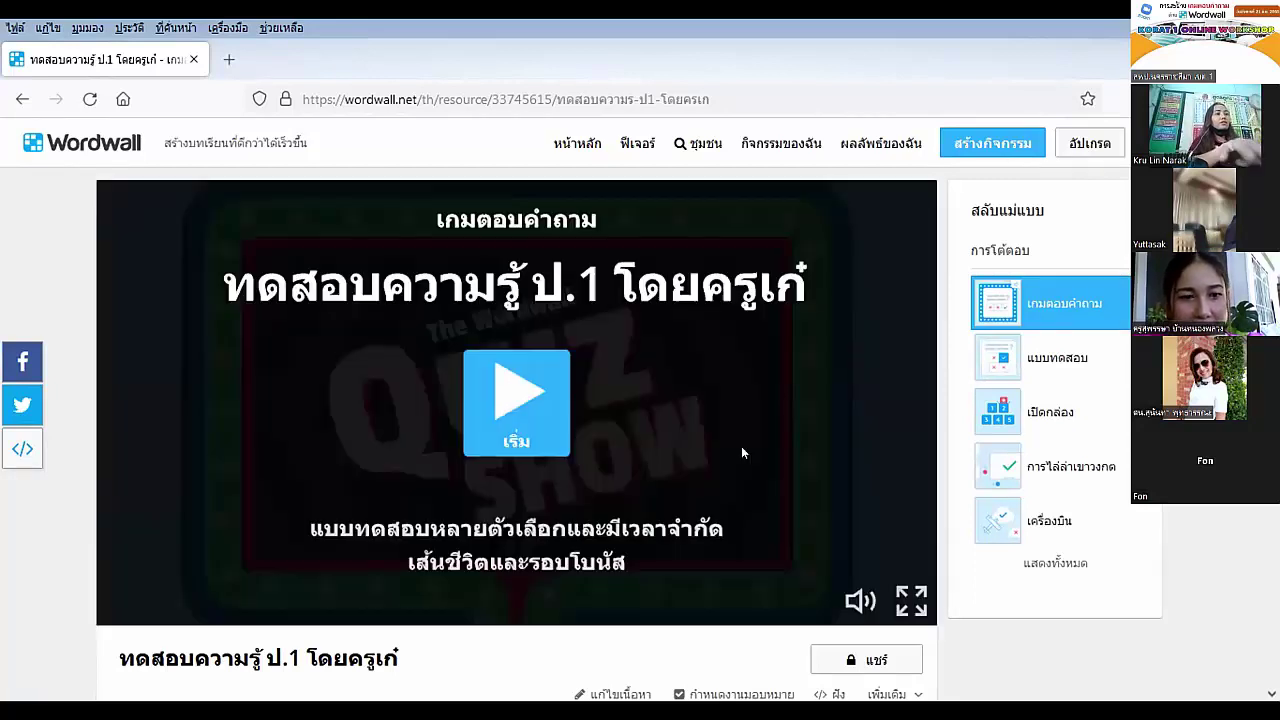
Enable shuffling of the question order (สลับลำดับคำถาม) in the activity's options.
{"action": "scroll", "coordinate": [741, 453], "scroll_direction": "down", "scroll_amount": 2}
{"action": "scroll", "coordinate": [741, 453], "scroll_direction": "down", "scroll_amount": 4}
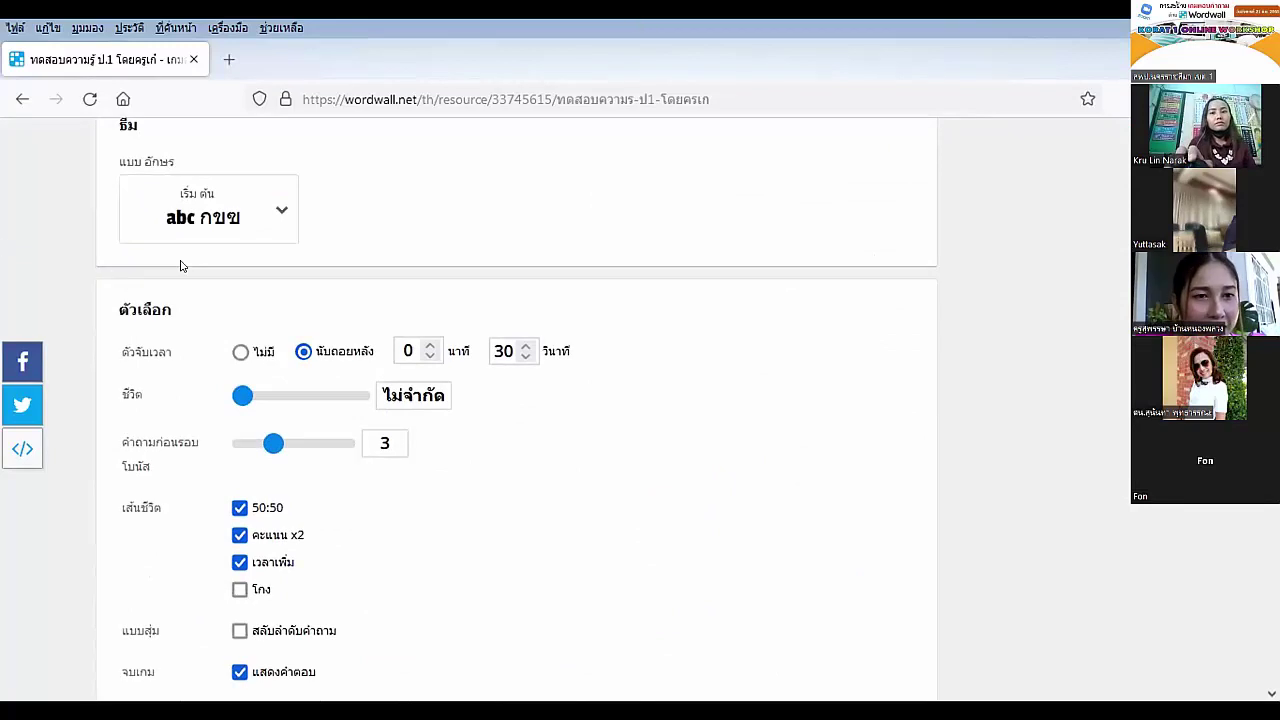
{"action": "scroll", "coordinate": [222, 220], "scroll_direction": "down", "scroll_amount": 1}
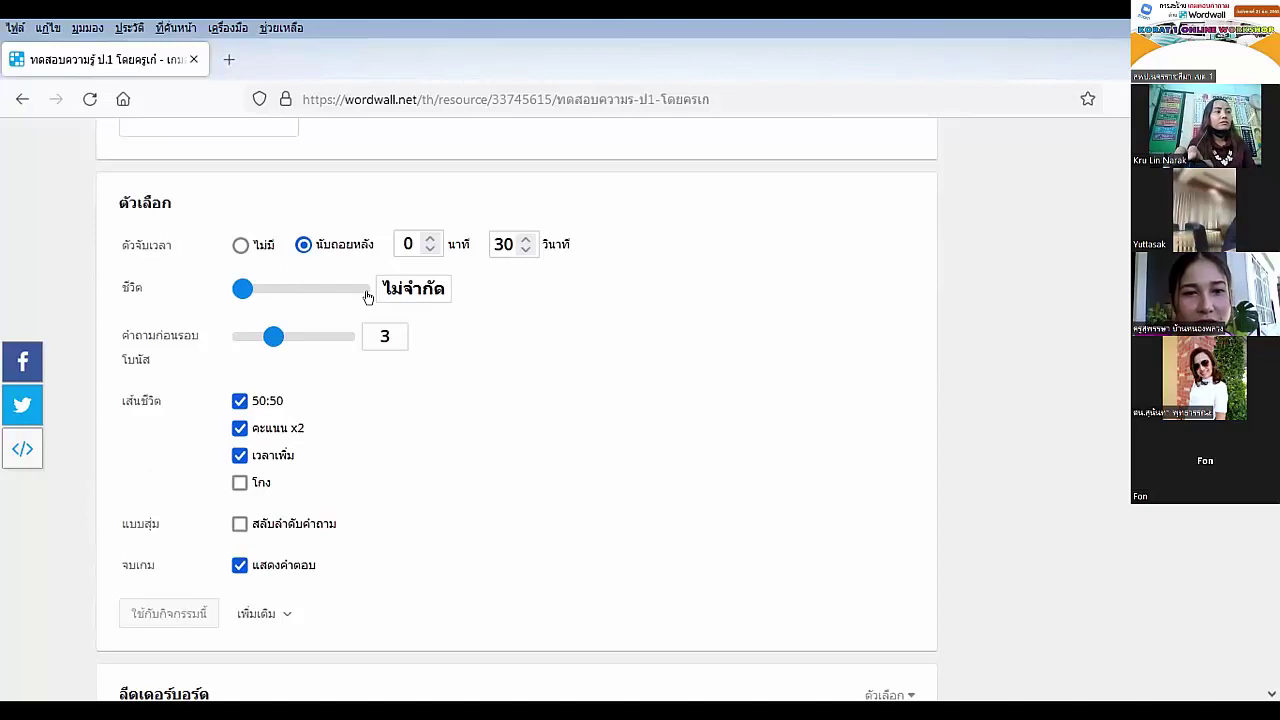
{"action": "scroll", "coordinate": [365, 294], "scroll_direction": "down", "scroll_amount": 1}
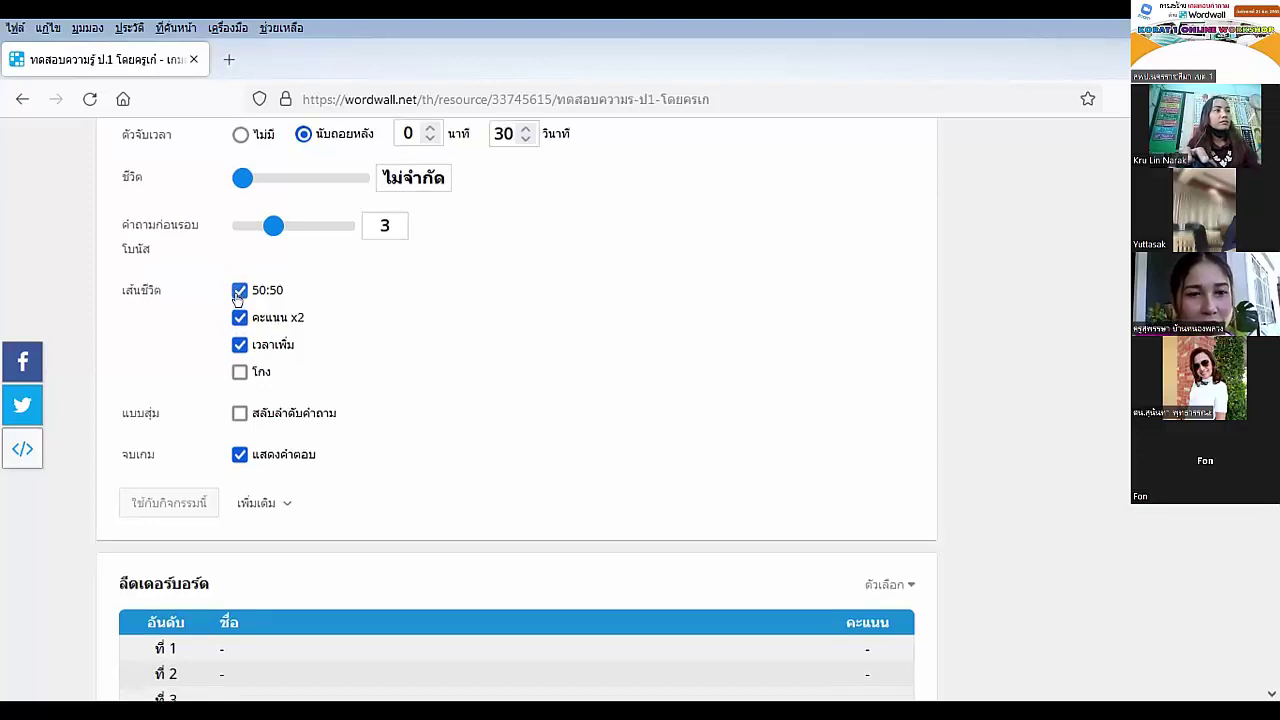
{"action": "scroll", "coordinate": [238, 290], "scroll_direction": "down", "scroll_amount": 2}
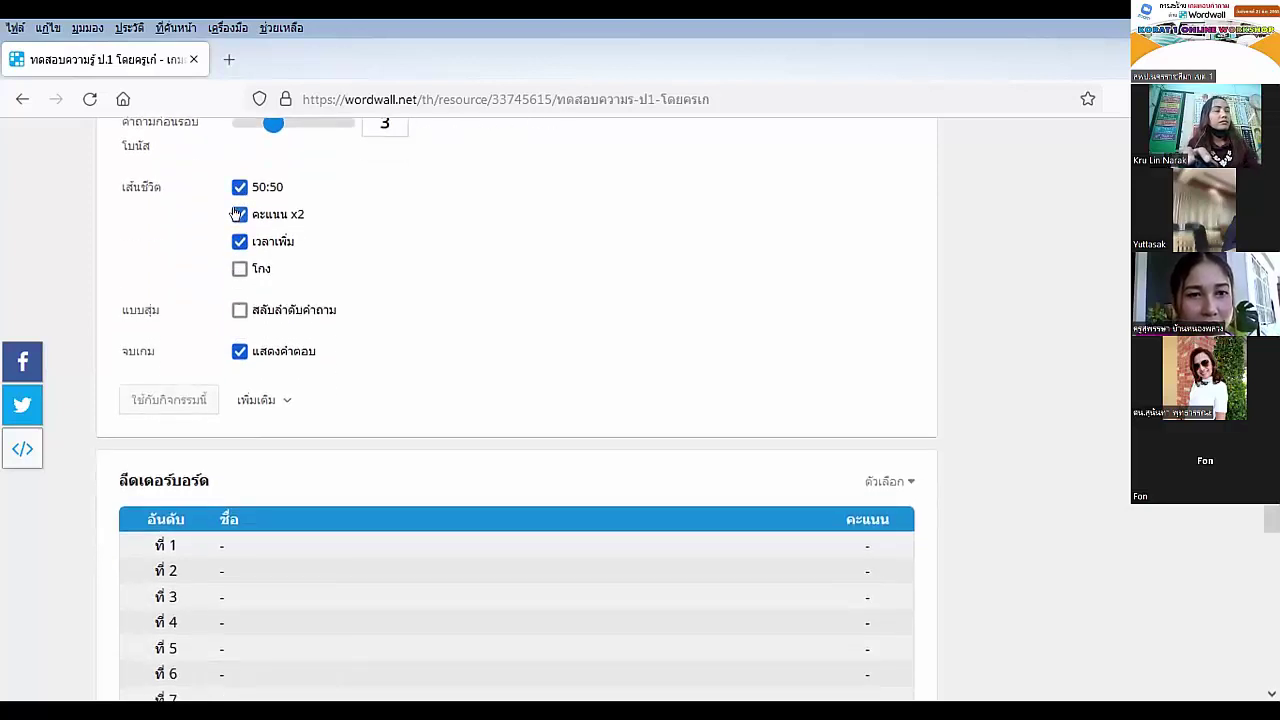
{"action": "left_click", "coordinate": [239, 311]}
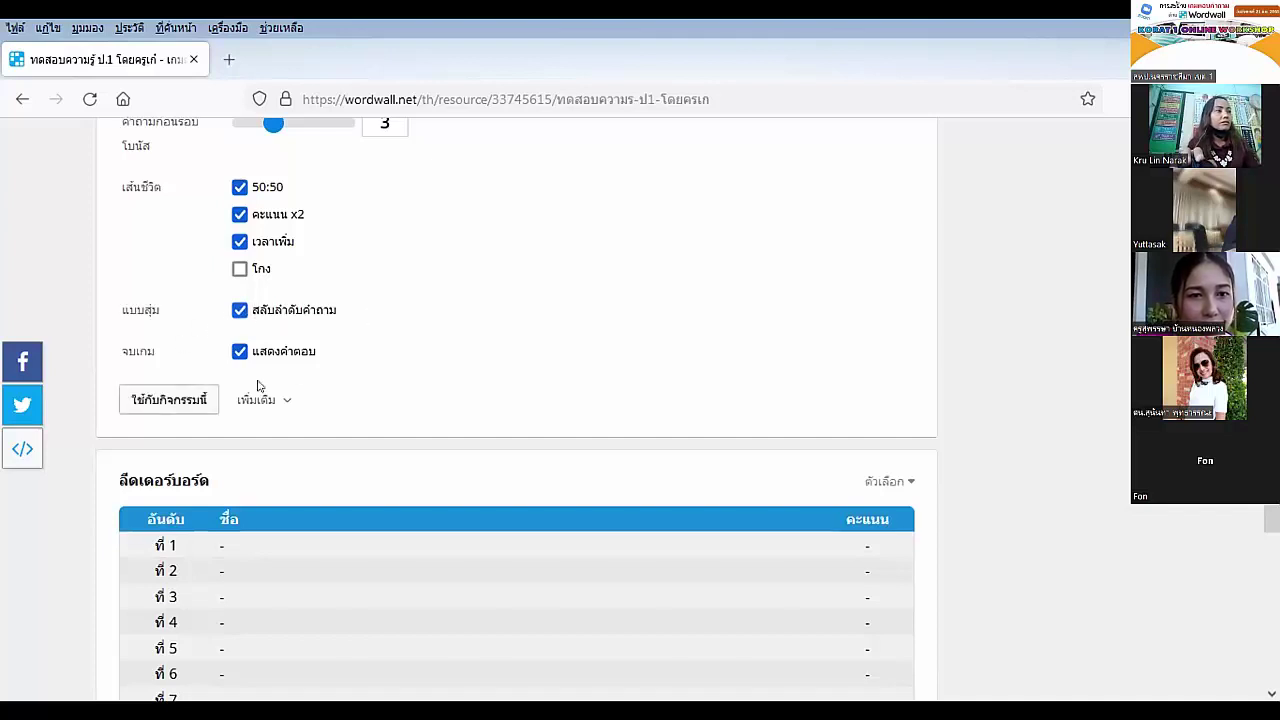
Look over the activity's leaderboard and the start screen of the finished quiz.
{"action": "scroll", "coordinate": [246, 360], "scroll_direction": "down", "scroll_amount": 1}
{"action": "scroll", "coordinate": [246, 360], "scroll_direction": "up", "scroll_amount": 1}
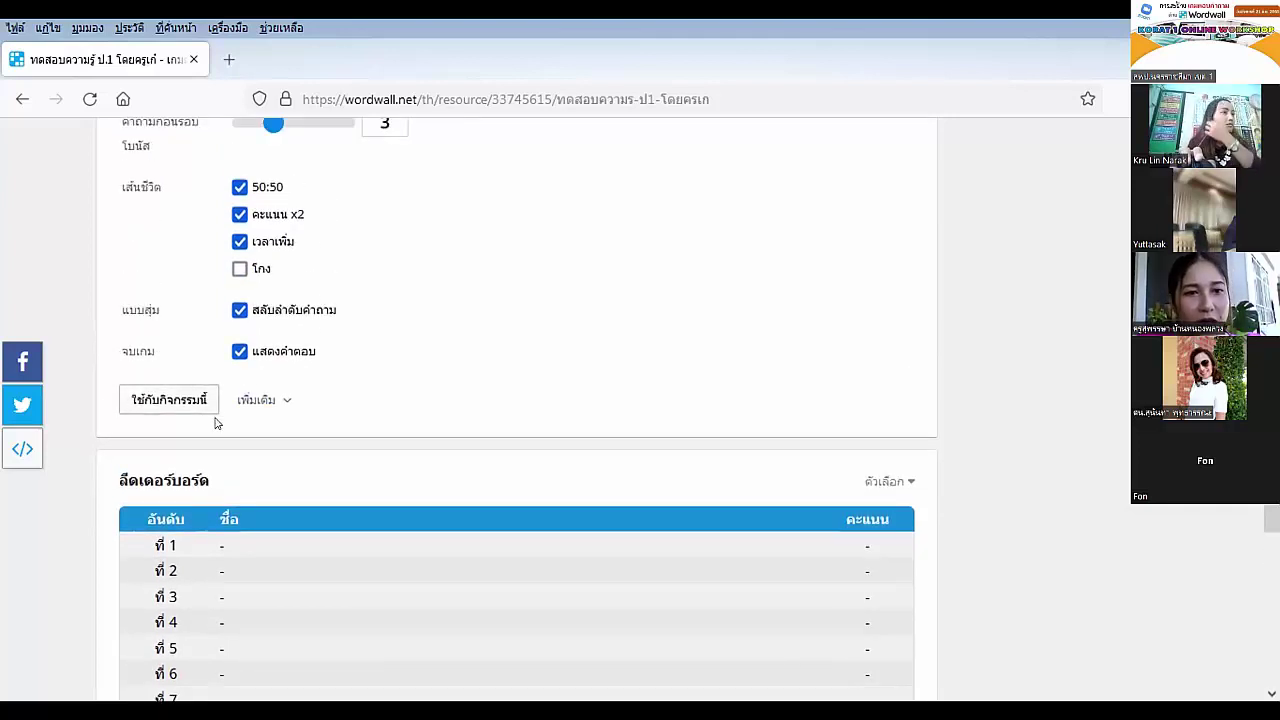
{"action": "scroll", "coordinate": [337, 457], "scroll_direction": "down", "scroll_amount": 2}
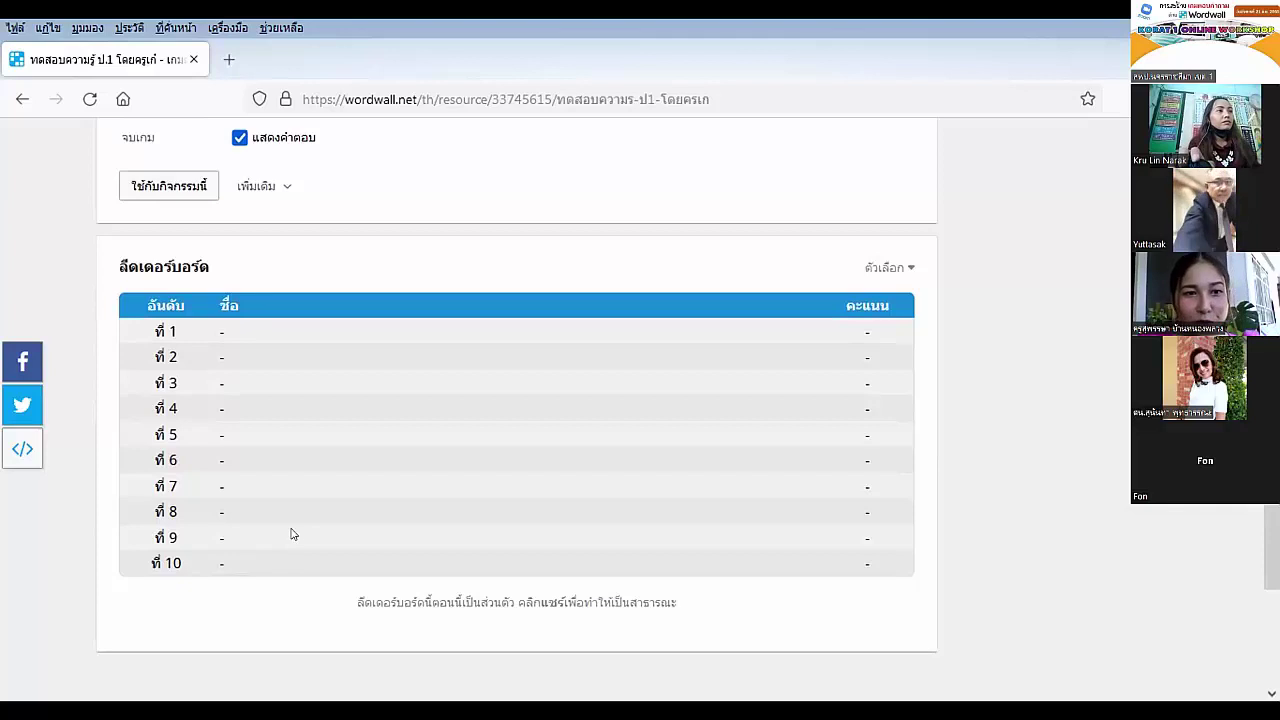
{"action": "scroll", "coordinate": [293, 535], "scroll_direction": "up", "scroll_amount": 10}
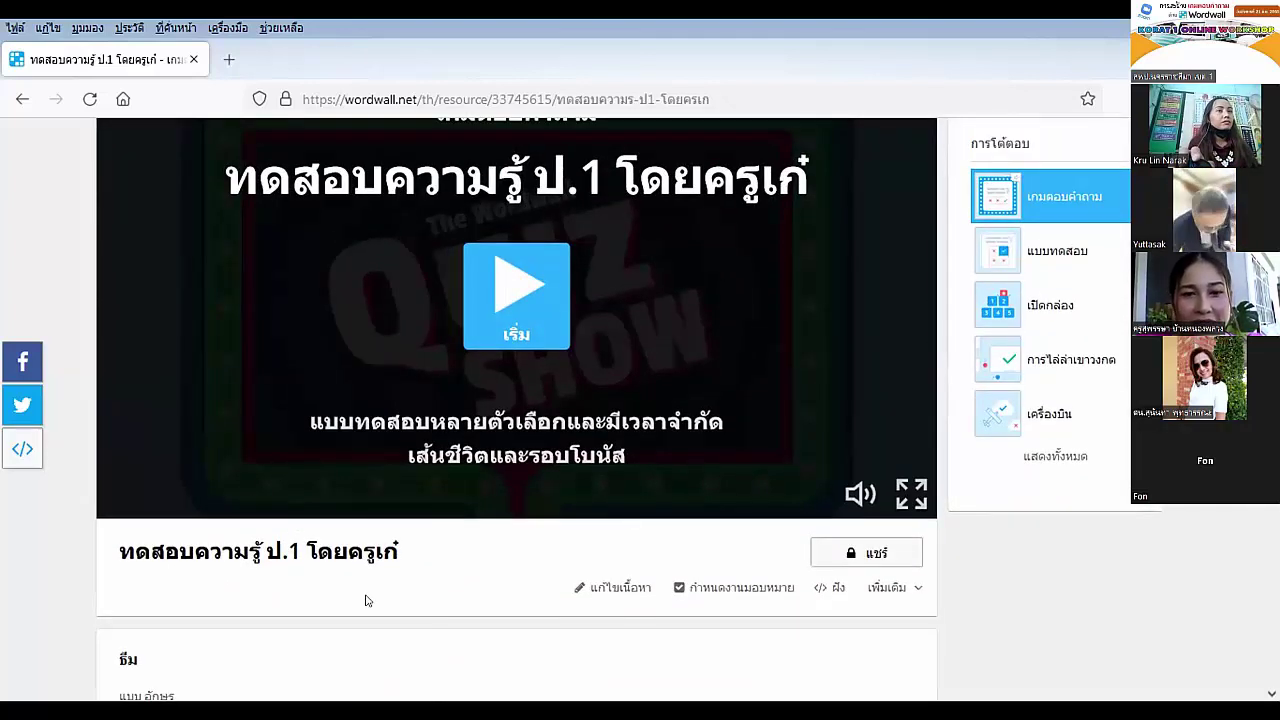
{"action": "scroll", "coordinate": [396, 587], "scroll_direction": "up", "scroll_amount": 1}
{"action": "scroll", "coordinate": [396, 587], "scroll_direction": "down", "scroll_amount": 1}
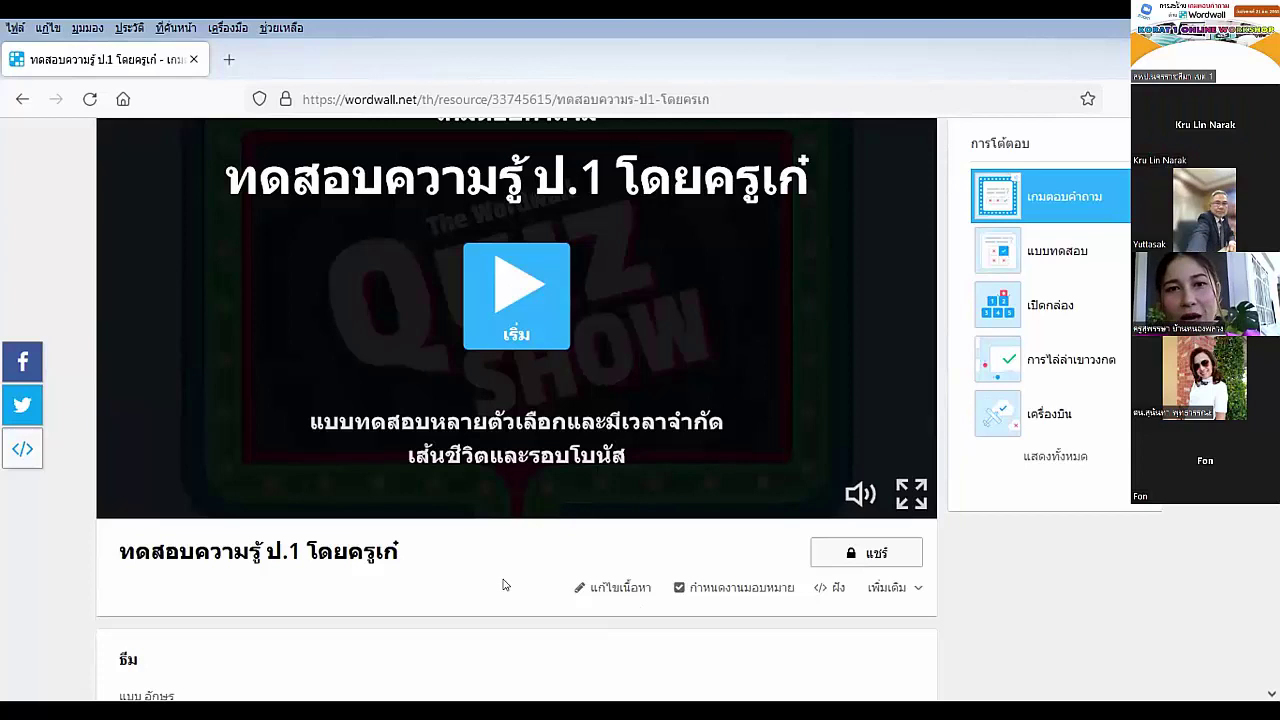
{"action": "scroll", "coordinate": [503, 583], "scroll_direction": "up", "scroll_amount": 2}
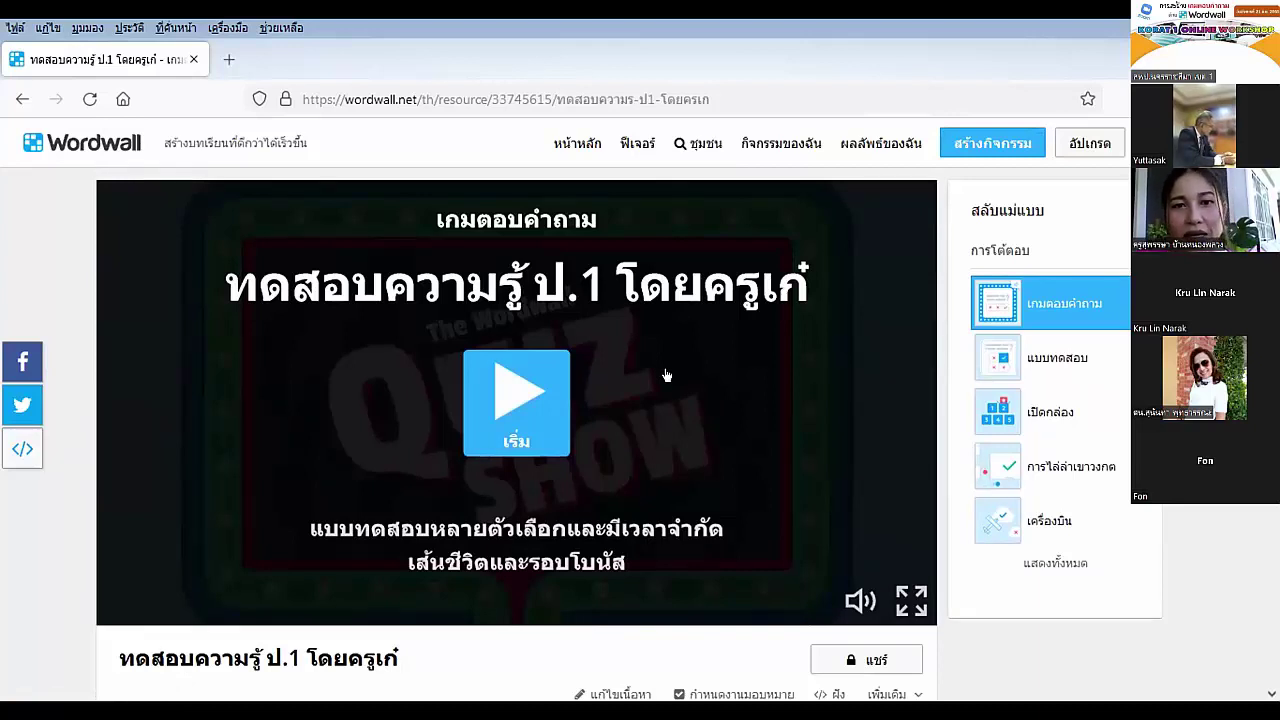
Review the quiz's sharing details with its grade and subject tags and set the activity to private (ส่วนตัว).
{"action": "scroll", "coordinate": [667, 375], "scroll_direction": "down", "scroll_amount": 1}
{"action": "scroll", "coordinate": [667, 375], "scroll_direction": "up", "scroll_amount": 1}
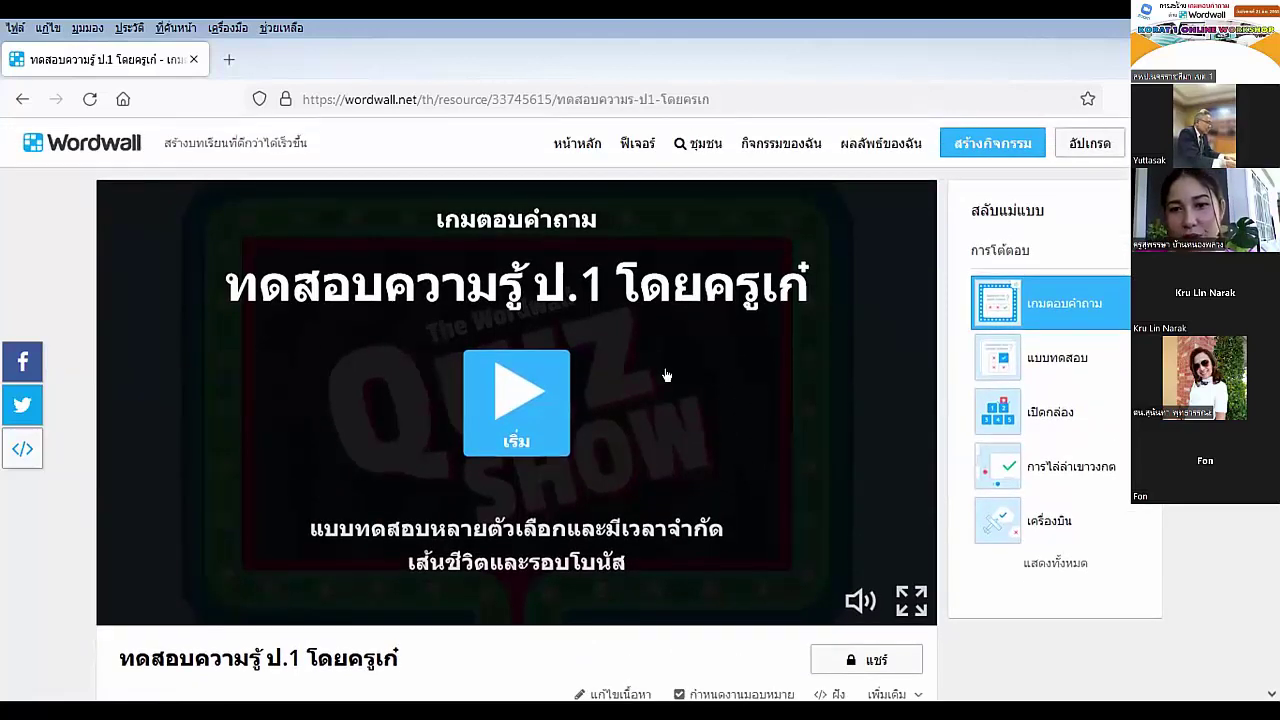
{"action": "scroll", "coordinate": [667, 375], "scroll_direction": "down", "scroll_amount": 1}
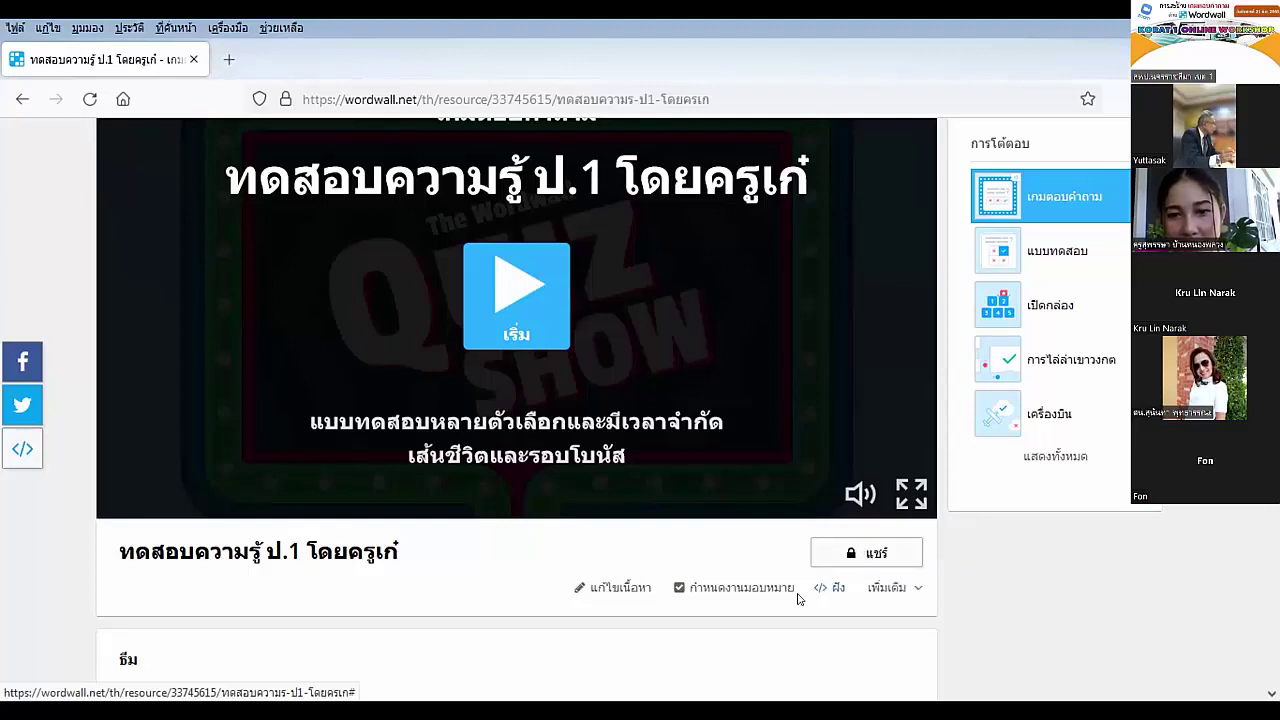
{"action": "left_click", "coordinate": [858, 555]}
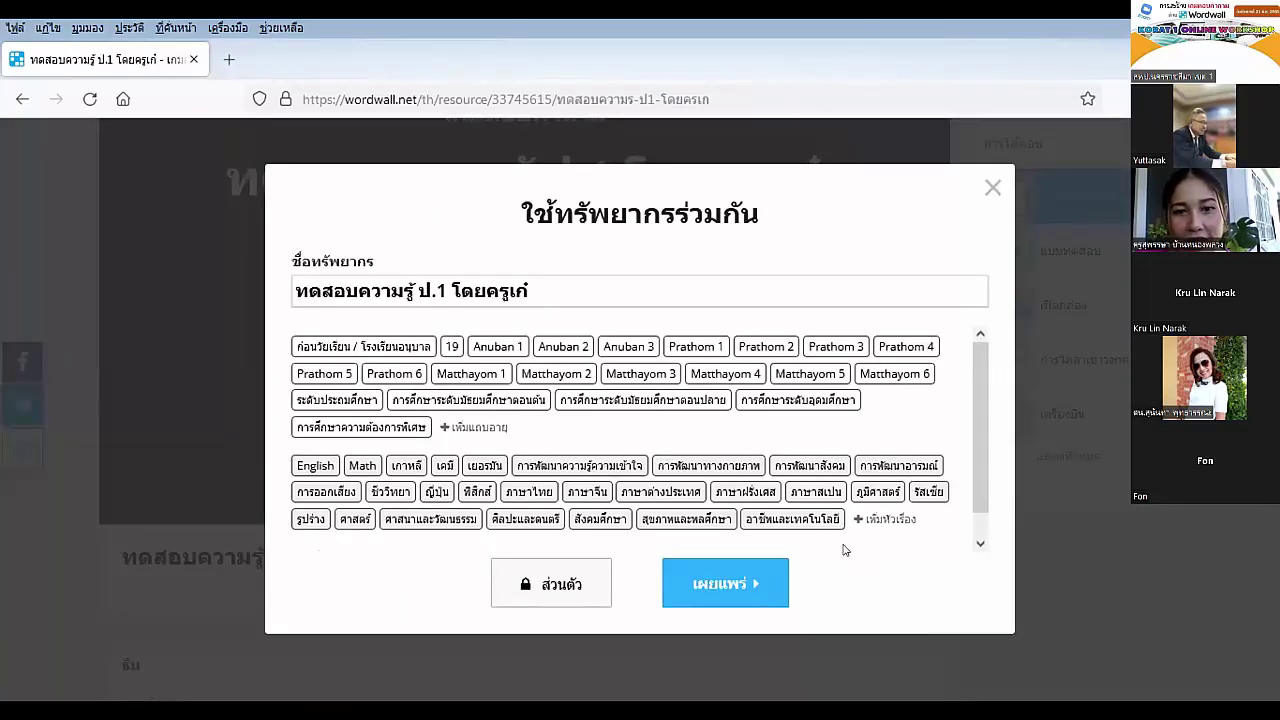
{"action": "scroll", "coordinate": [594, 462], "scroll_direction": "down", "scroll_amount": 1}
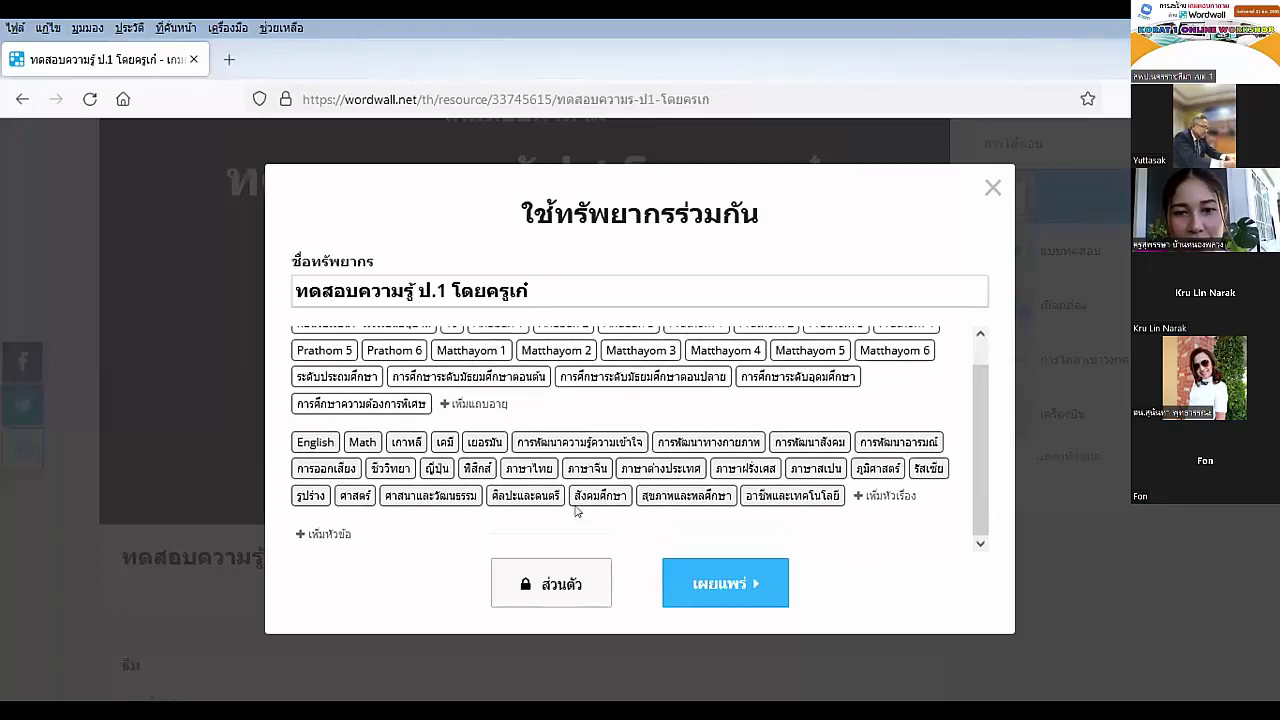
{"action": "left_click", "coordinate": [560, 585]}
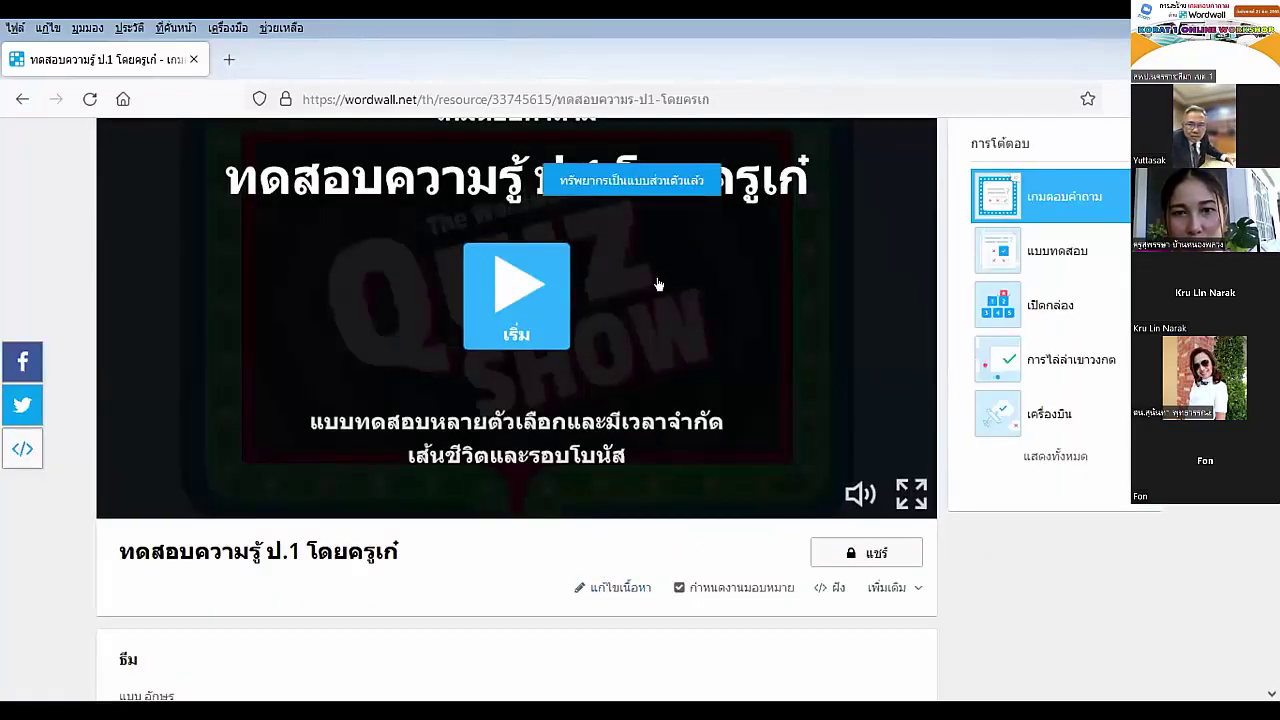
Publish the quiz (เผยแพร่) through its sharing settings and copy the link to the published resource.
{"action": "left_click", "coordinate": [880, 555]}
{"action": "left_click", "coordinate": [697, 585]}
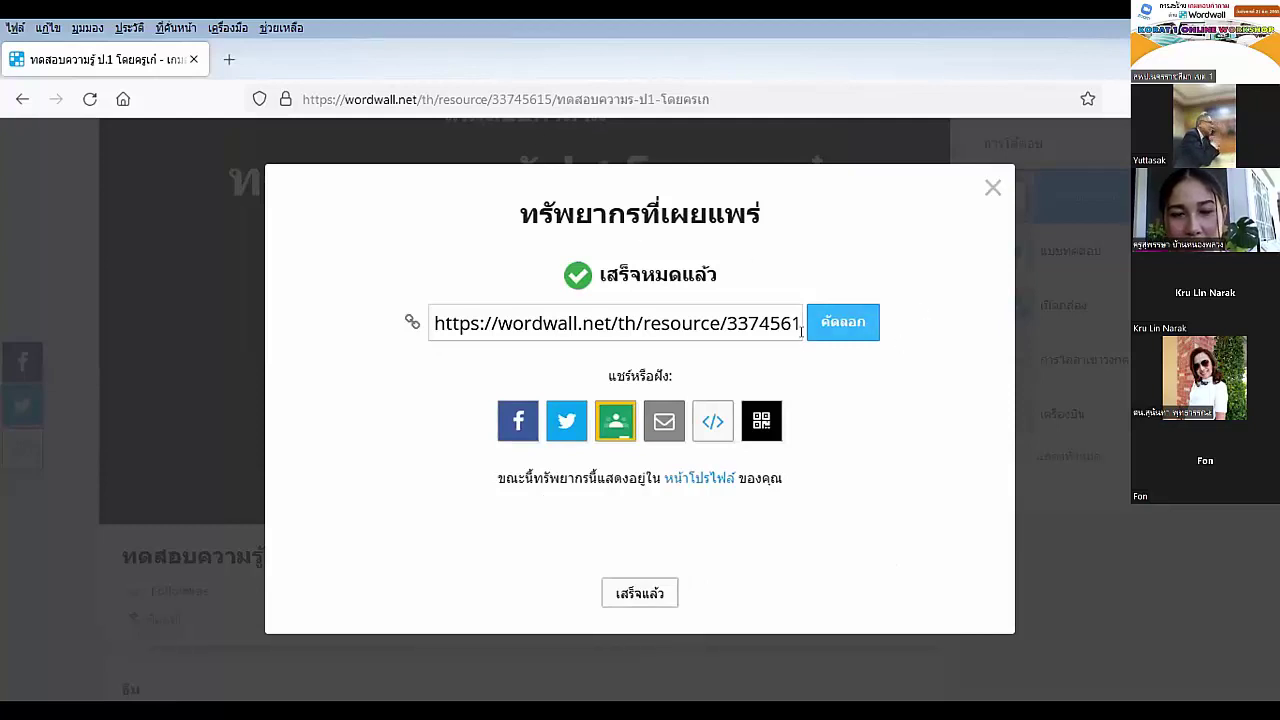
{"action": "left_click", "coordinate": [857, 327]}
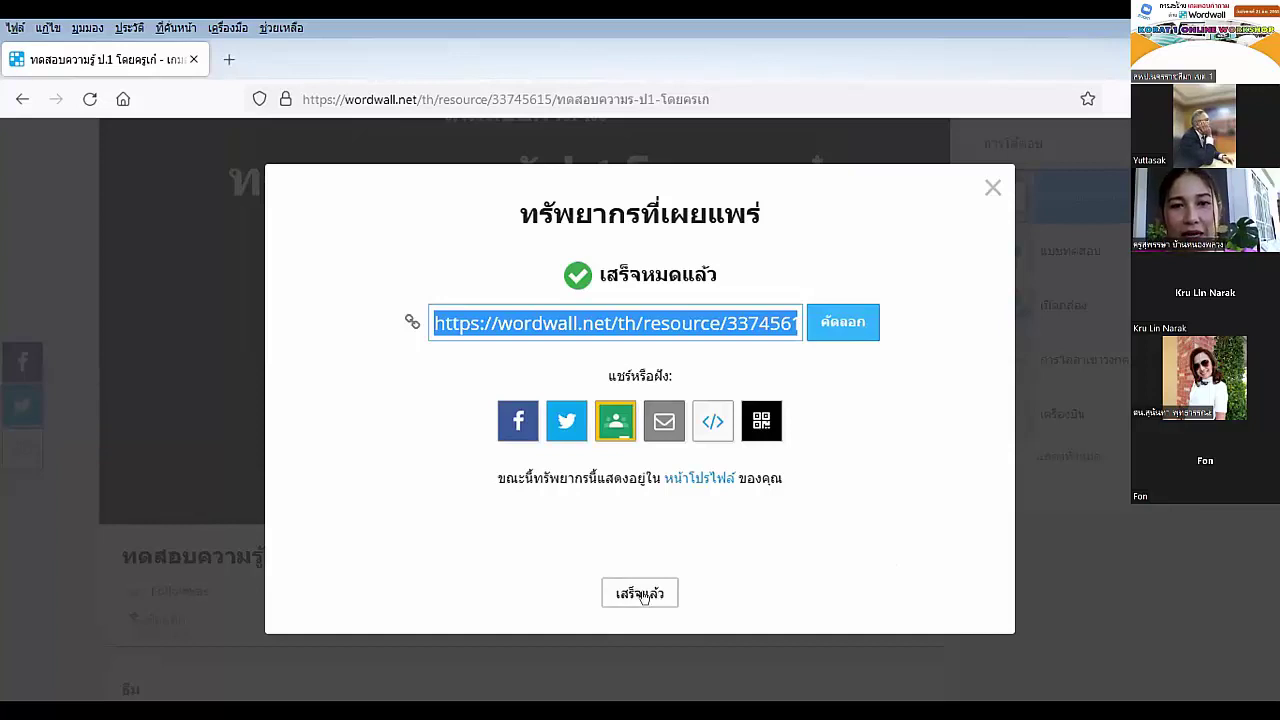
{"action": "left_click", "coordinate": [229, 61]}
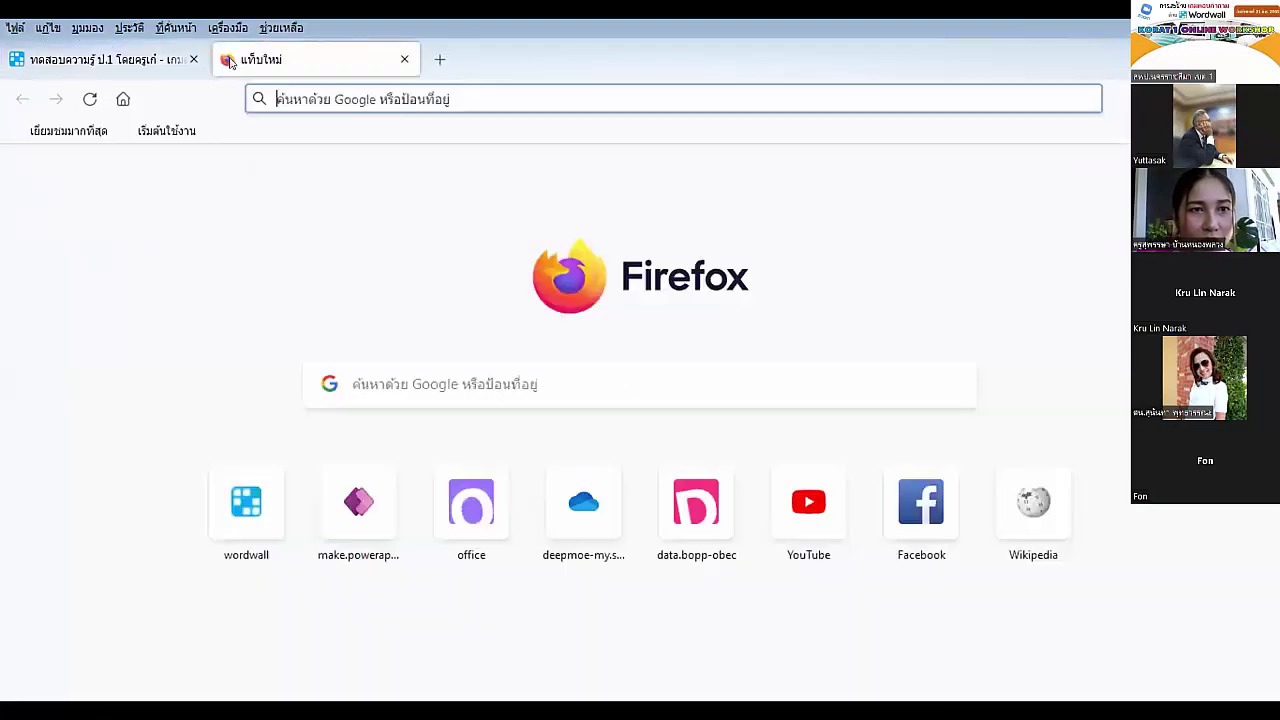
{"action": "left_click", "coordinate": [486, 105]}
{"action": "key", "text": "ctrl+v"}
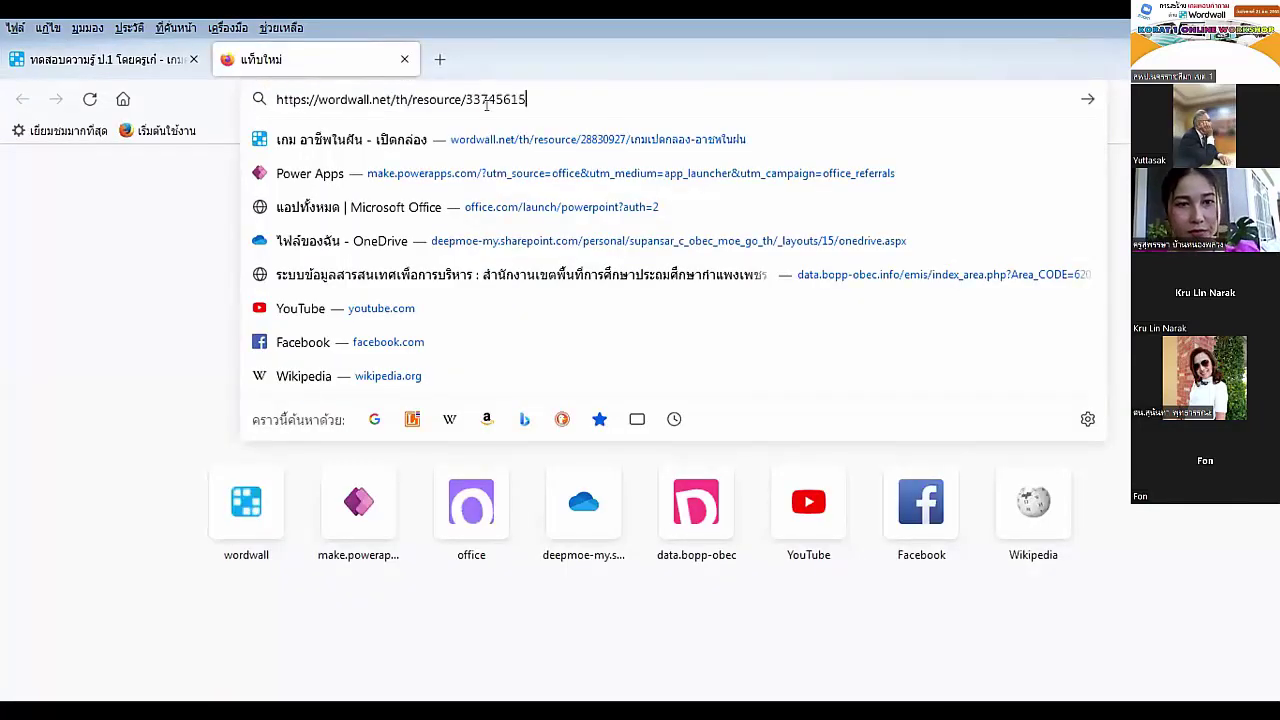